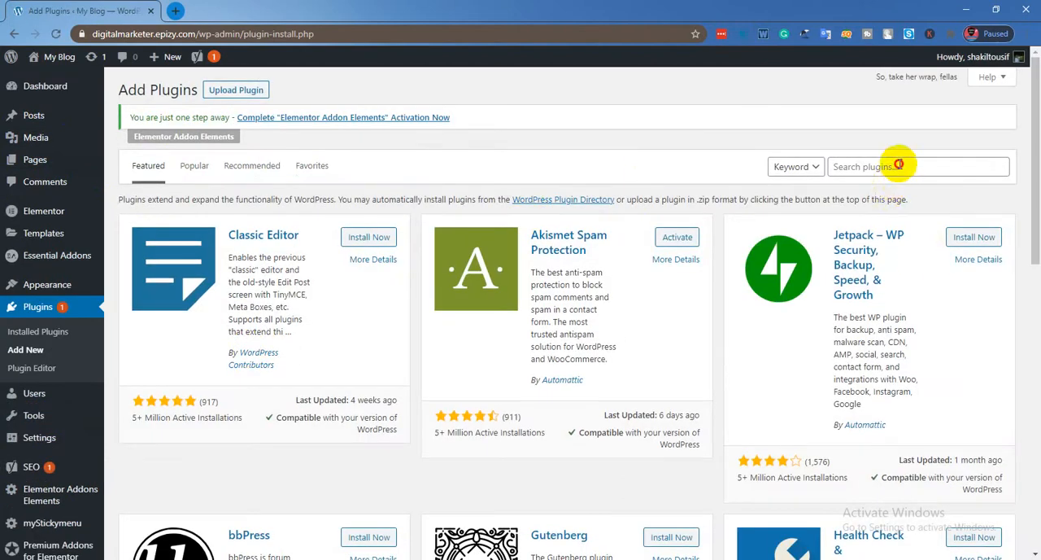
Search the plugin directory for "yoast seo".
click(893, 165)
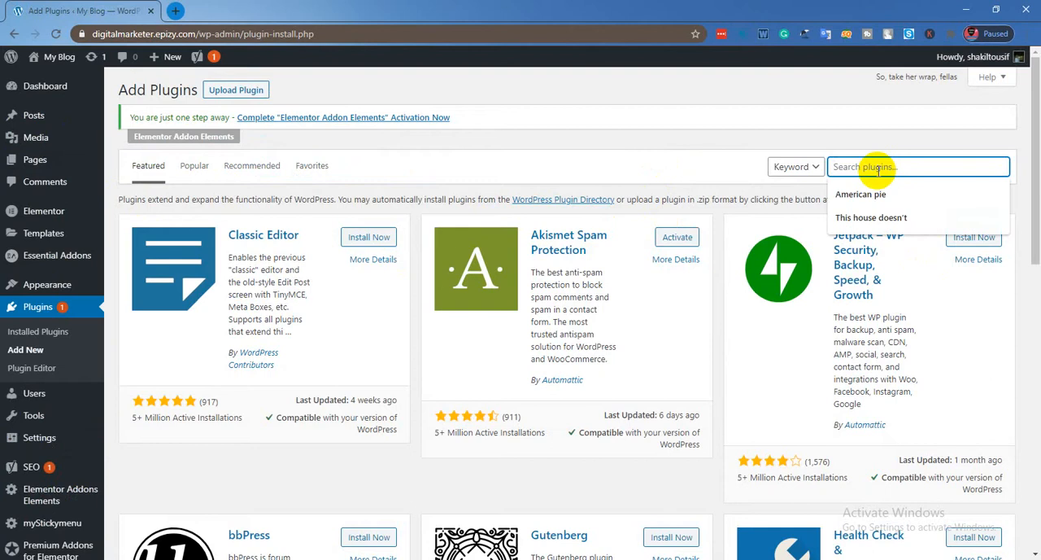
text(yoast pseo)
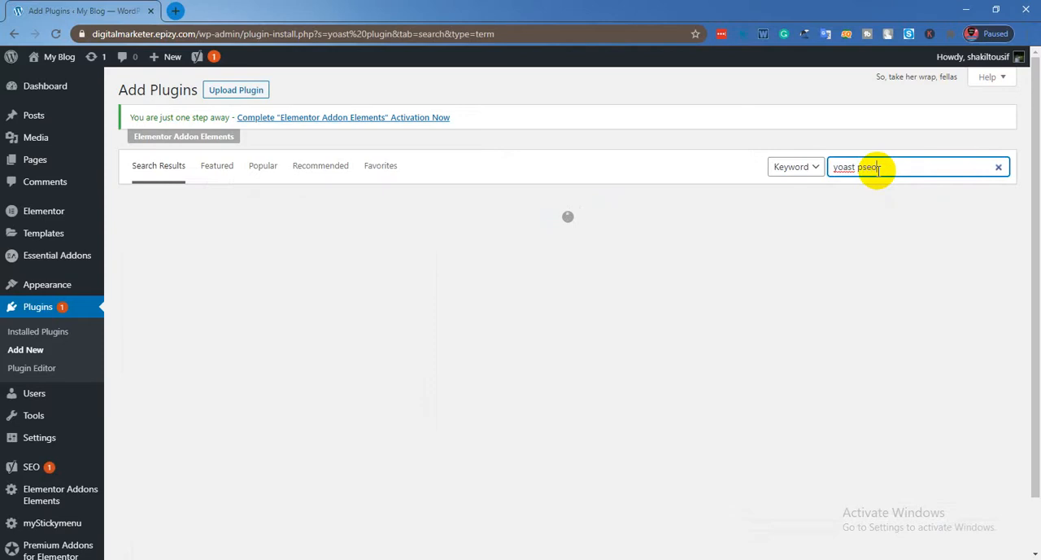
key(BackSpace)
key(BackSpace)
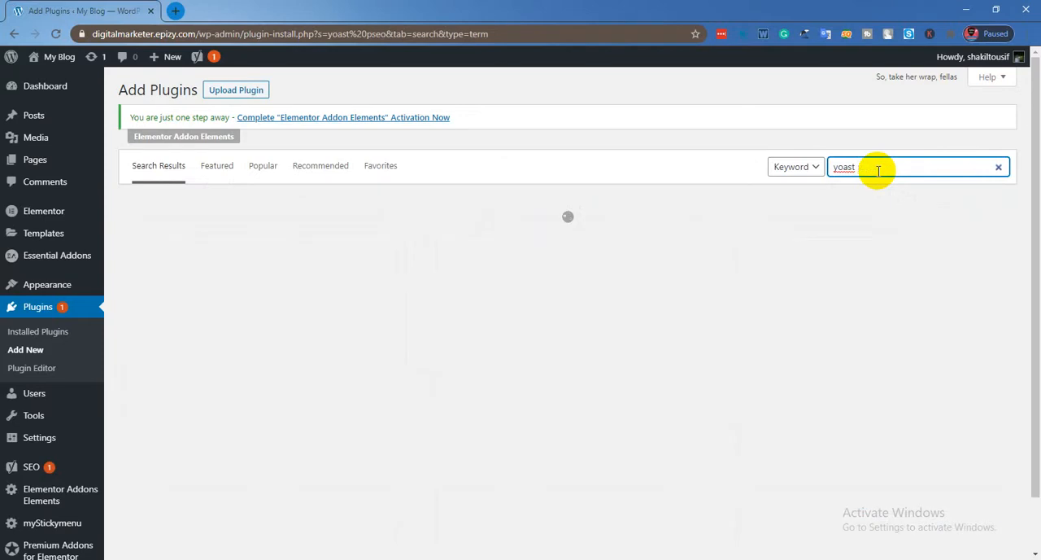
text(o)
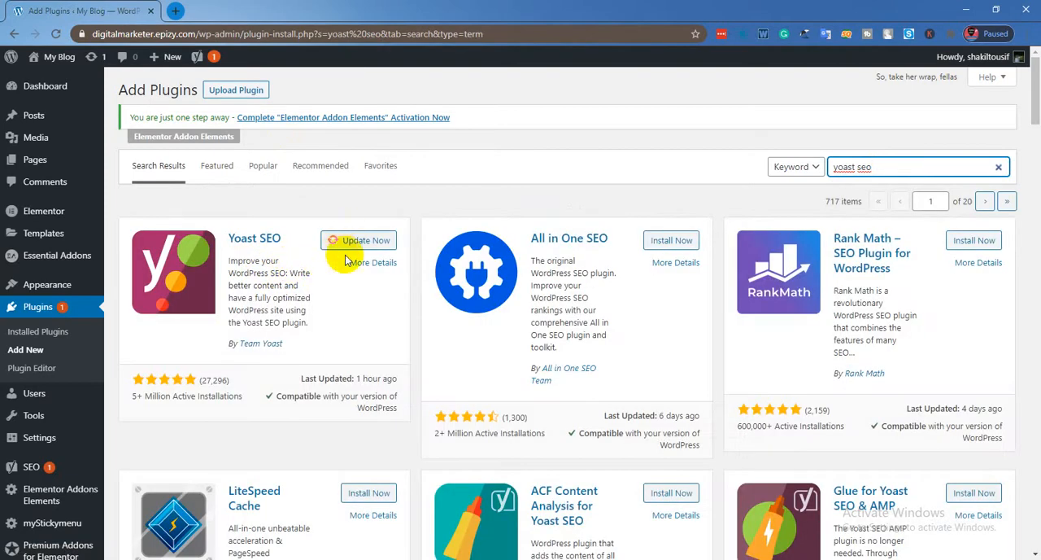
Start updating the Yoast SEO plugin from the search results and stay on the page while the update runs.
click(354, 243)
click(354, 245)
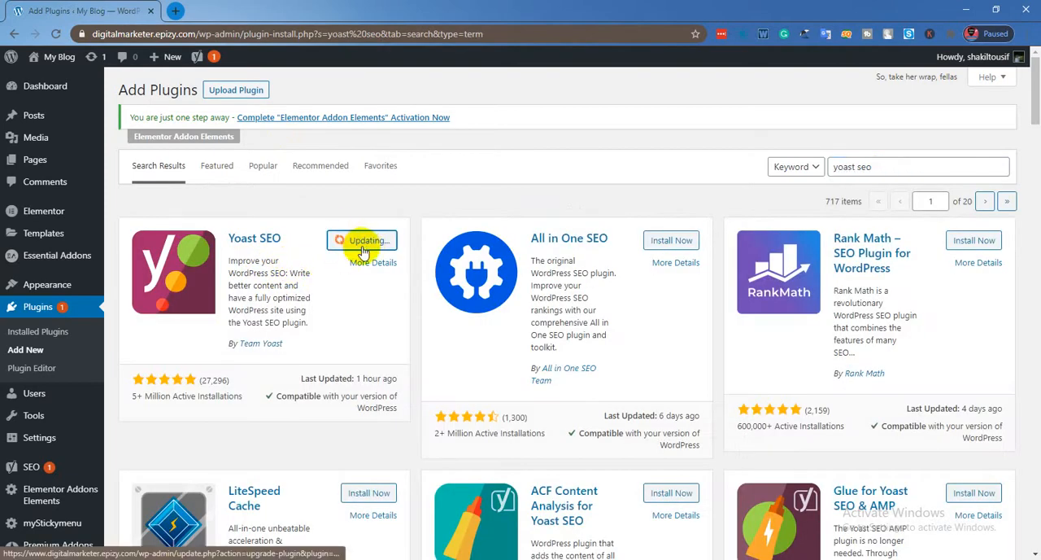
scroll(283, 269, down, 2)
scroll(284, 269, up, 2)
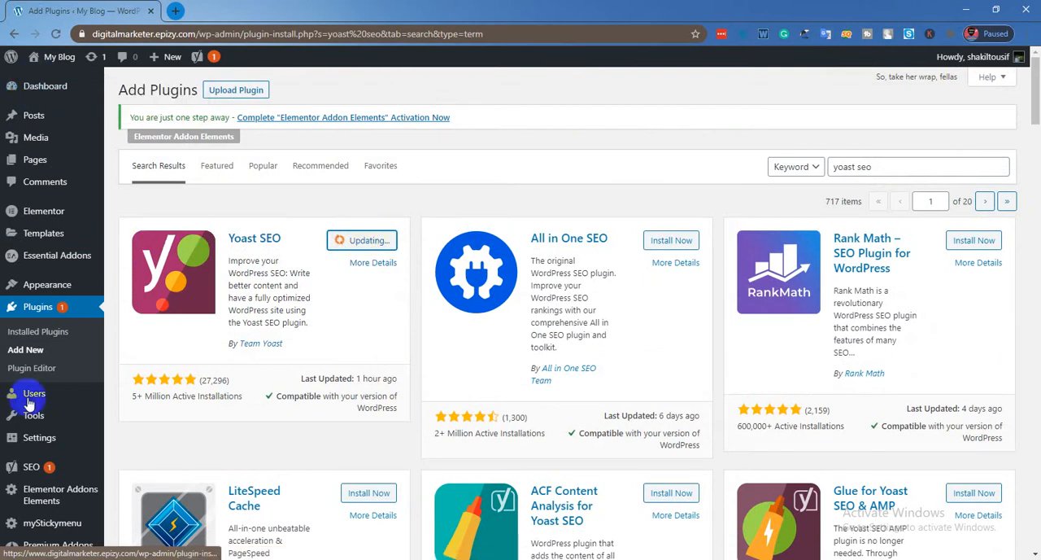
click(30, 332)
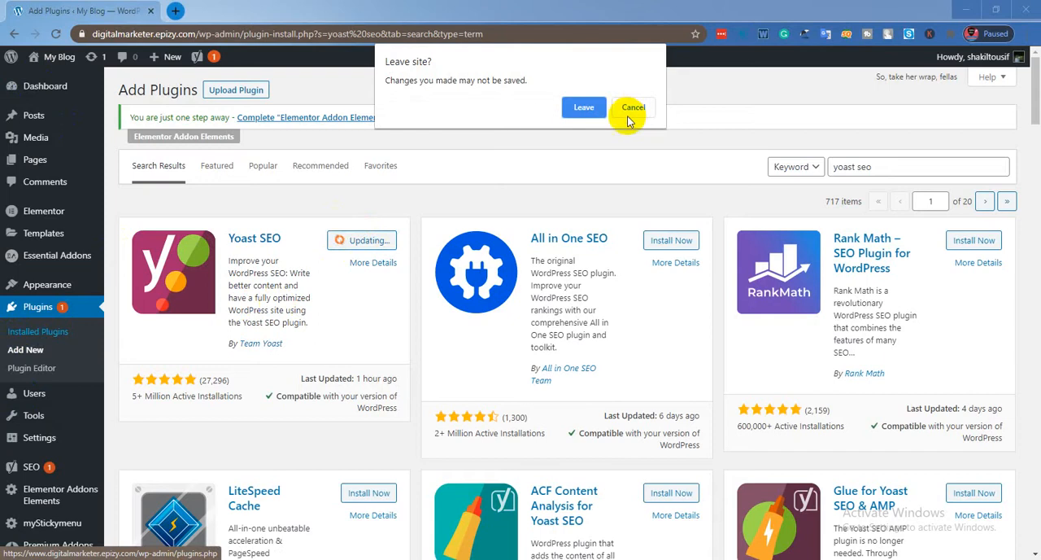
click(627, 108)
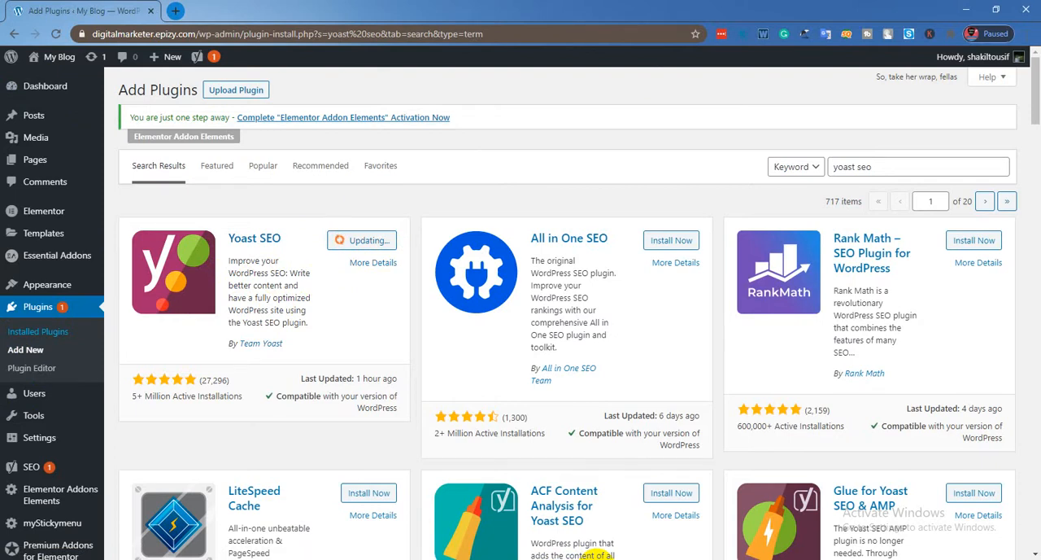
Open the webmaster tools verification settings in Yoast SEO's general settings.
scroll(93, 358, down, 3)
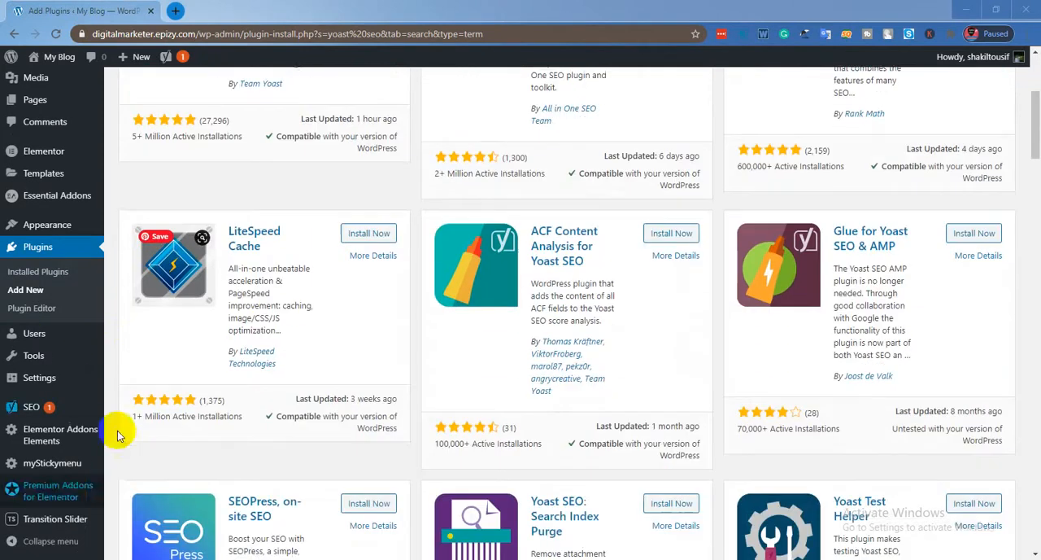
click(33, 419)
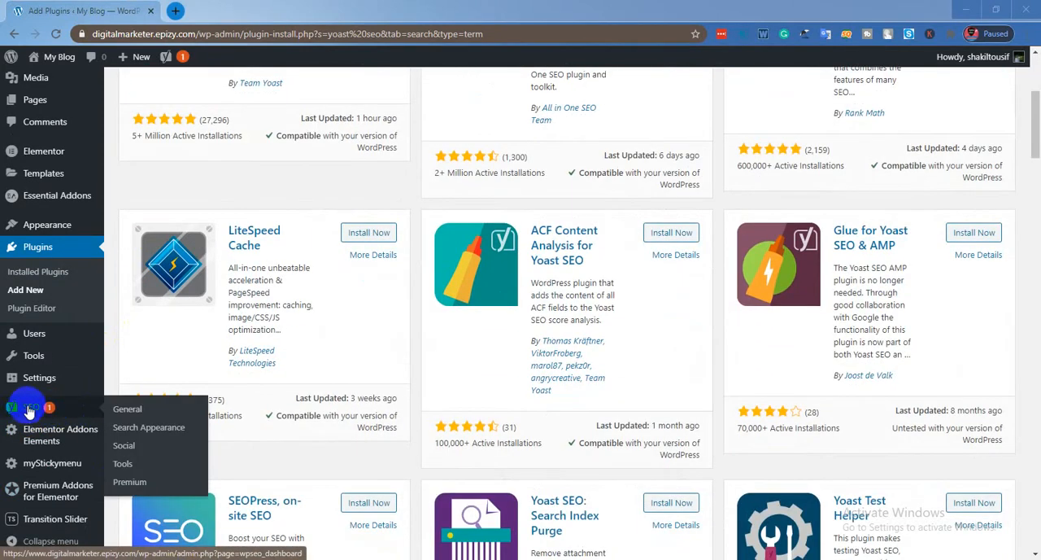
click(130, 414)
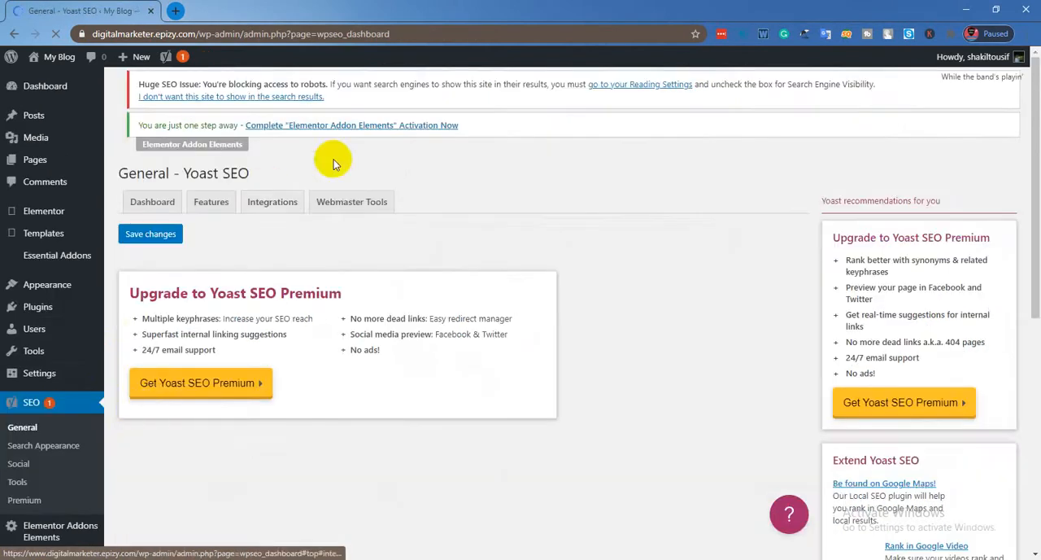
click(358, 199)
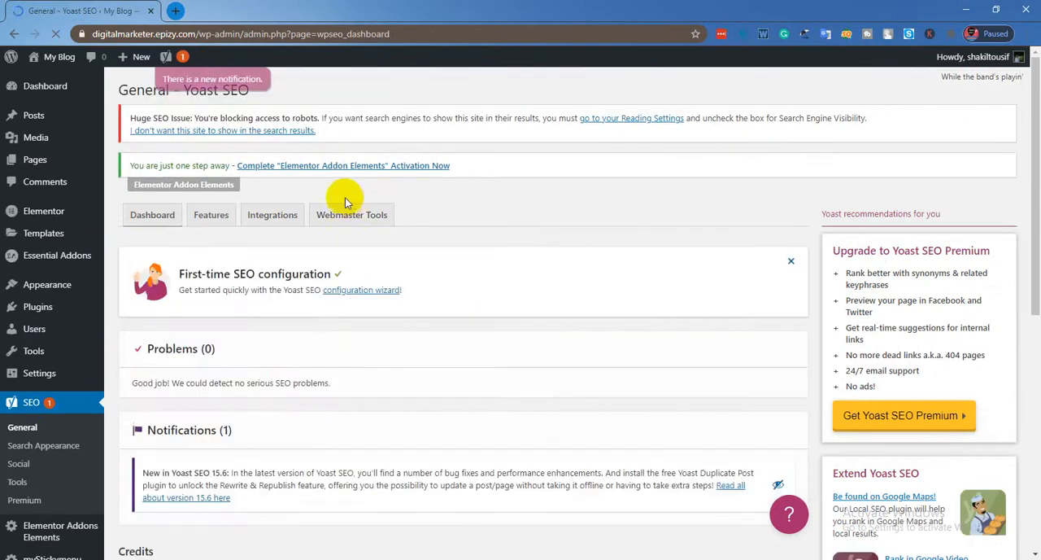
click(337, 221)
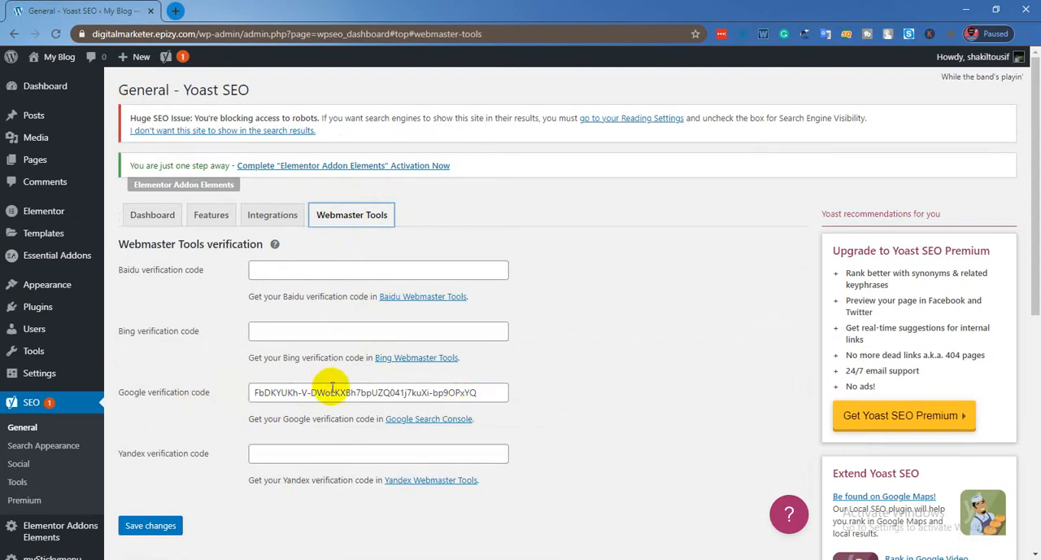
Search Google for "search console" in a new browser tab.
click(175, 10)
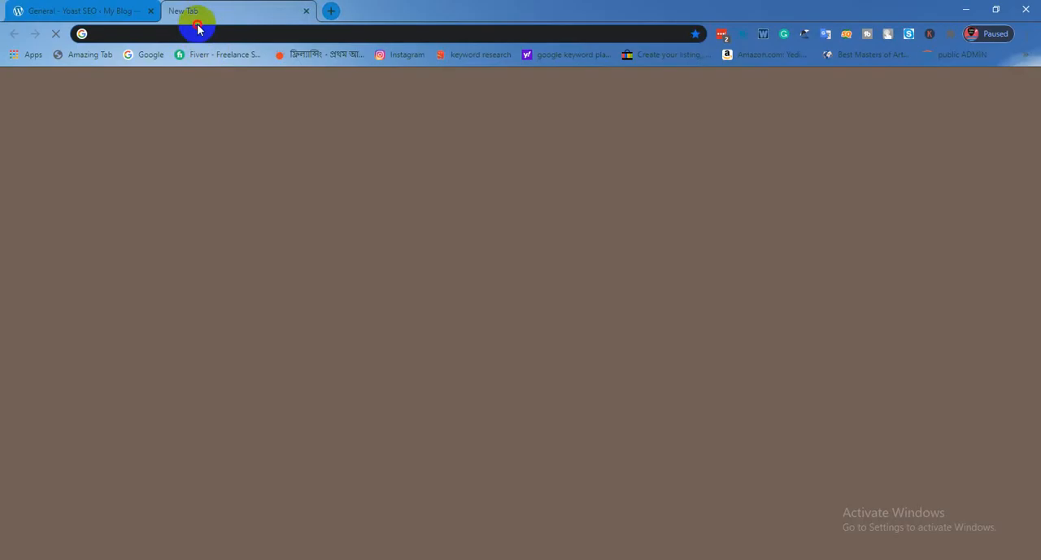
click(210, 39)
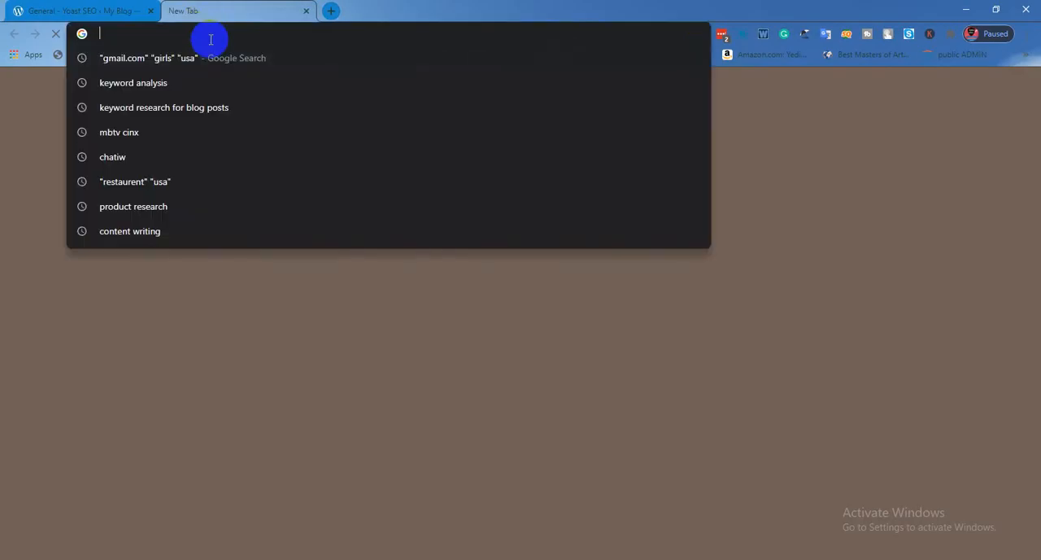
text(sea)
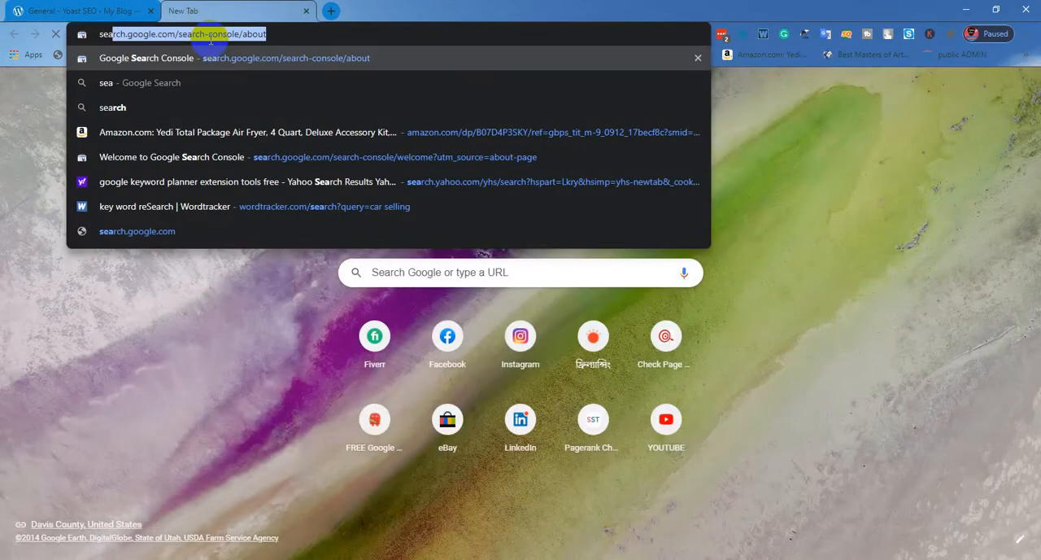
text(tc)
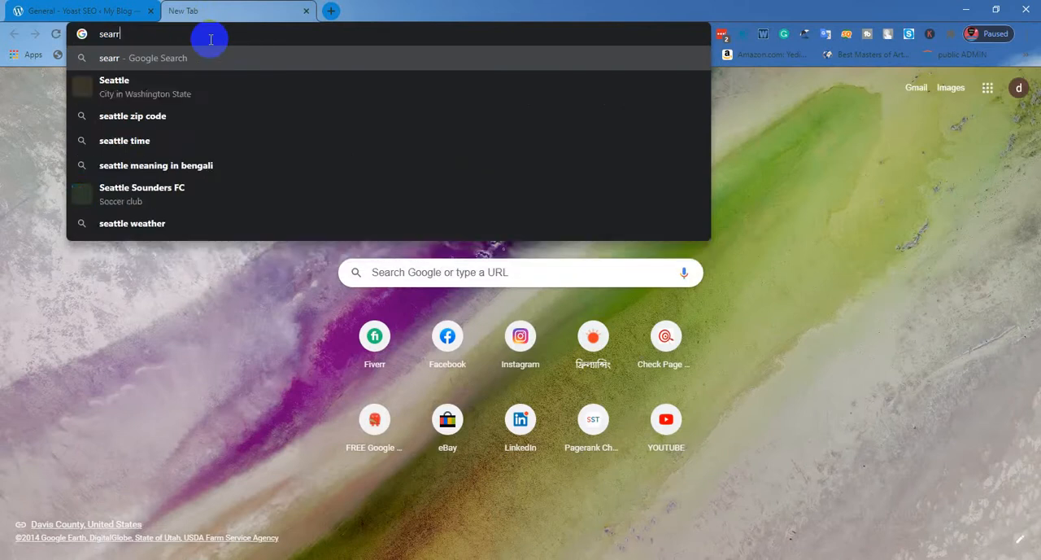
key(BackSpace)
key(BackSpace)
text(rch co)
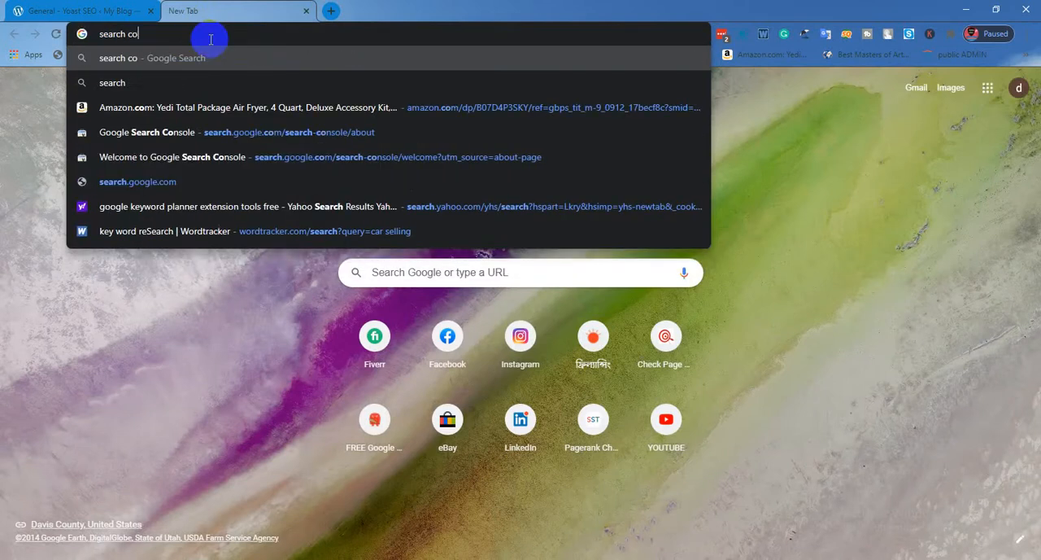
text(nsole)
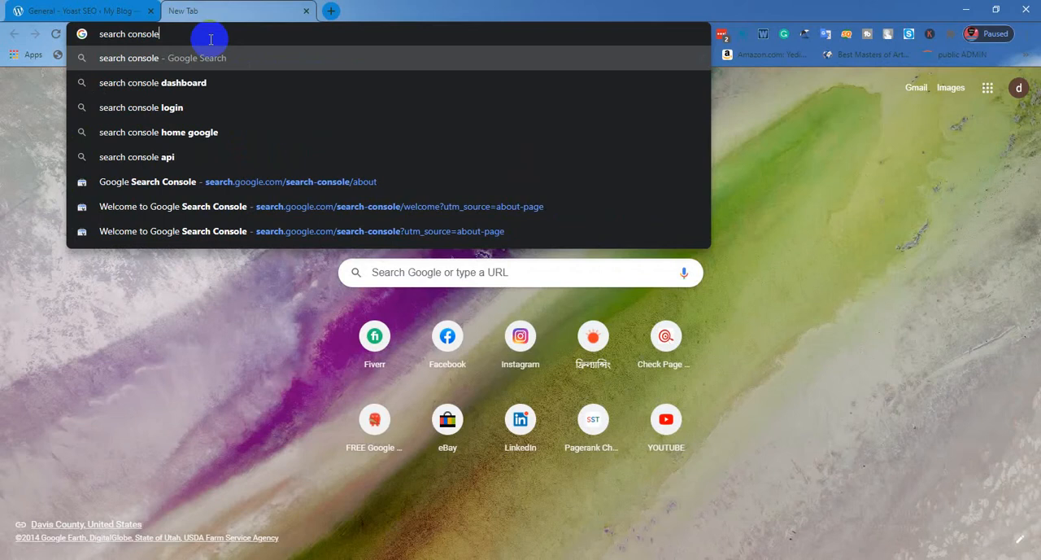
key(Return)
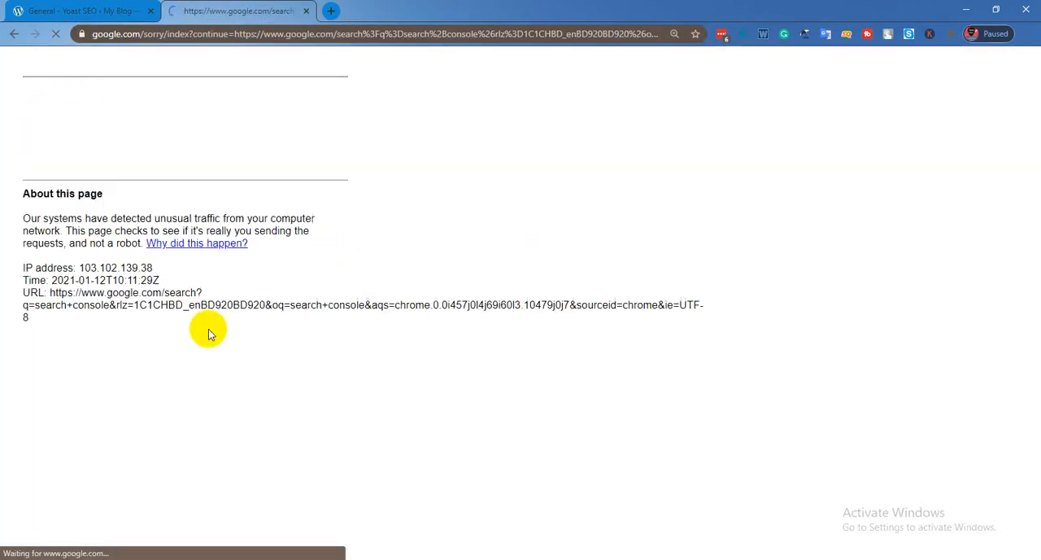
Pass the robot check and start Google Search Console from the Google Search Console Tools result.
click(45, 131)
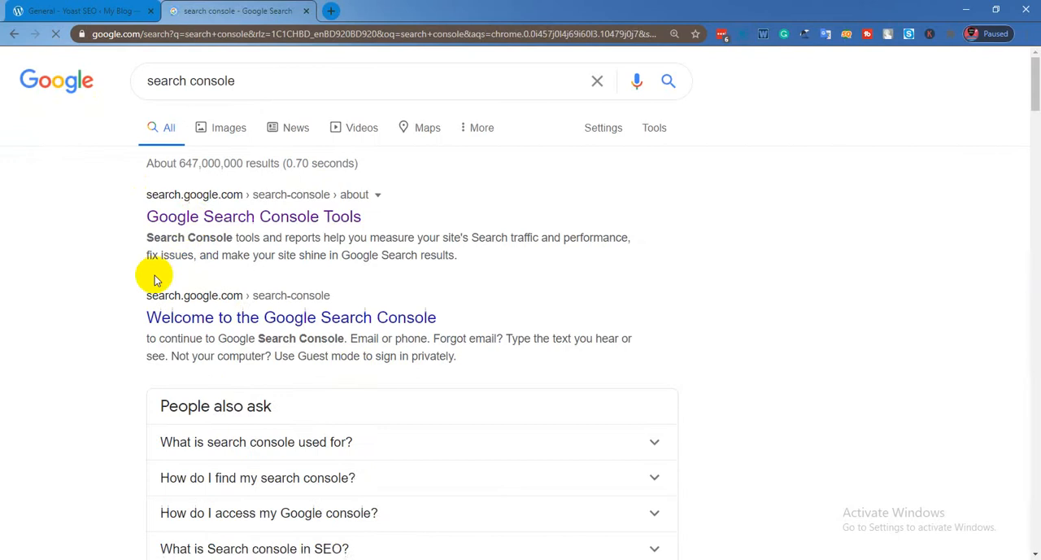
click(233, 224)
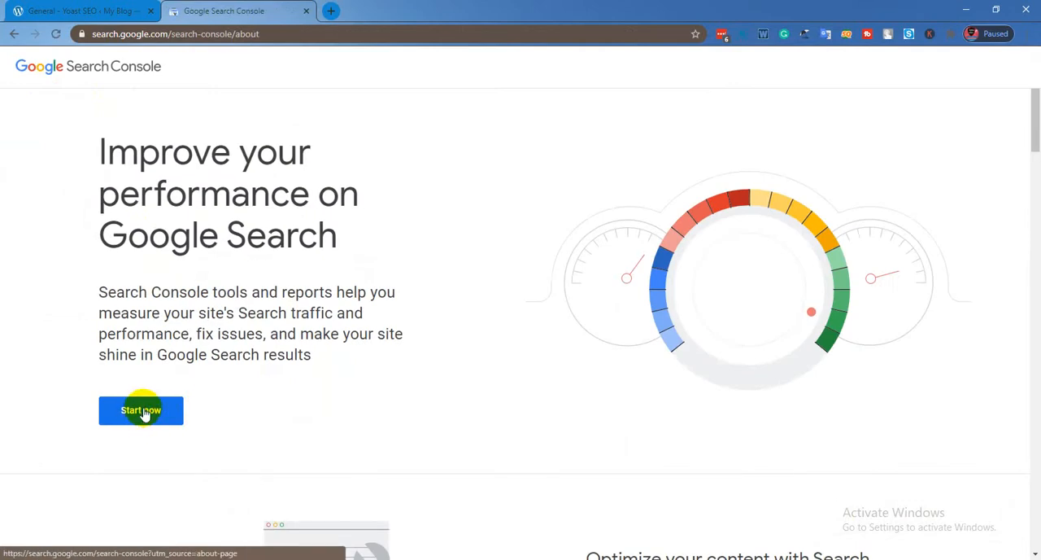
click(143, 412)
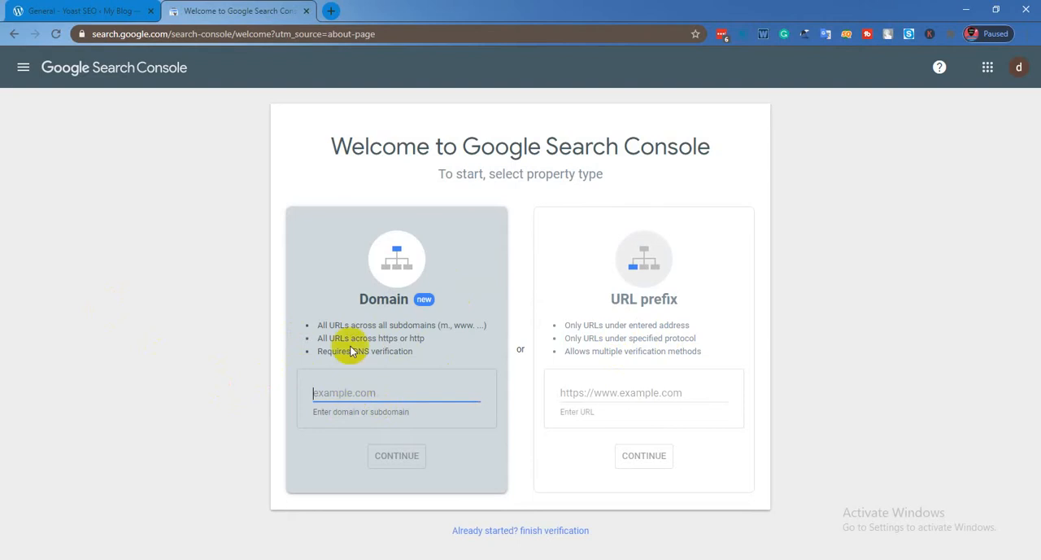
Copy the WordPress site's base address and paste it into the Domain property field in Search Console.
click(49, 11)
click(174, 34)
click(208, 35)
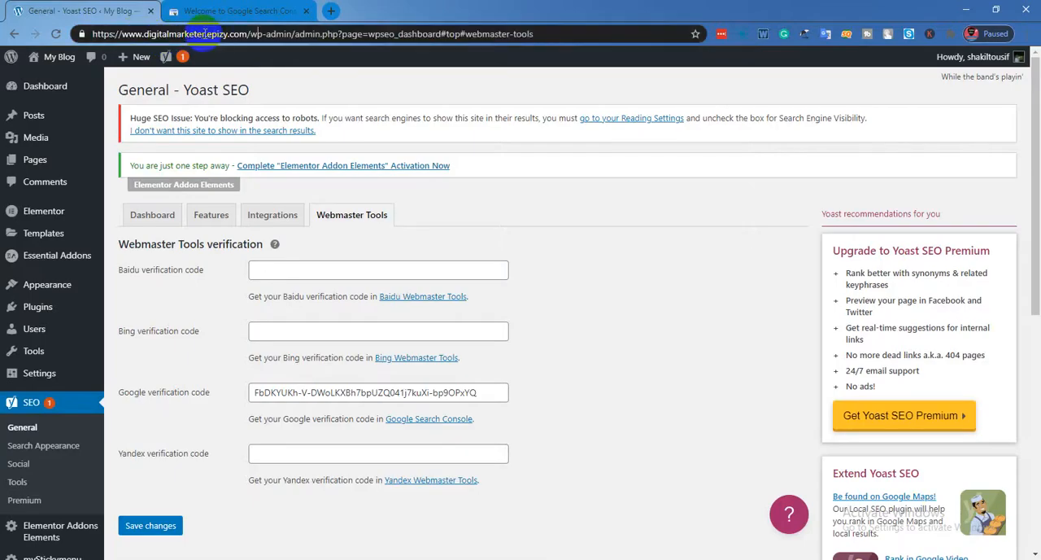
drag(248, 35, 89, 36)
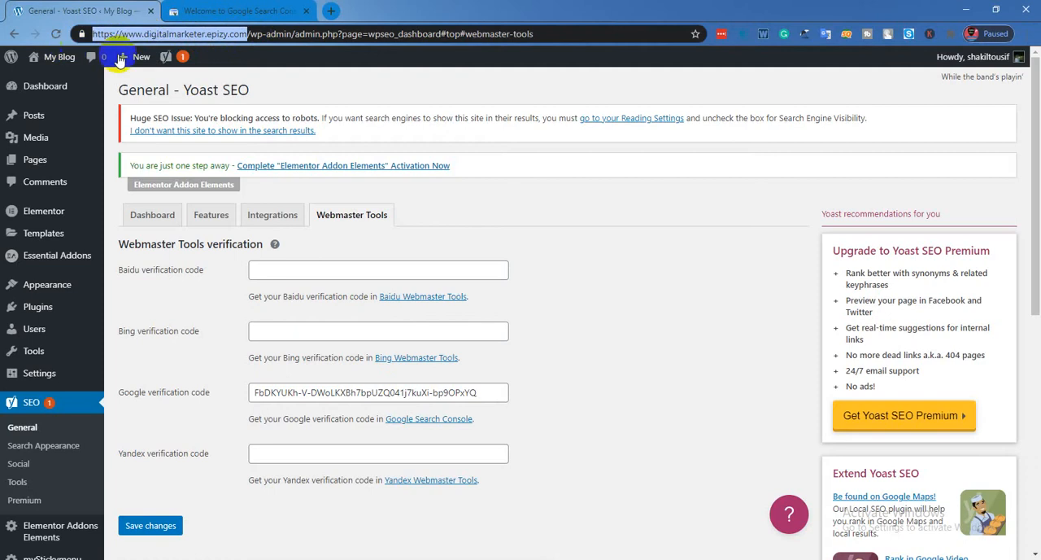
right_click(174, 36)
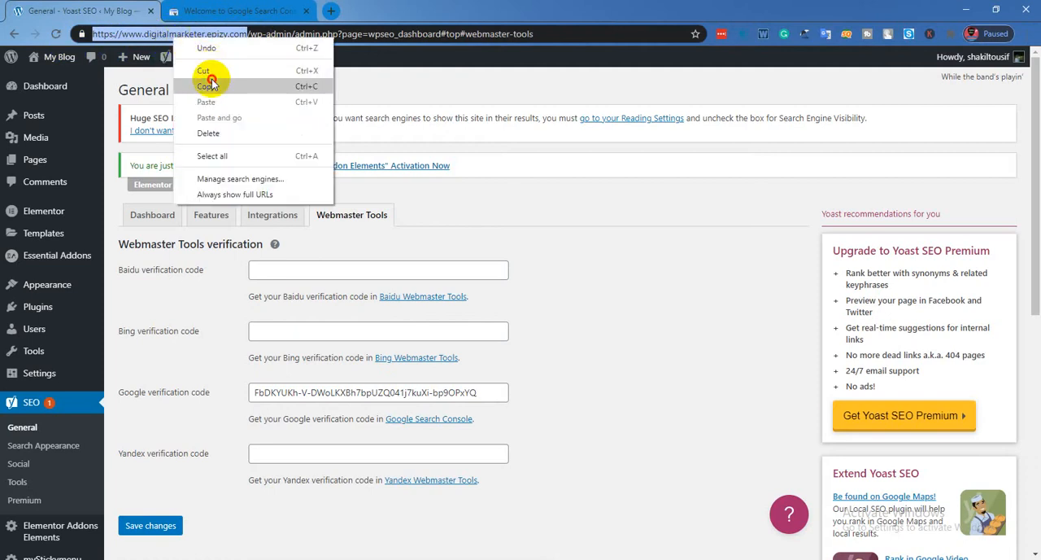
click(211, 78)
click(203, 11)
right_click(356, 392)
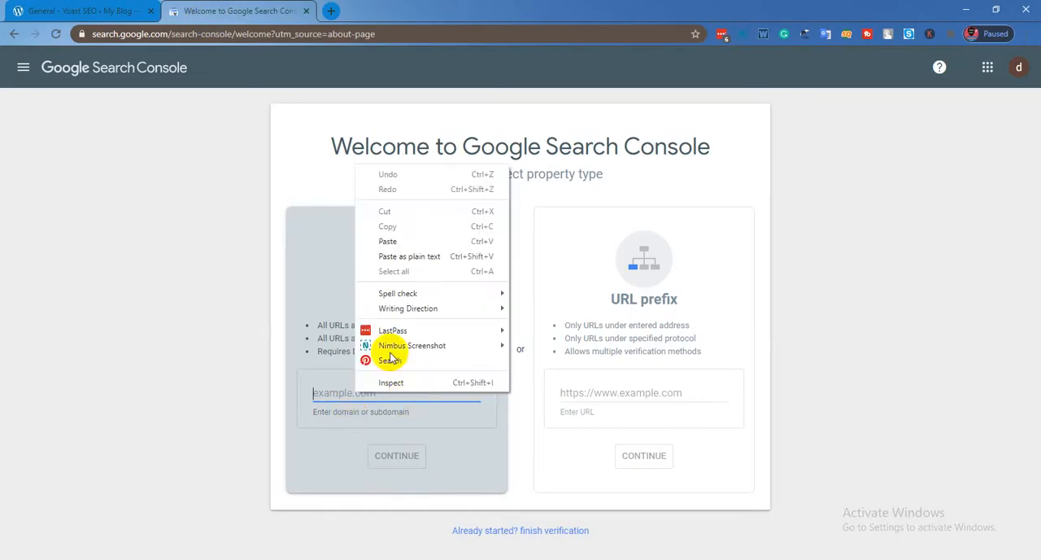
click(389, 242)
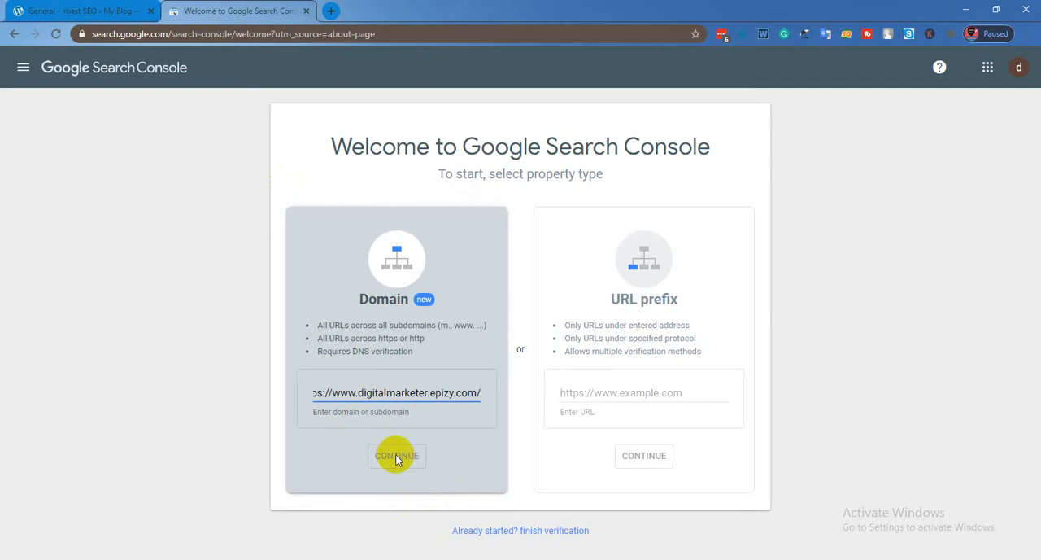
click(332, 393)
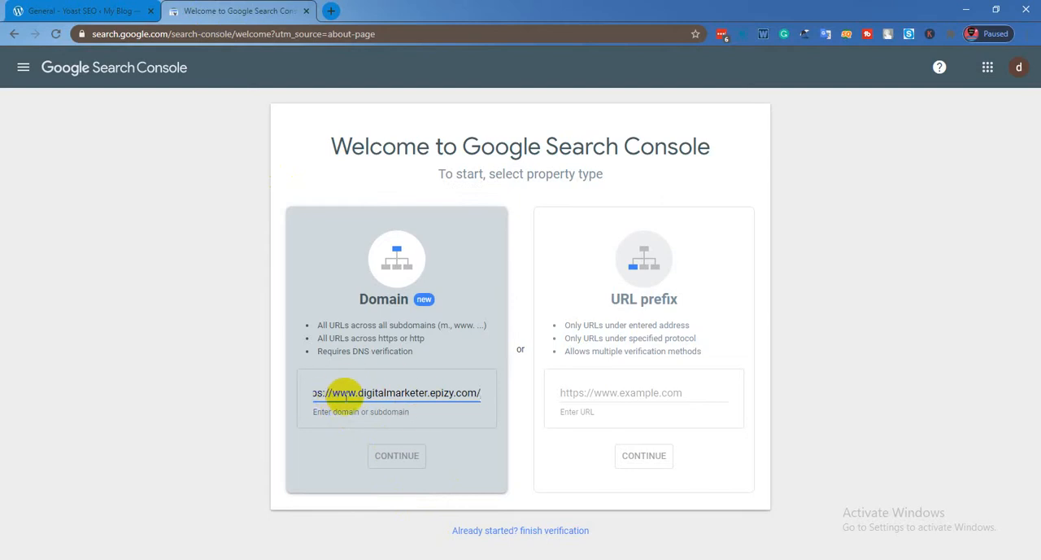
key(BackSpace)
key(BackSpace)
key(BackSpace)
key(BackSpace)
key(BackSpace)
key(BackSpace)
key(BackSpace)
key(BackSpace)
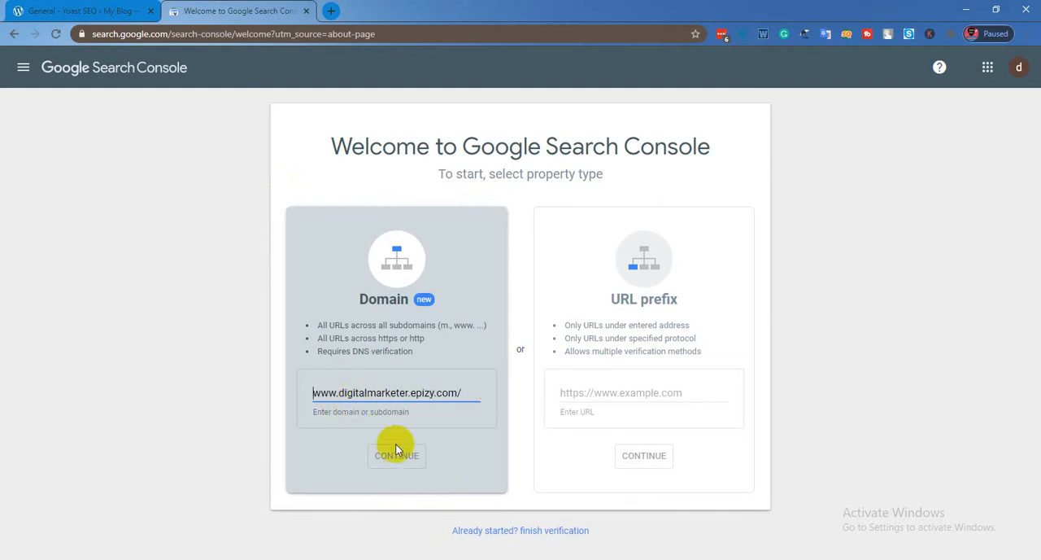
click(475, 393)
key(BackSpace)
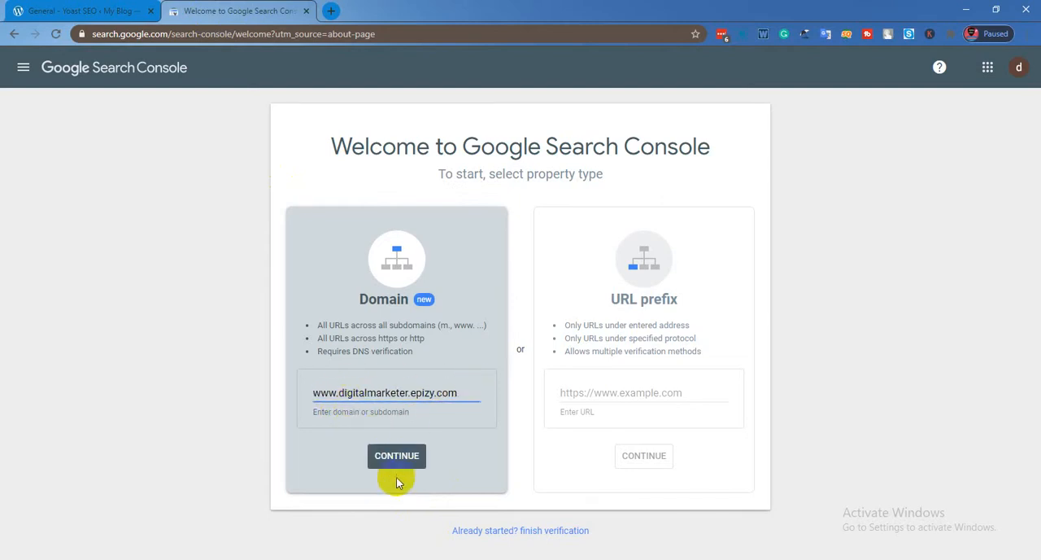
click(378, 466)
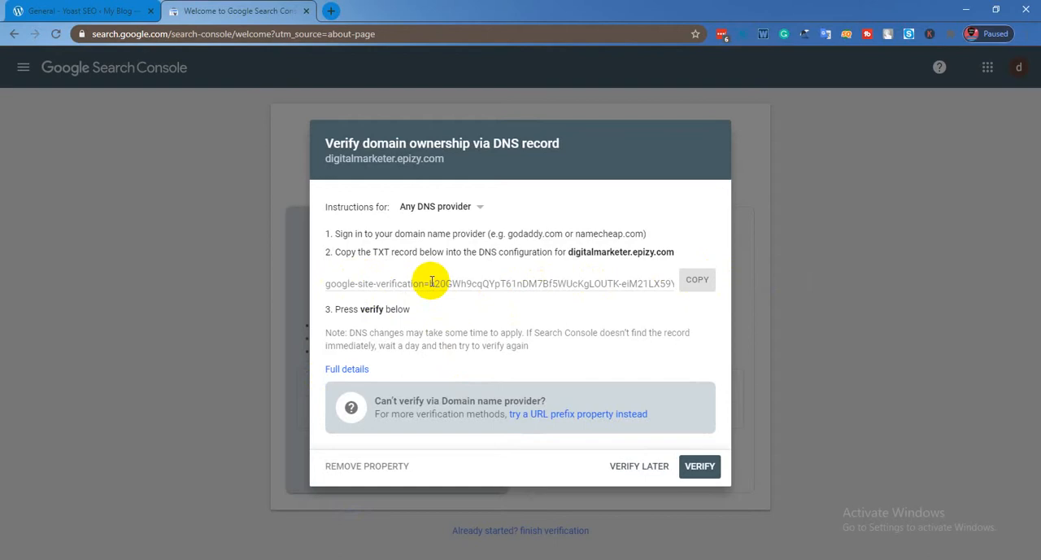
drag(431, 283, 693, 282)
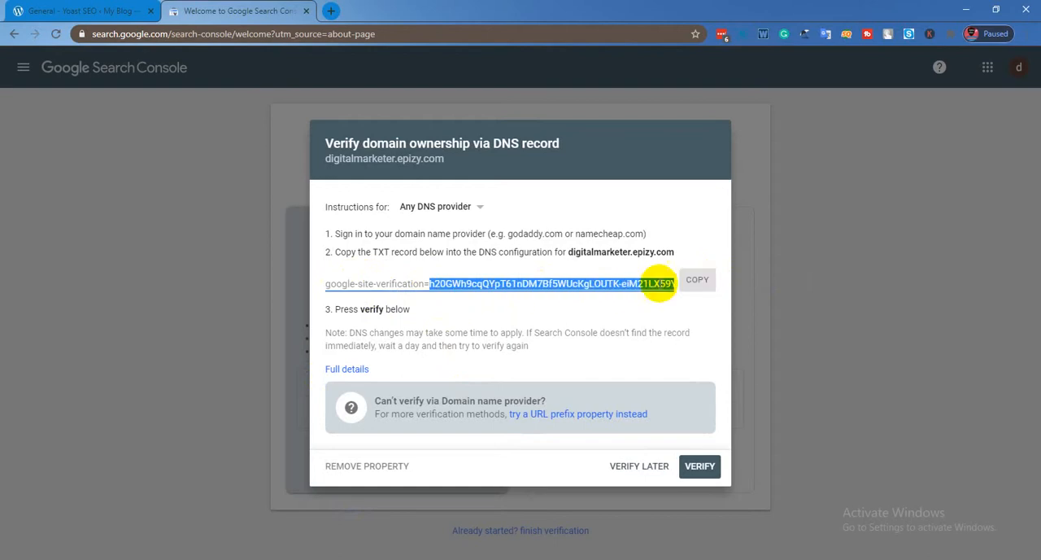
right_click(611, 286)
click(631, 297)
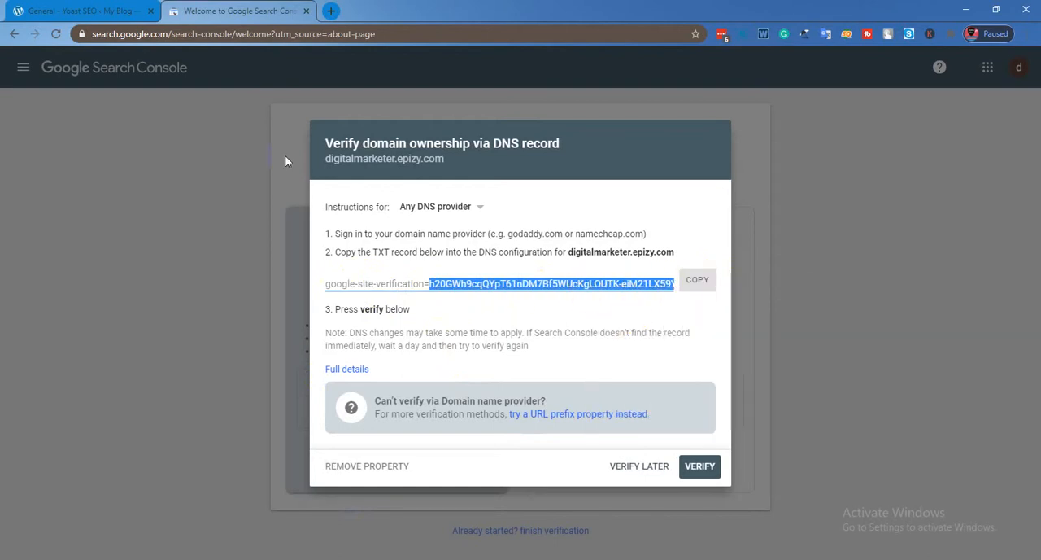
key(ctrl+Tab)
triple_click(308, 392)
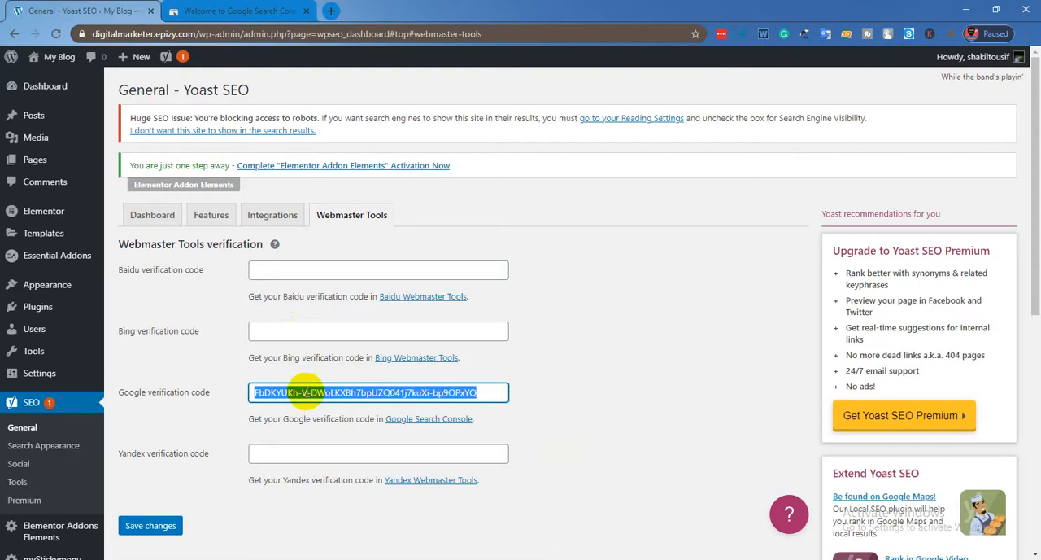
right_click(308, 392)
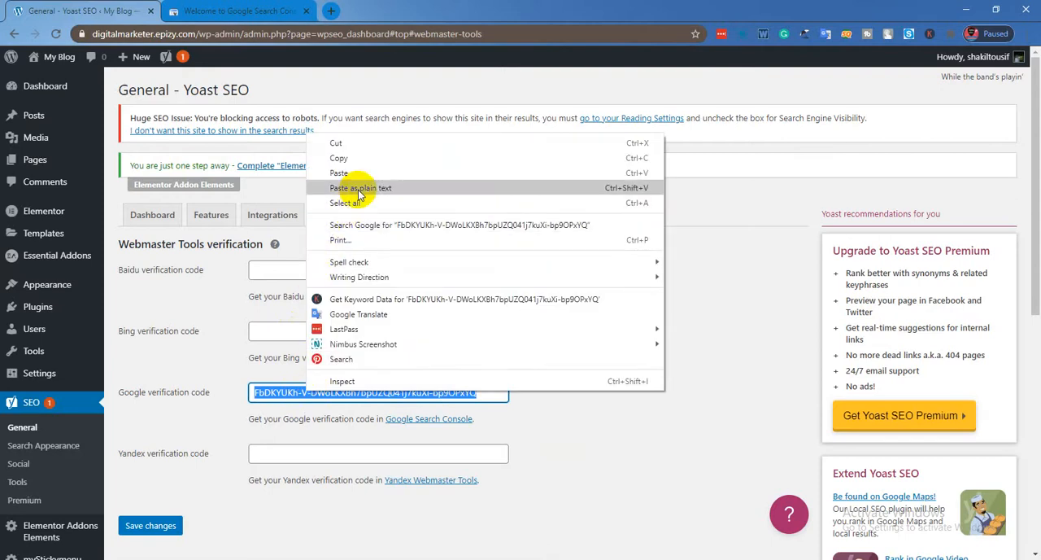
click(201, 367)
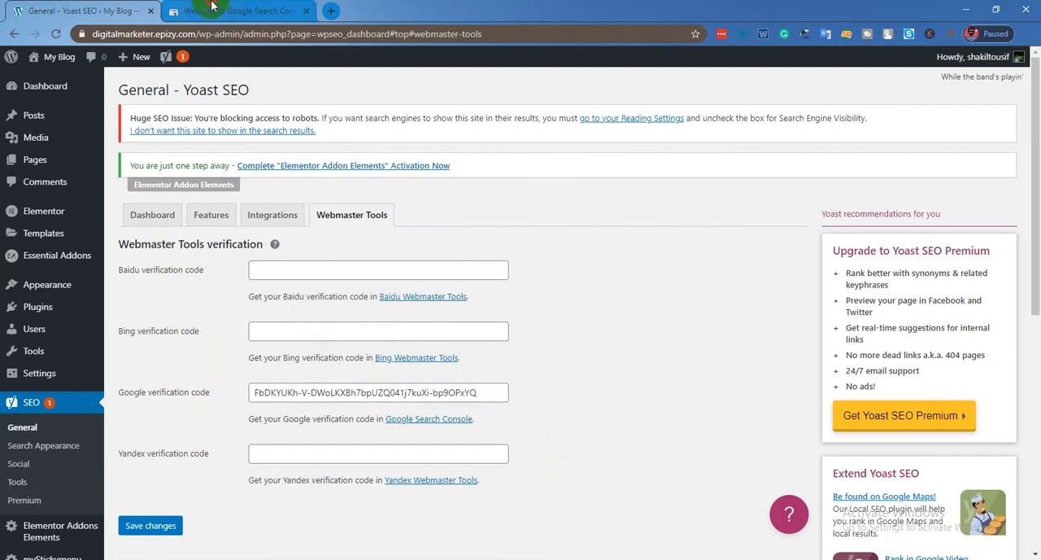
Search Google for "bing search console" in the browser tab that holds Google Search Console.
click(213, 11)
click(216, 33)
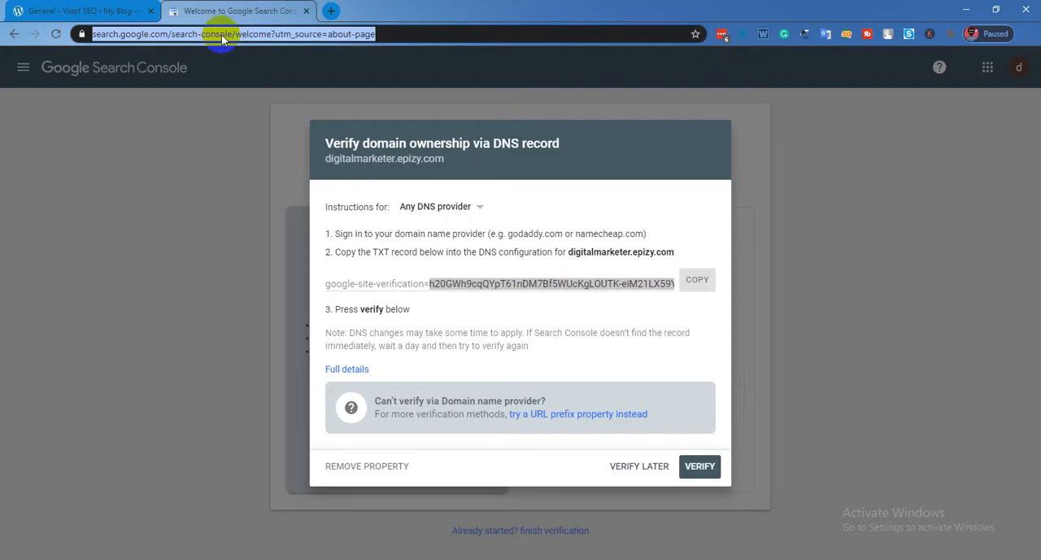
text(binf)
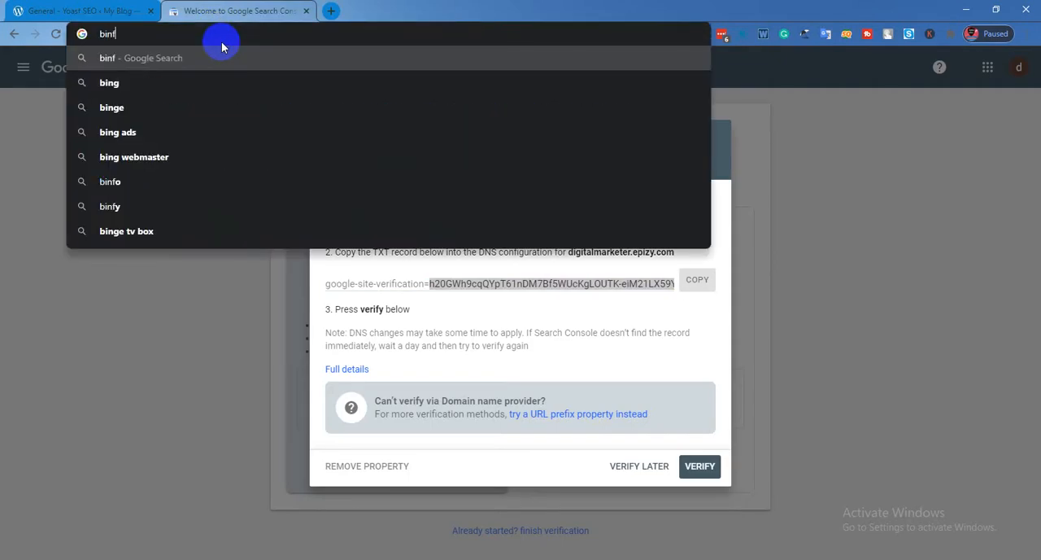
key(BackSpace)
text(g se)
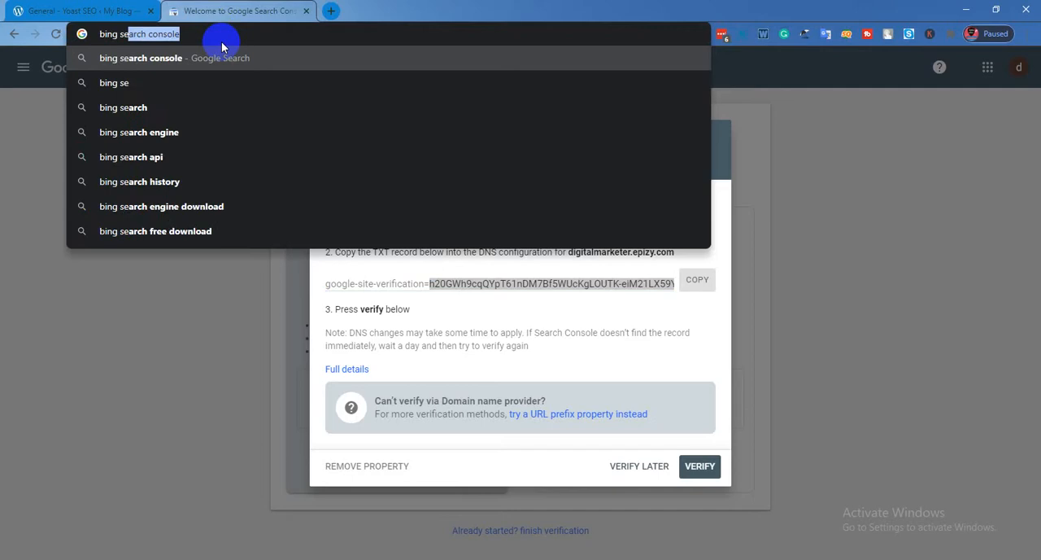
key(Return)
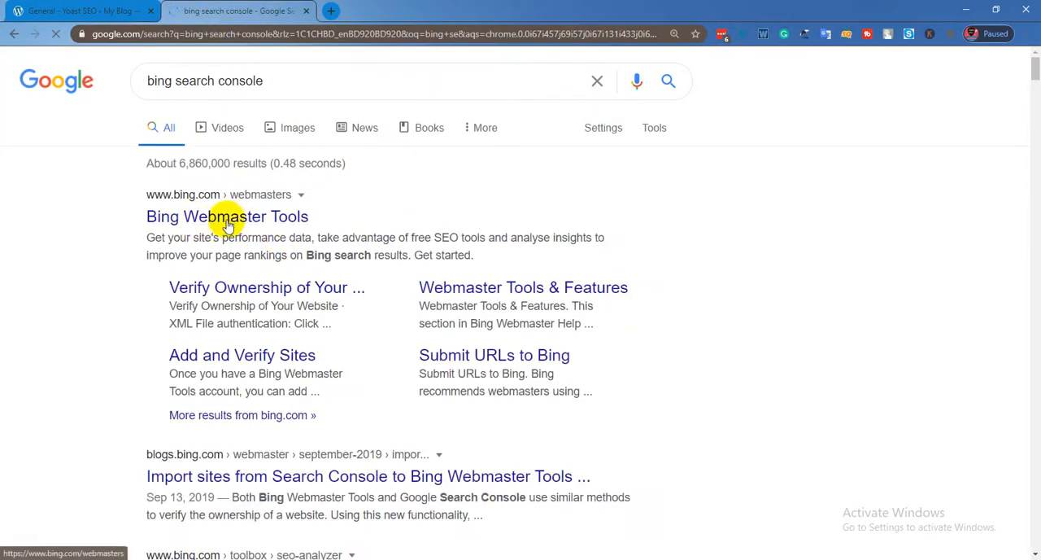
Open the Bing Webmaster Tools search result, going back and reopening it if the page stays blank.
click(205, 228)
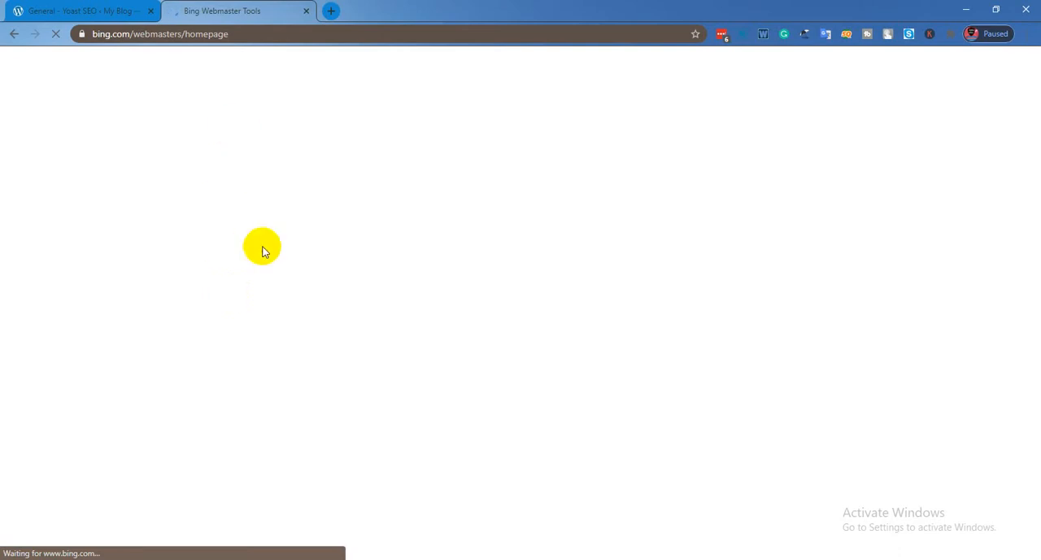
click(171, 39)
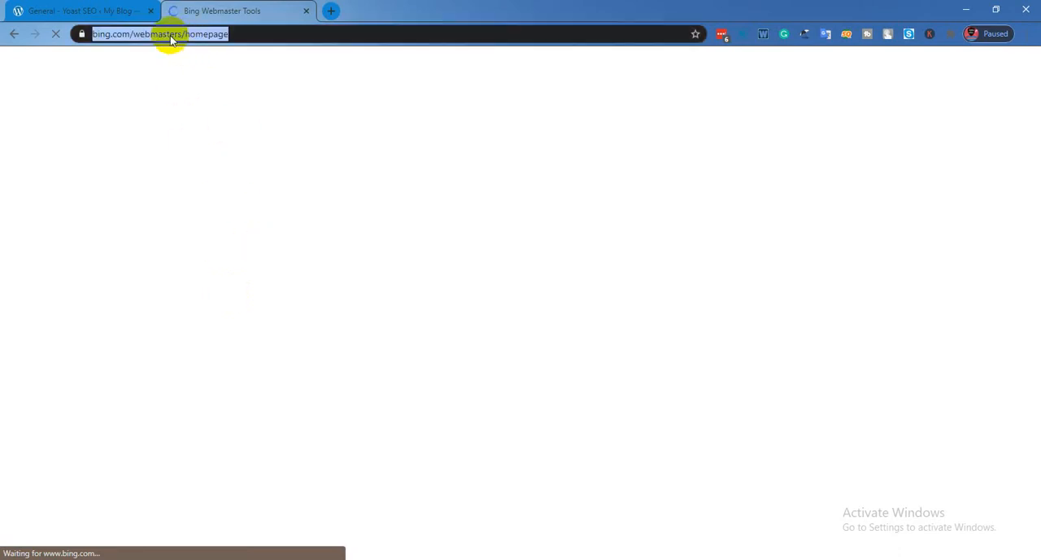
click(18, 34)
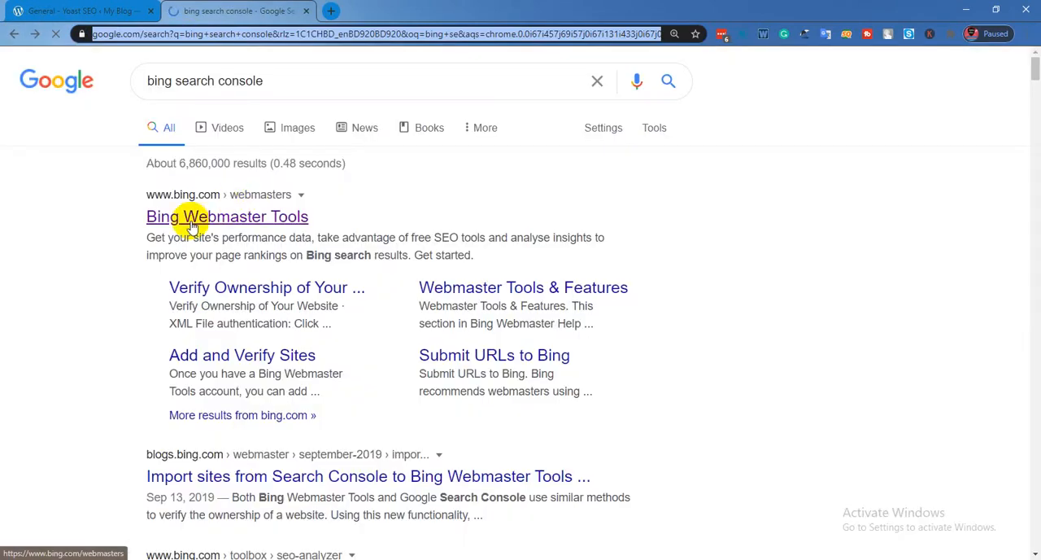
click(192, 226)
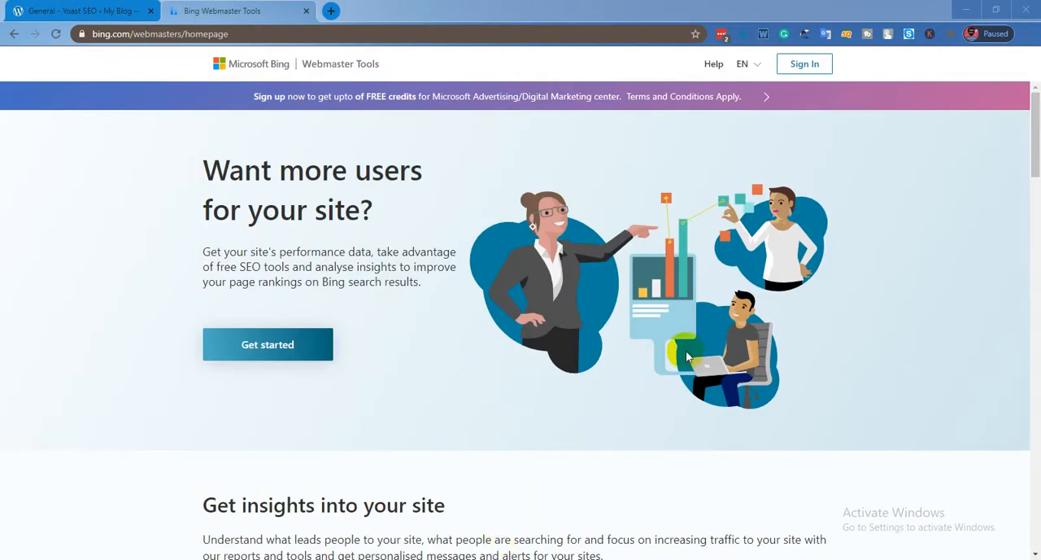
Get started with Bing Webmaster Tools and sign in with the digital marketing Google account.
scroll(405, 298, down, 3)
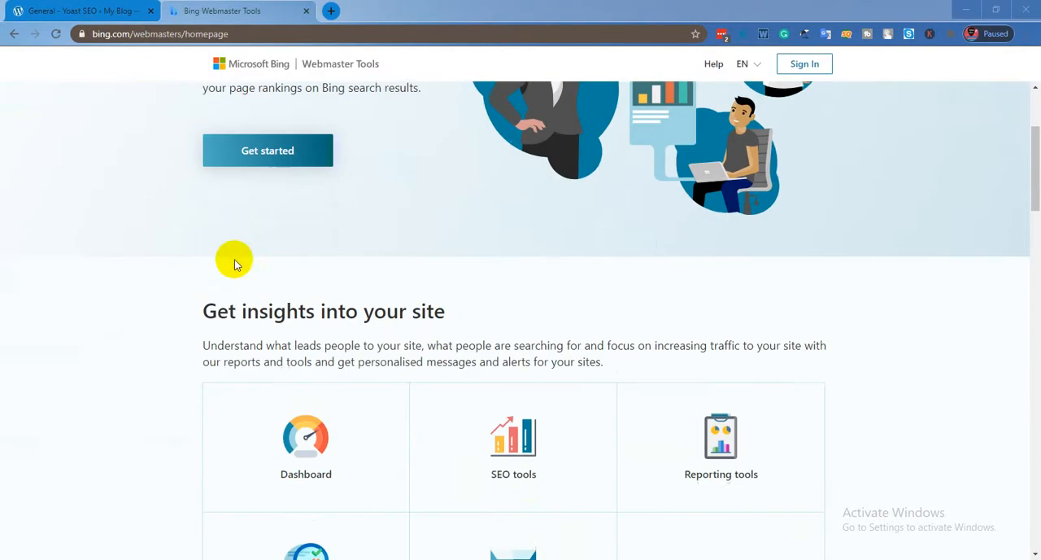
click(289, 145)
click(528, 379)
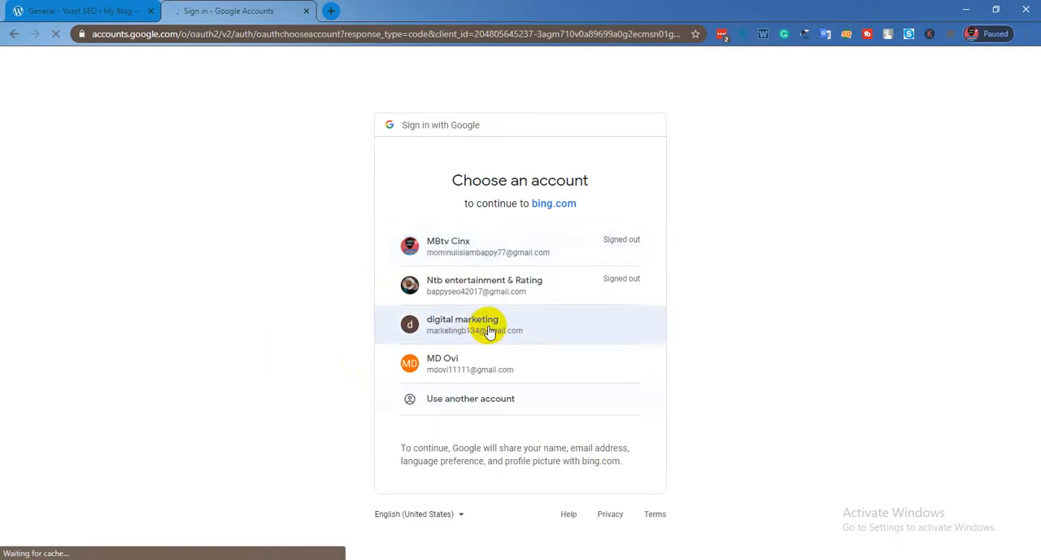
click(460, 327)
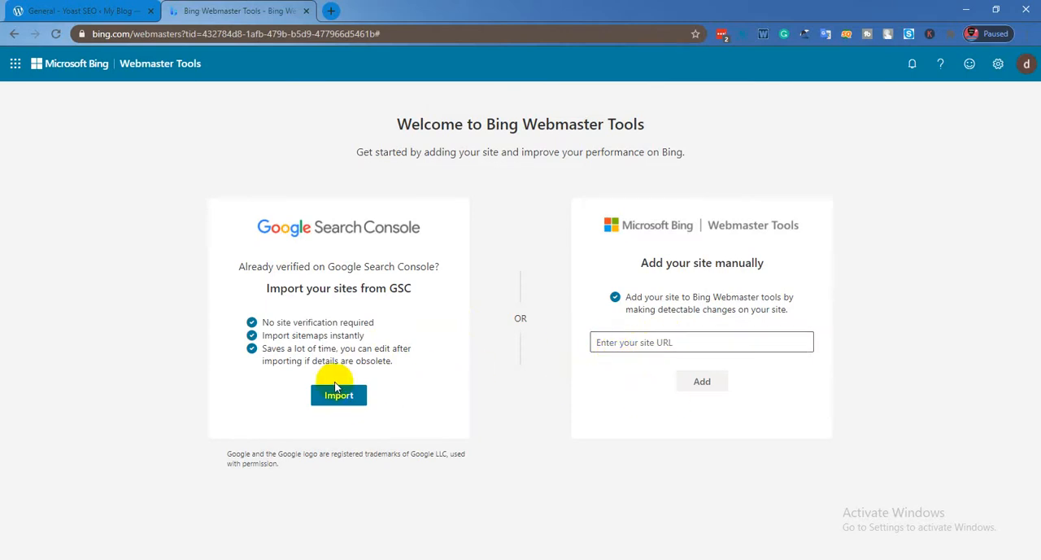
click(664, 342)
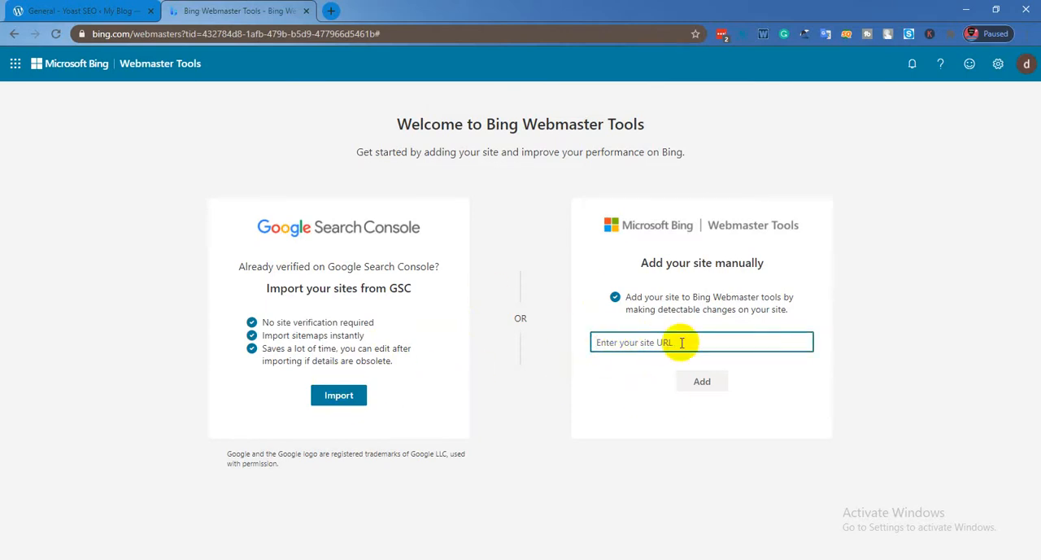
click(81, 10)
click(160, 33)
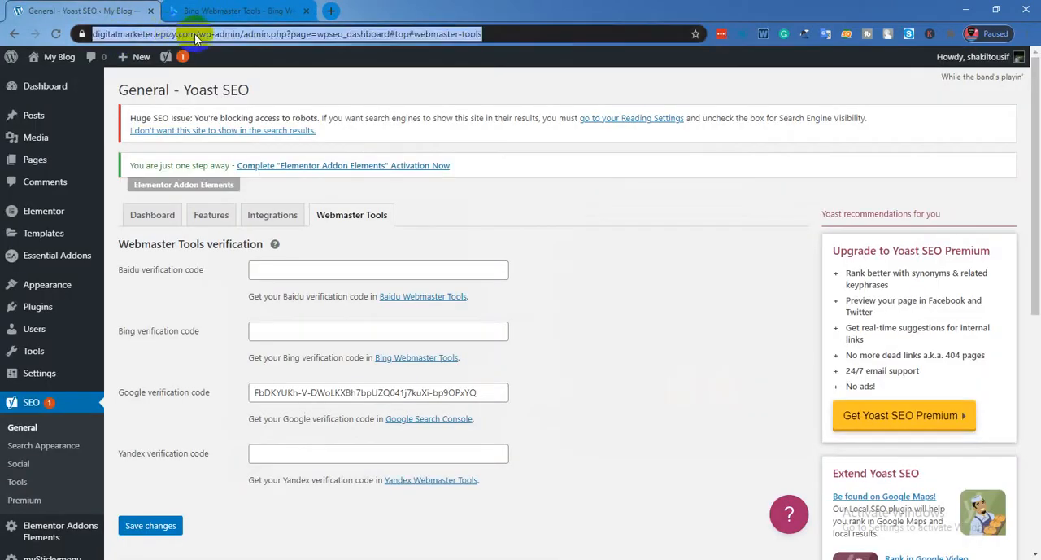
click(250, 34)
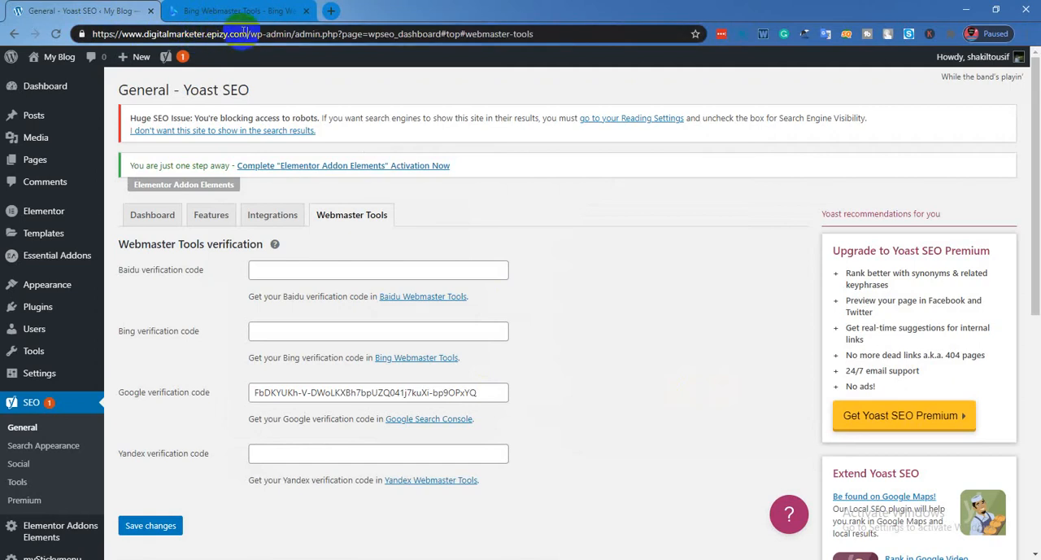
click(231, 11)
right_click(643, 342)
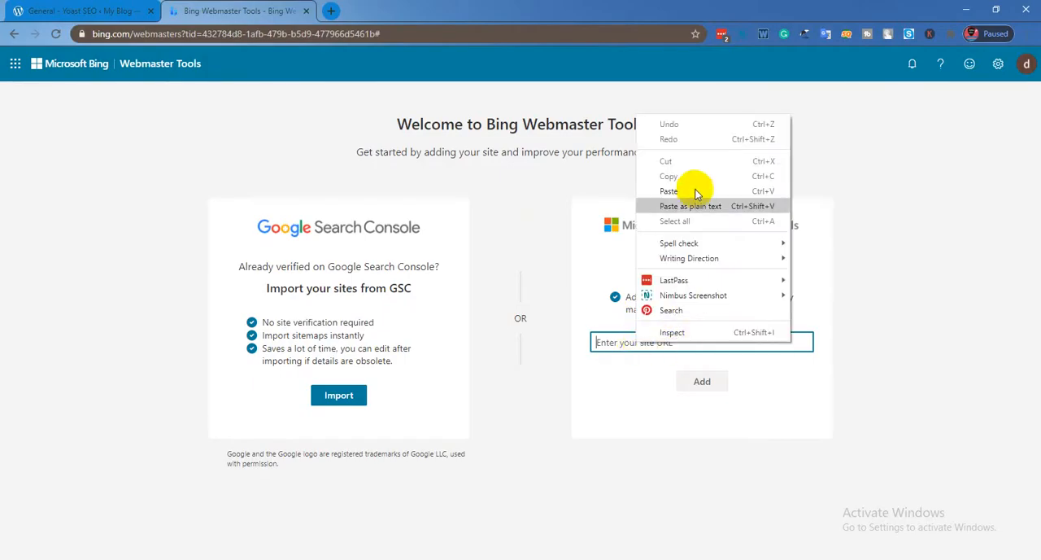
click(81, 10)
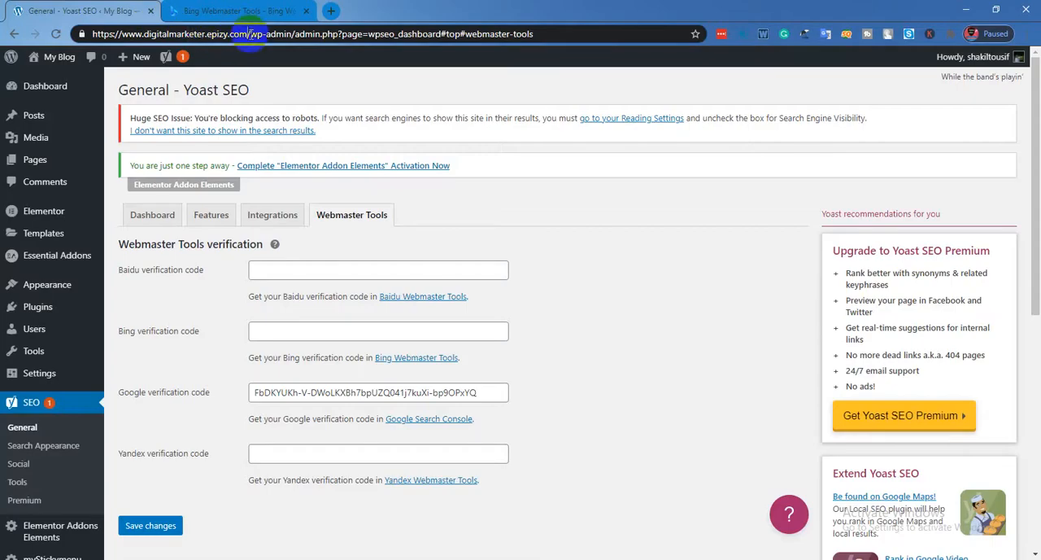
drag(248, 34, 81, 34)
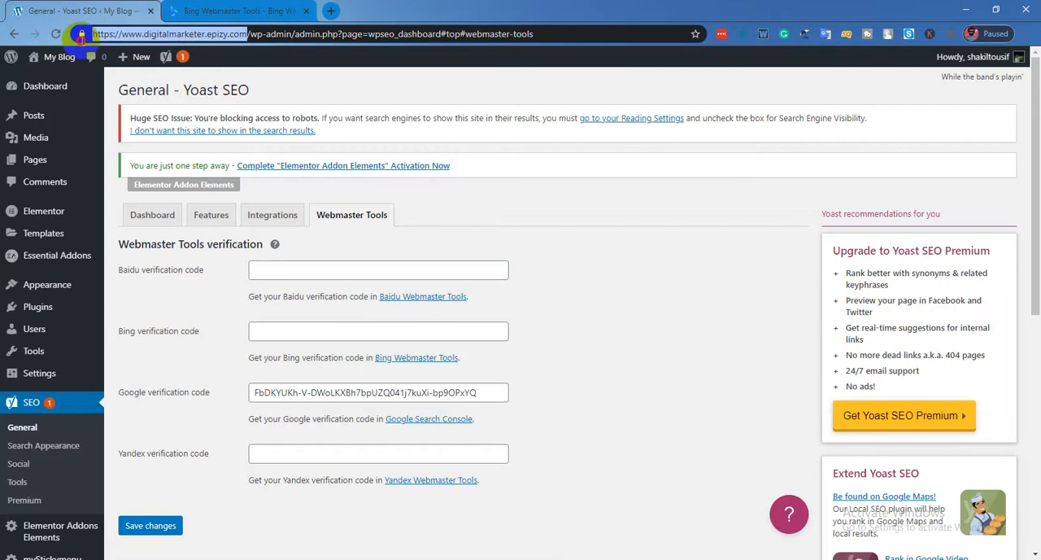
right_click(163, 35)
click(216, 74)
click(231, 11)
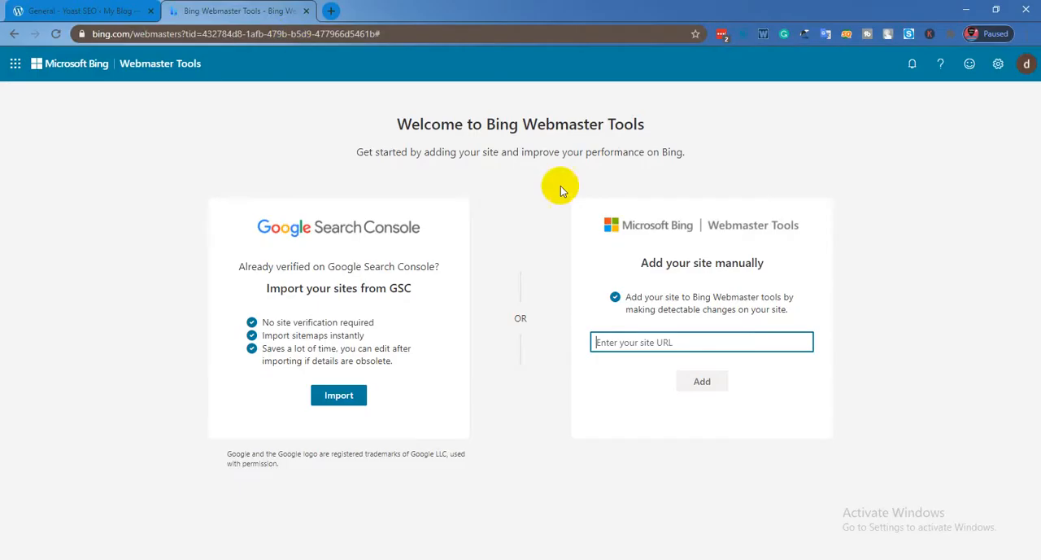
right_click(628, 346)
click(661, 214)
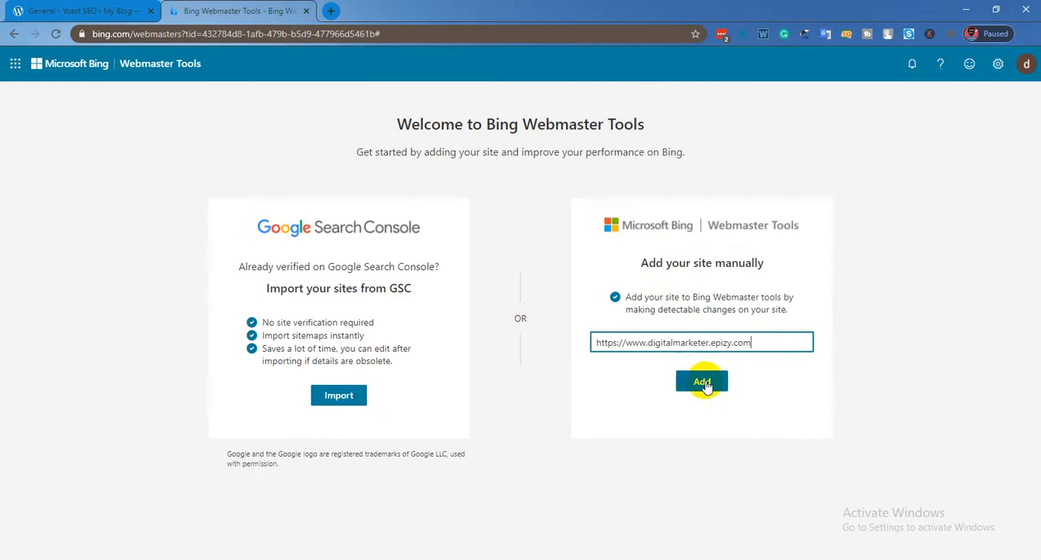
click(699, 381)
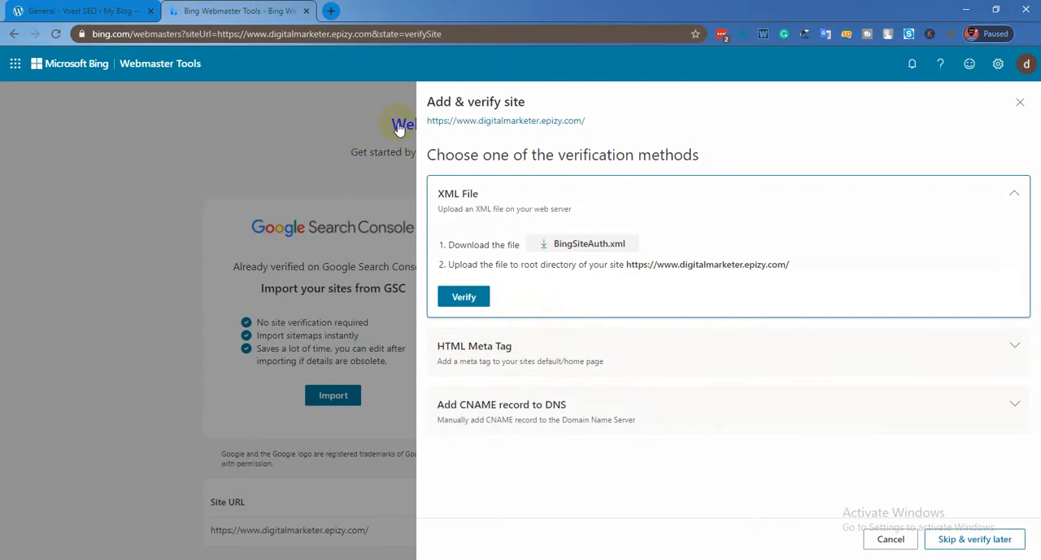
Choose the HTML Meta Tag verification method for the site and copy its meta tag.
click(509, 362)
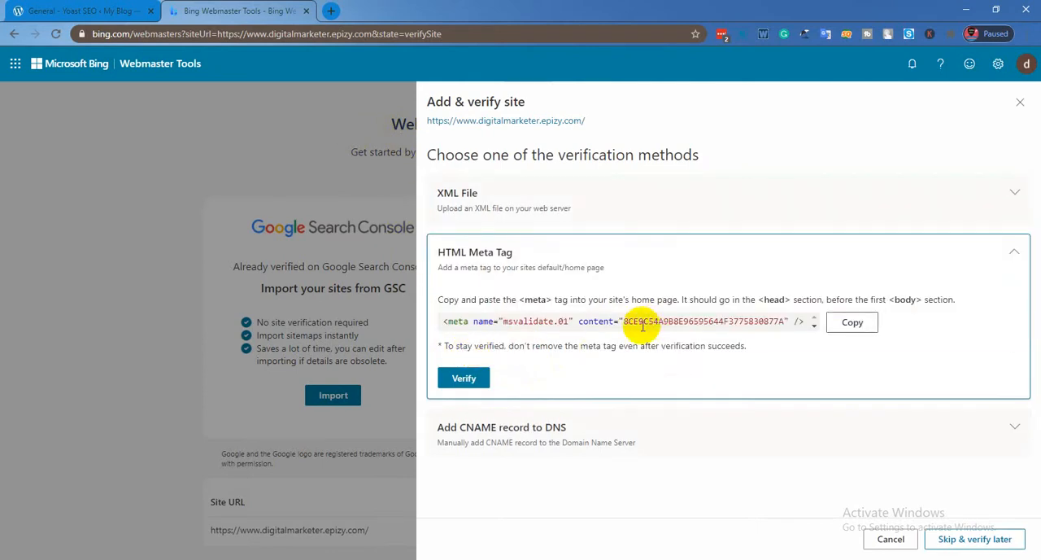
drag(624, 321, 781, 322)
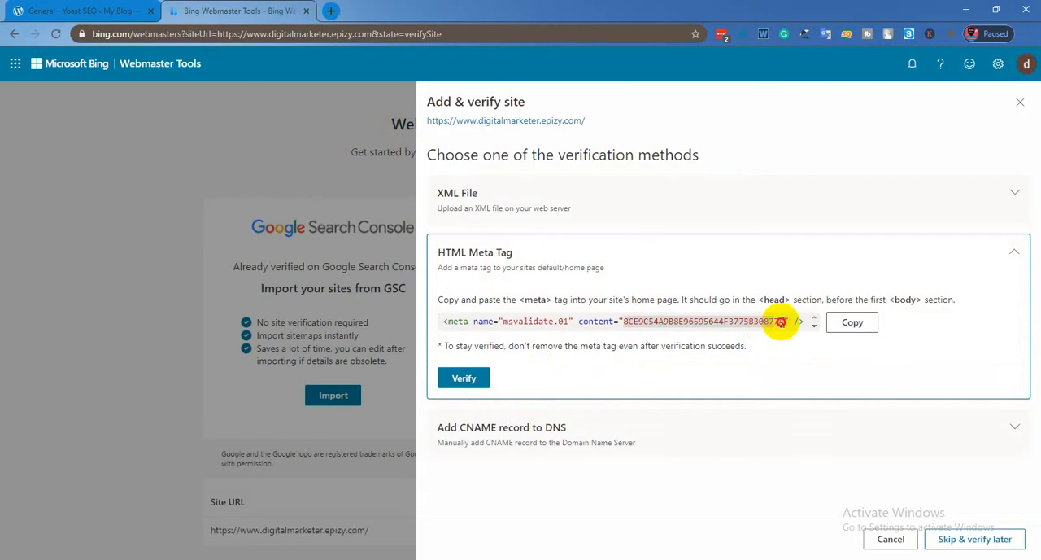
right_click(729, 323)
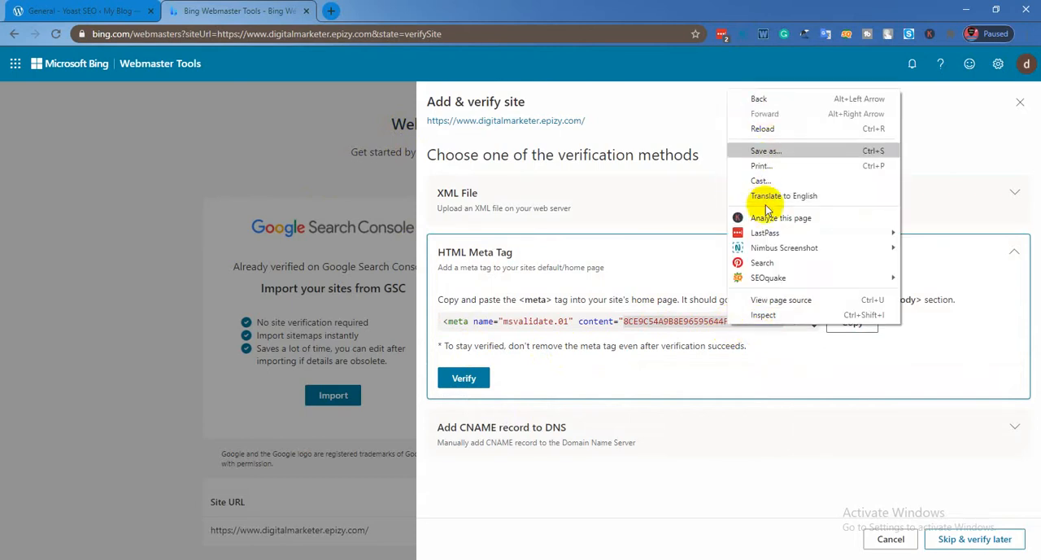
right_click(649, 323)
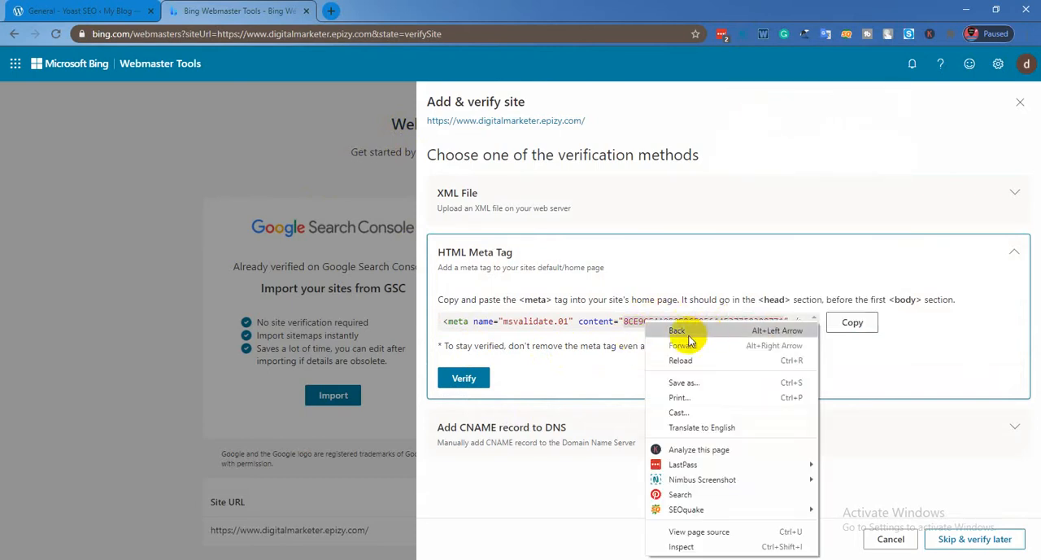
click(852, 322)
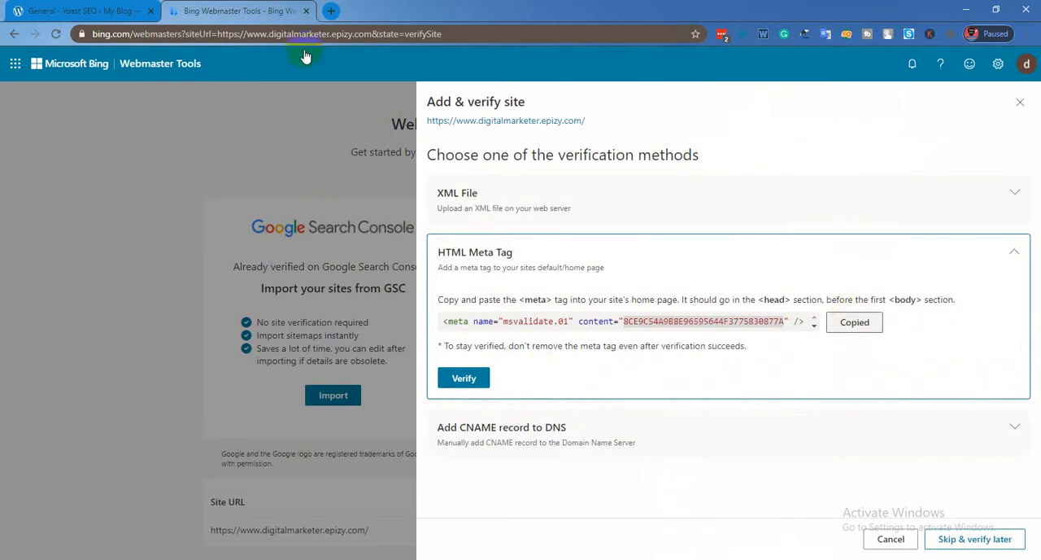
Paste the meta tag into the browser's address field and copy only the verification code from its content attribute.
click(247, 33)
right_click(248, 33)
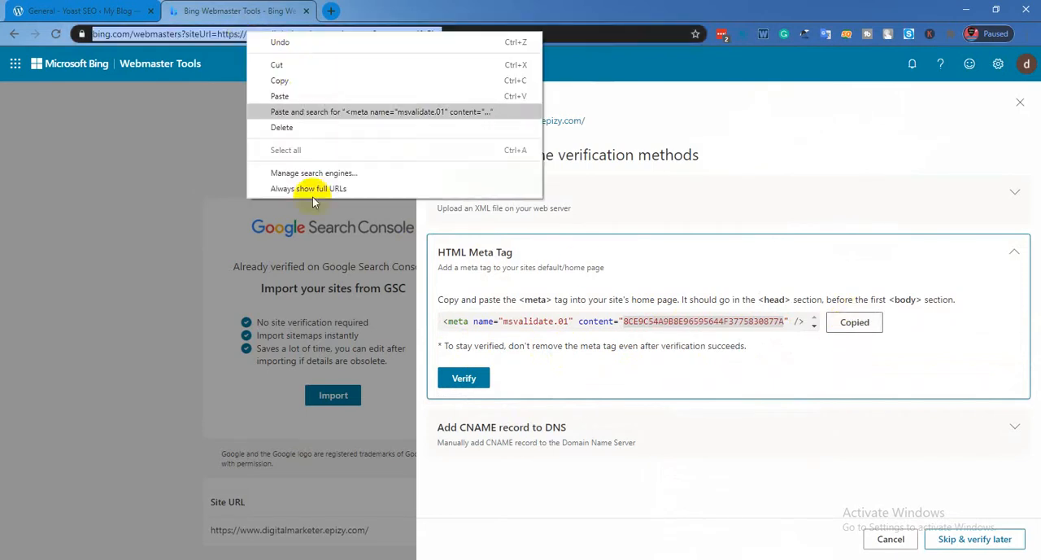
click(281, 96)
drag(263, 35, 422, 34)
right_click(420, 35)
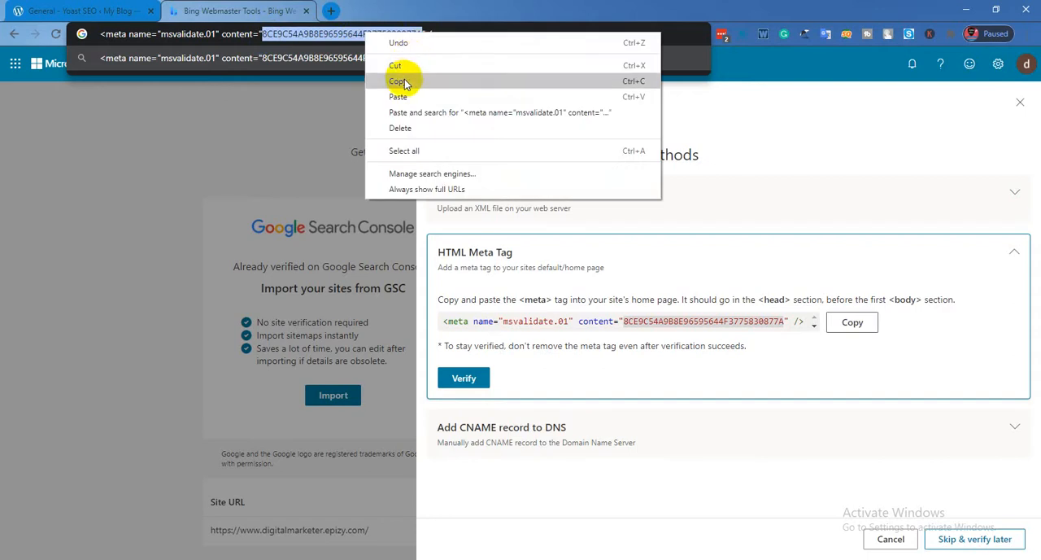
click(398, 81)
Paste and save the copied code as Yoast SEO's Bing verification code, and verify the site in Bing Webmaster Tools.
click(65, 10)
click(283, 335)
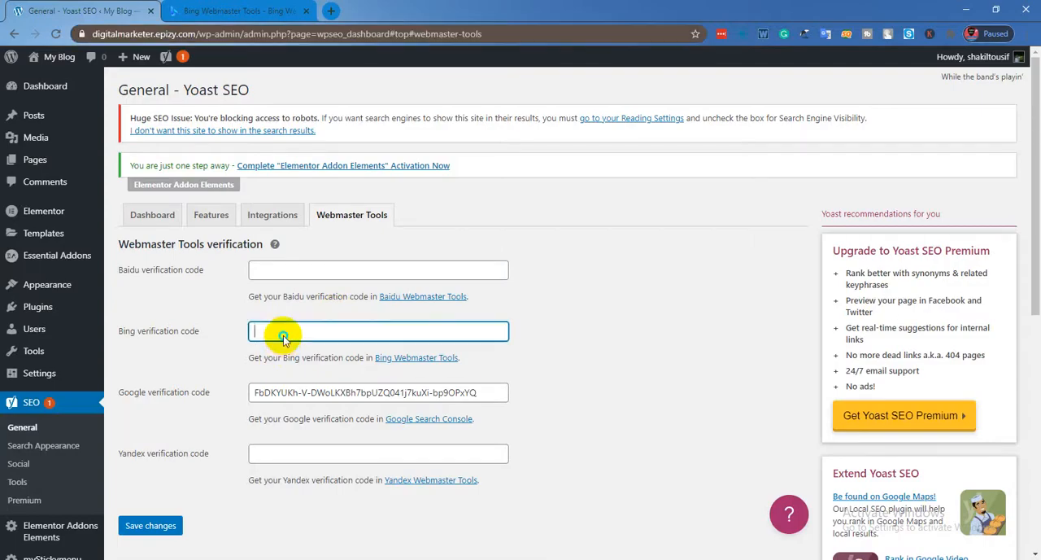
right_click(281, 332)
click(326, 135)
click(155, 526)
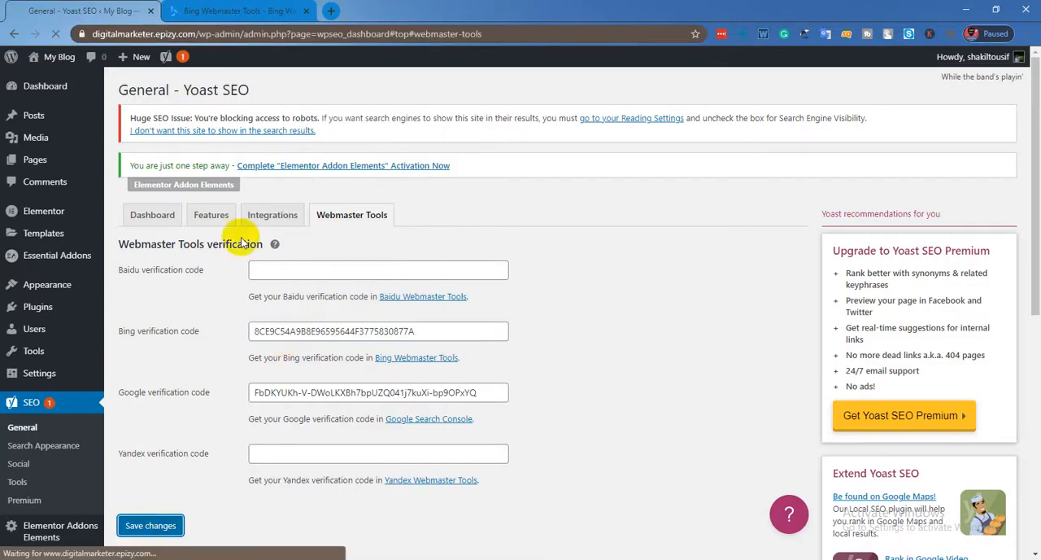
click(237, 10)
click(466, 375)
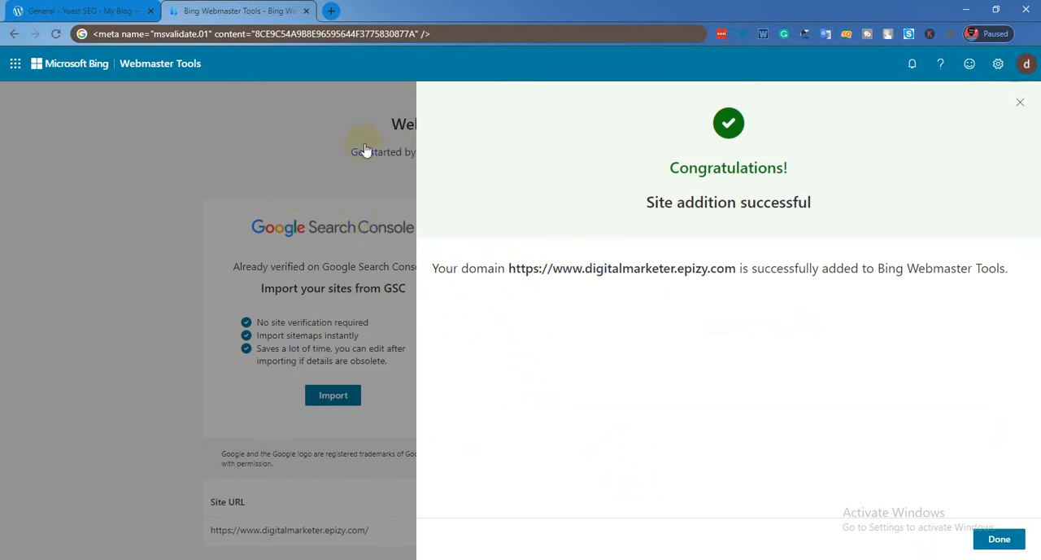
Return to the WordPress admin, create a new blog post from the posts list, and dismiss the block editor's welcome guide.
click(45, 10)
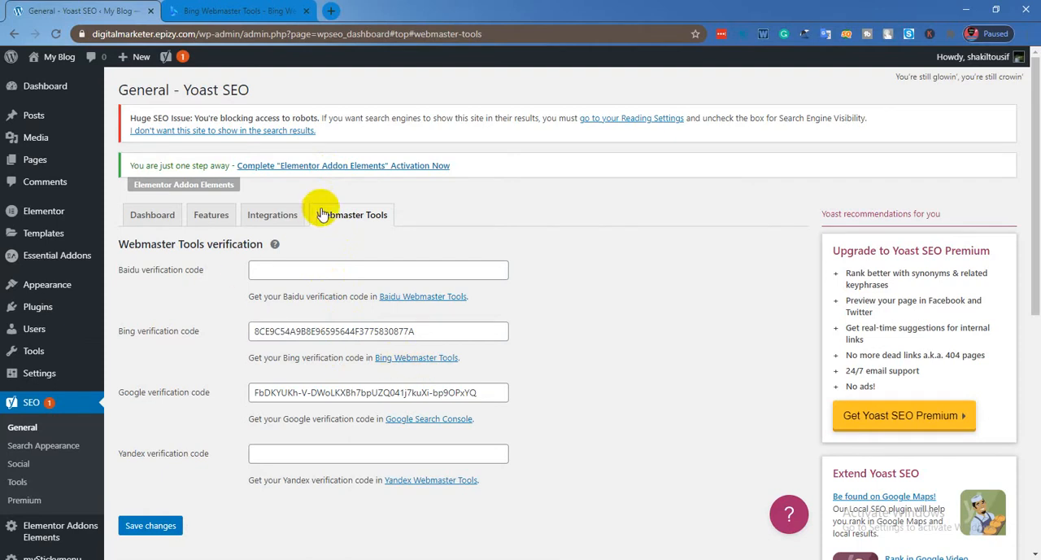
click(27, 157)
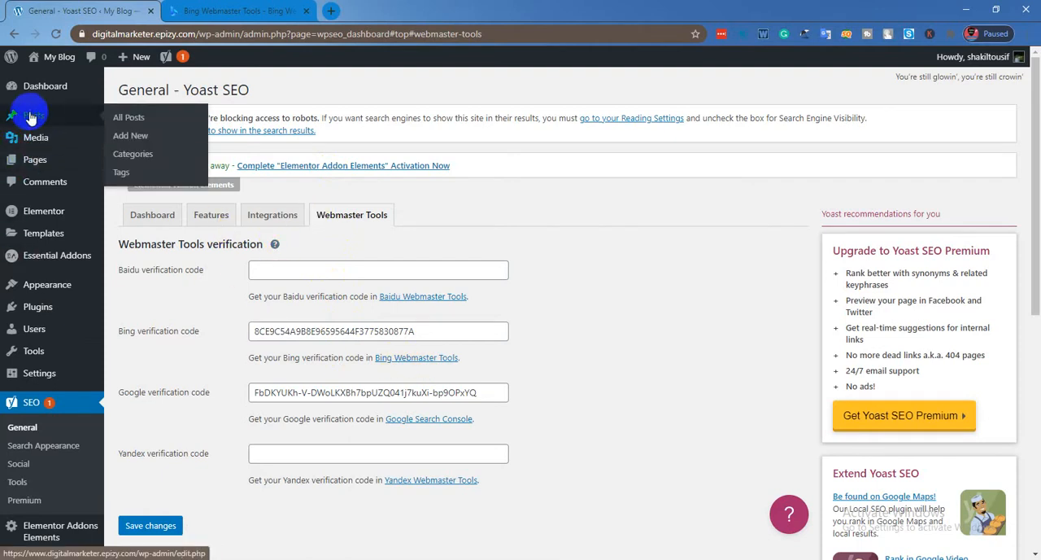
click(130, 119)
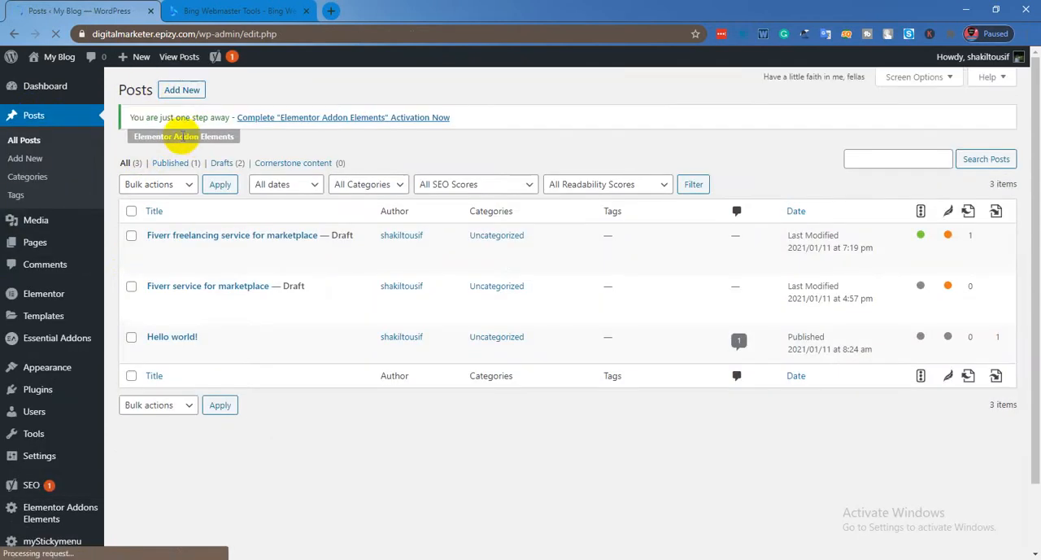
click(181, 90)
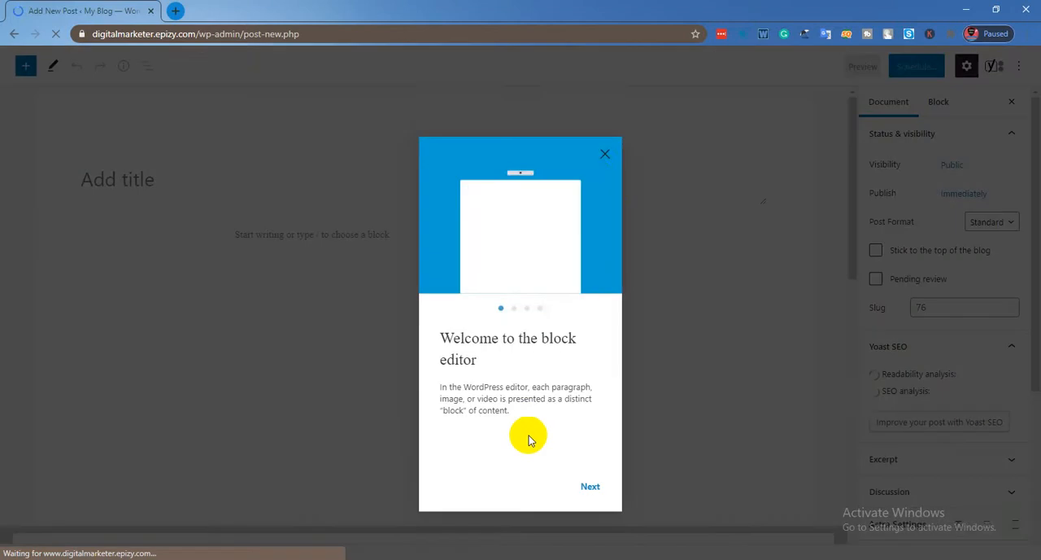
click(606, 134)
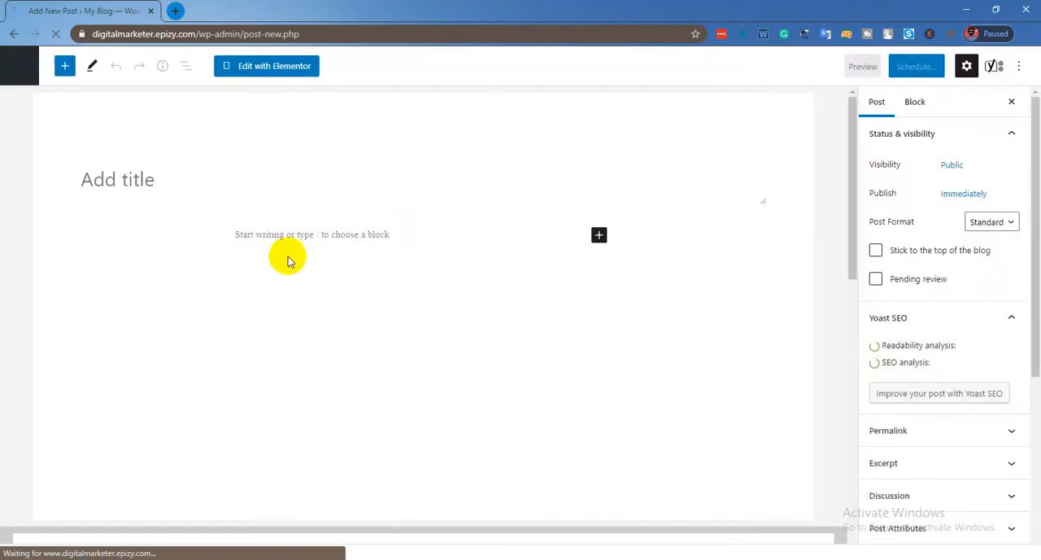
scroll(400, 255, down, 10)
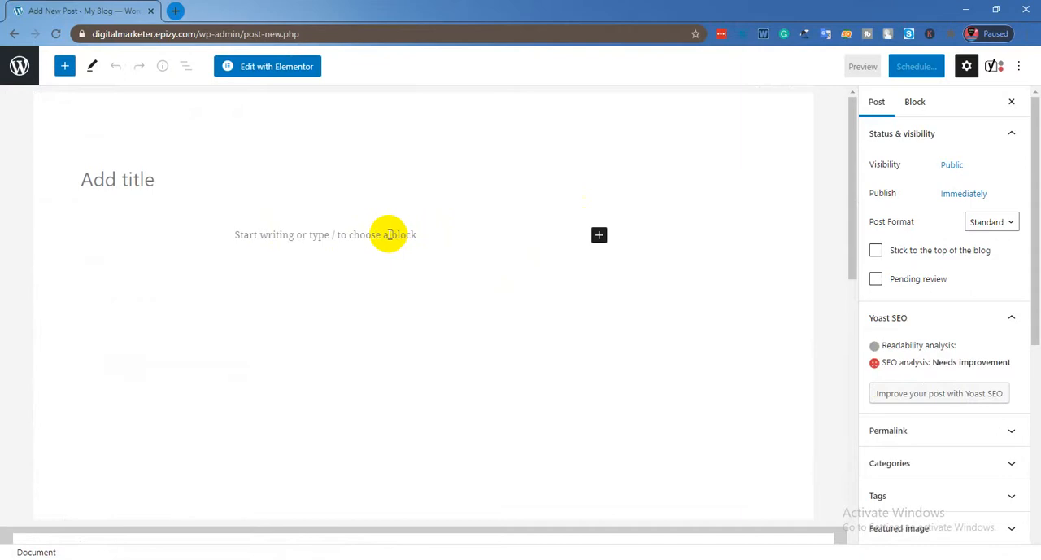
Switch to the WordPress document in Microsoft Word and copy its heading, "Fiverr-freelancing service for marketplace".
key(super+Tab)
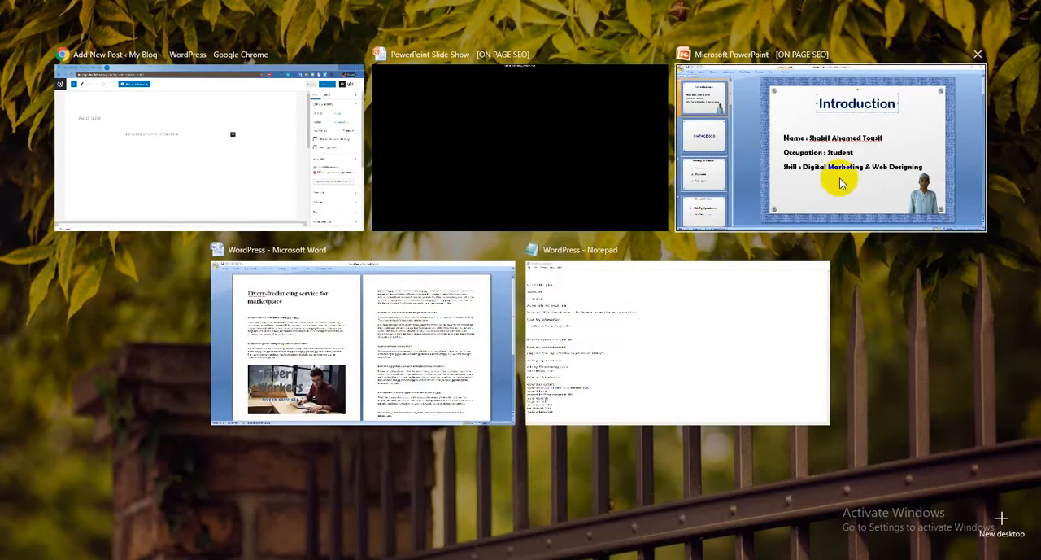
click(355, 361)
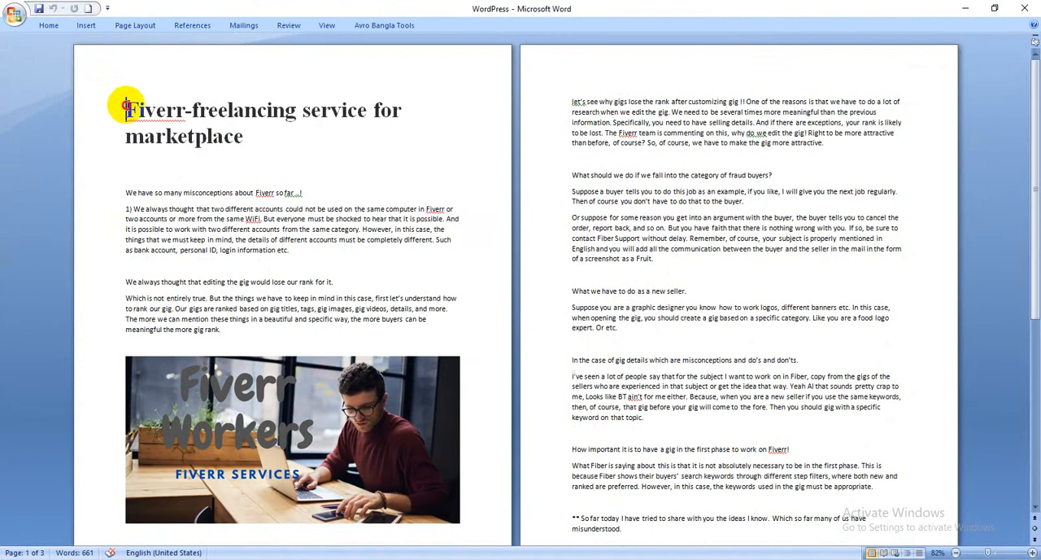
drag(126, 109, 244, 135)
right_click(204, 121)
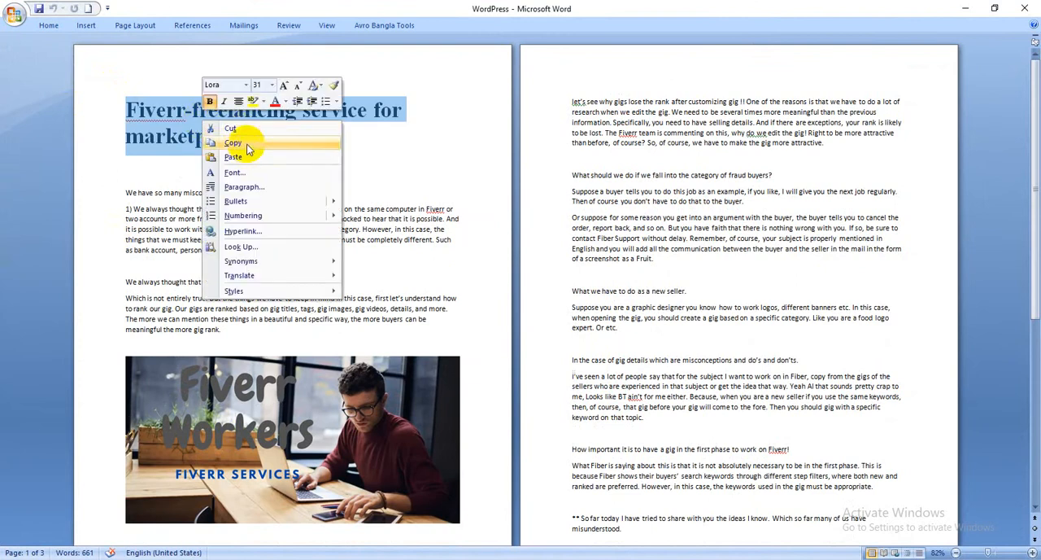
click(245, 142)
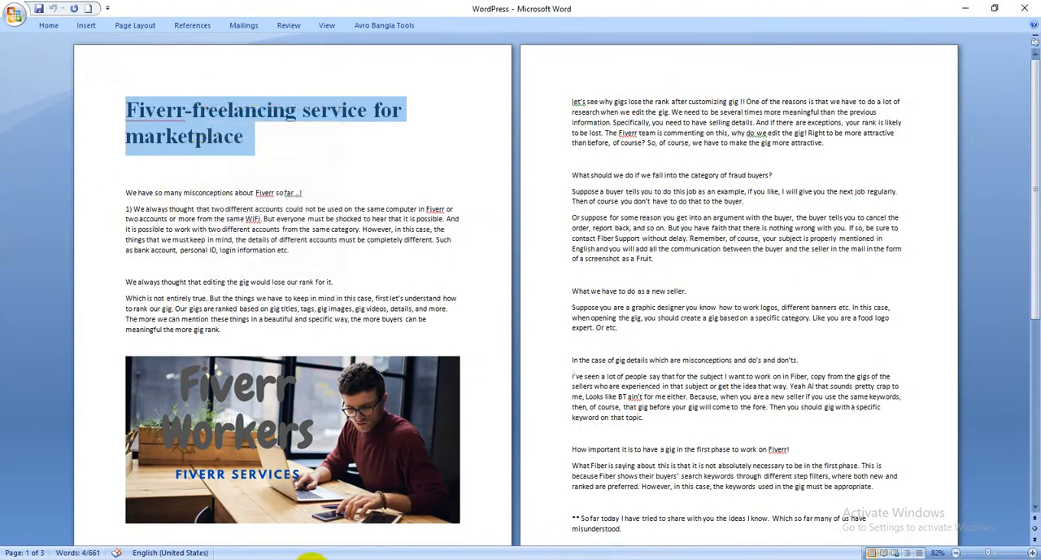
Return to the new post in Chrome and paste the copied heading as the post title.
click(638, 558)
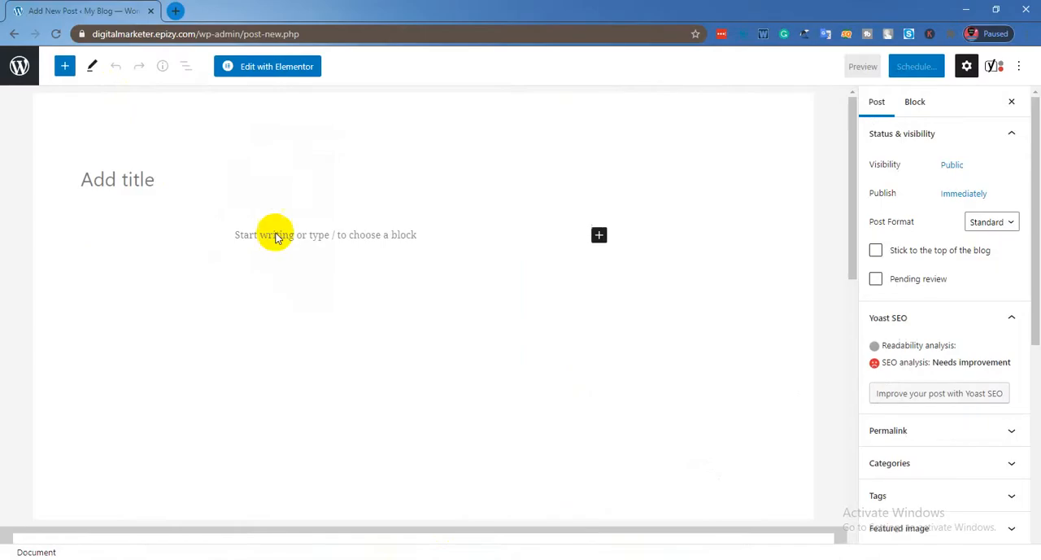
click(140, 180)
right_click(132, 184)
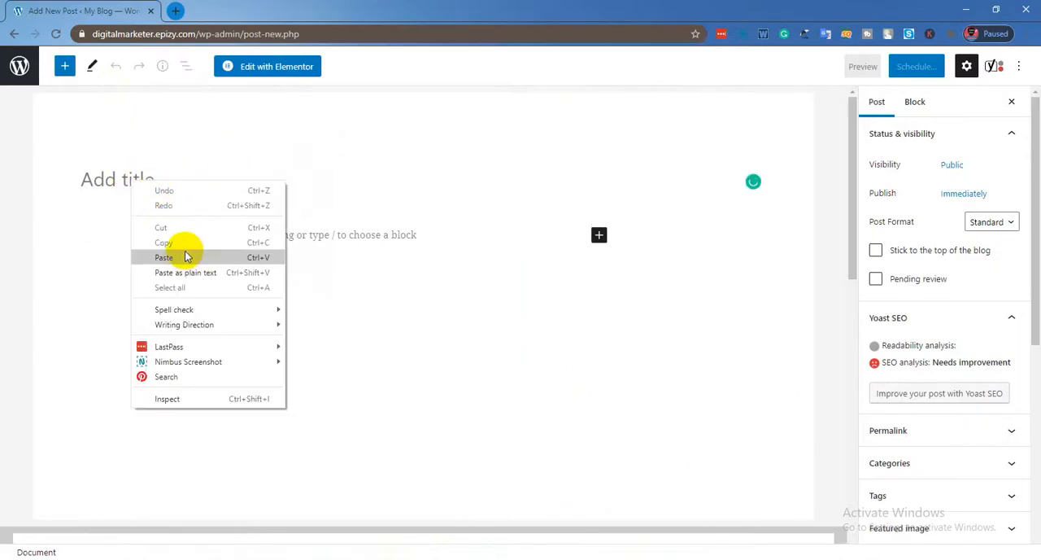
click(171, 258)
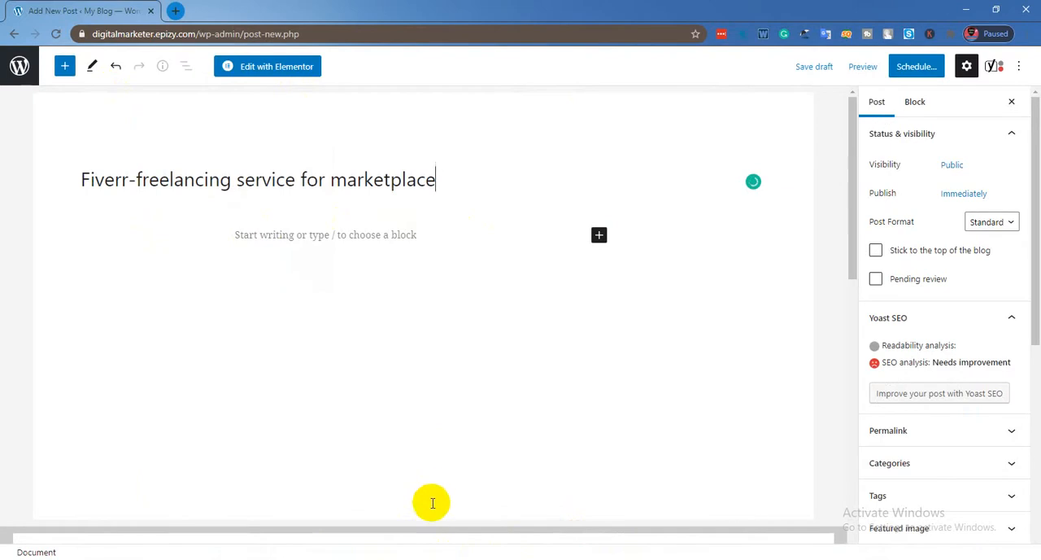
Switch back to the Word document and copy all the article content below the heading, through the final note.
key(super+Tab)
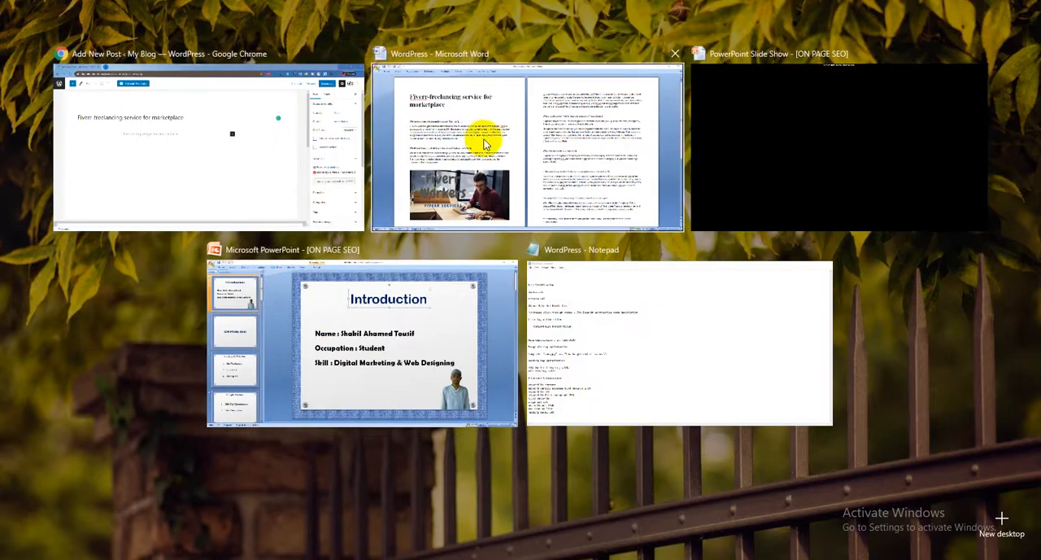
click(485, 144)
drag(122, 185, 228, 521)
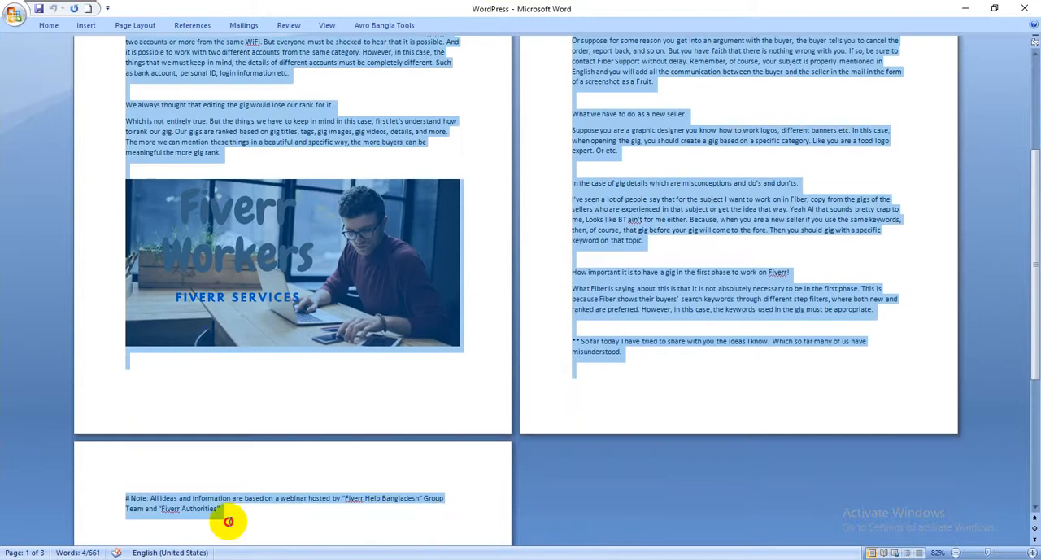
right_click(210, 147)
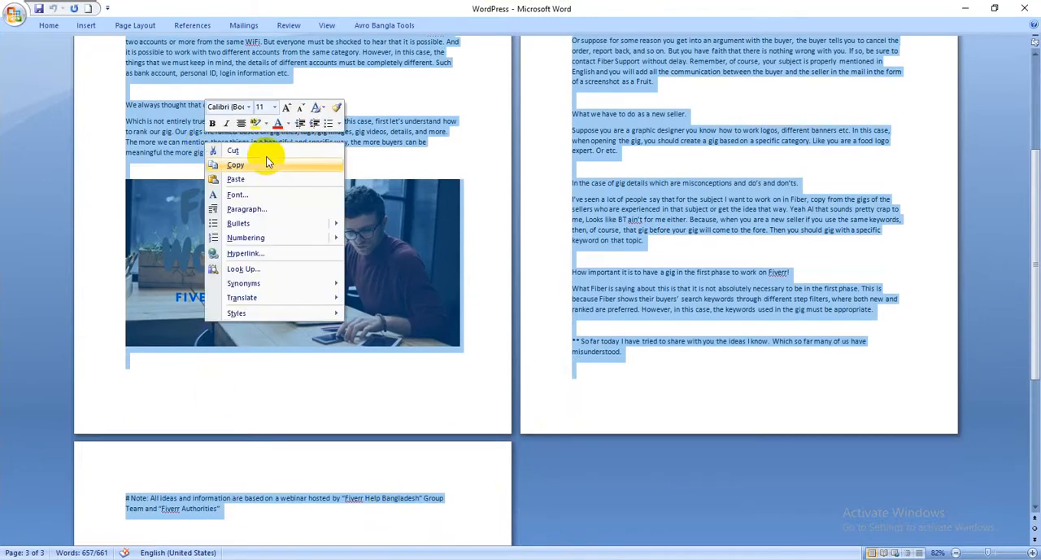
click(266, 166)
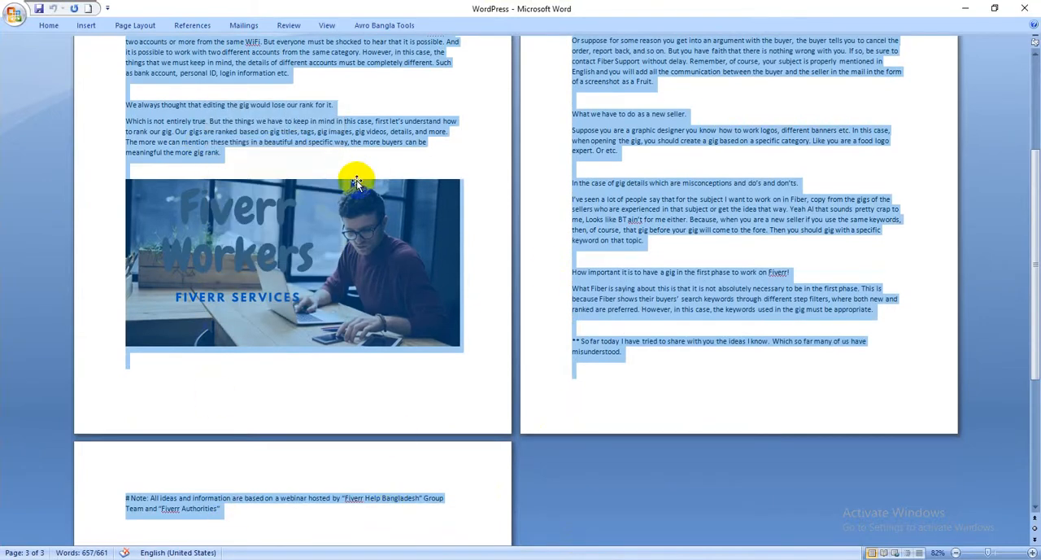
Return to the WordPress post in Chrome and paste the copied article into the body below the title.
key(super+Tab)
click(530, 174)
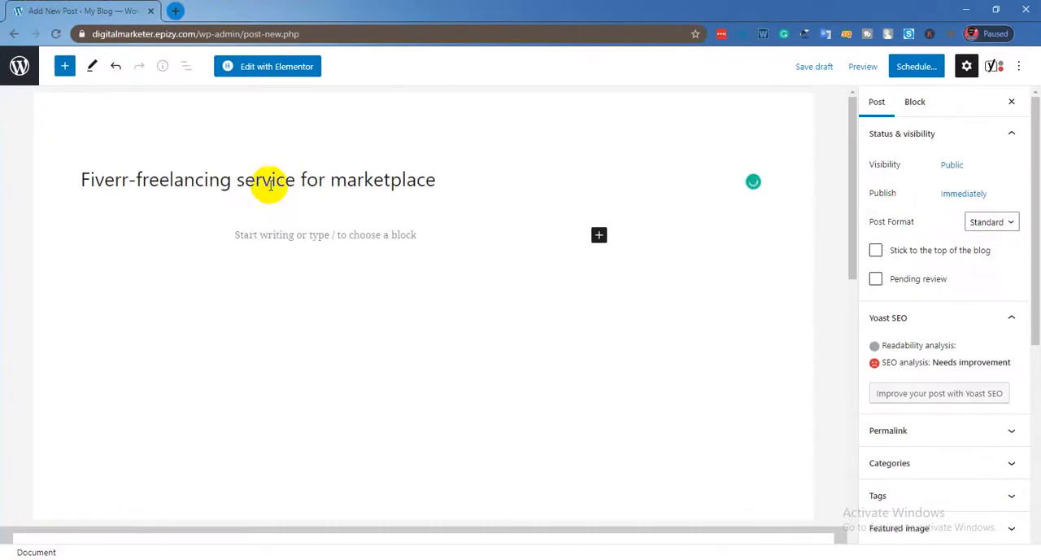
right_click(267, 236)
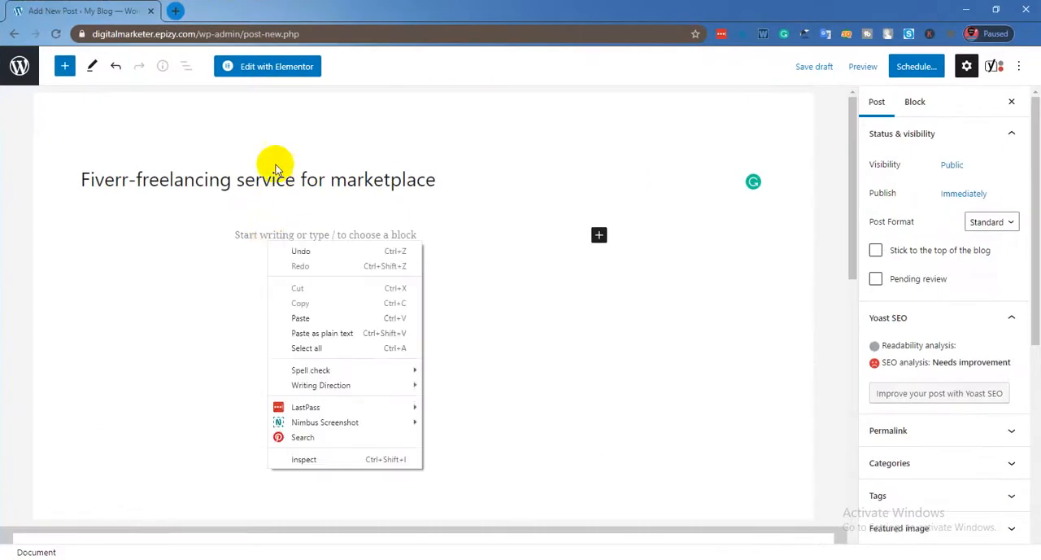
click(309, 318)
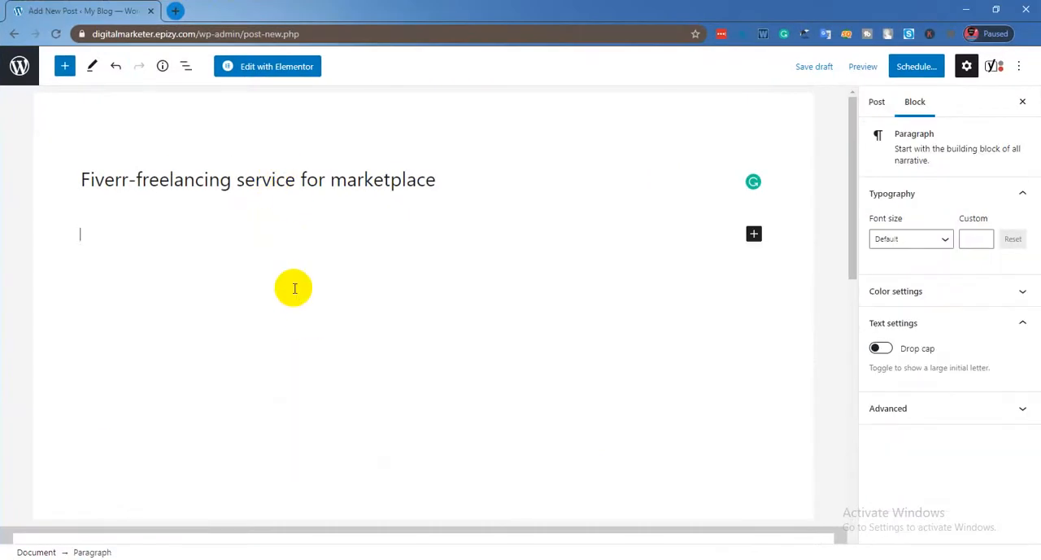
Add an Image block on a new line after the paragraph "We always thought that editing the gig would lose our rank for it.".
scroll(295, 289, up, 10)
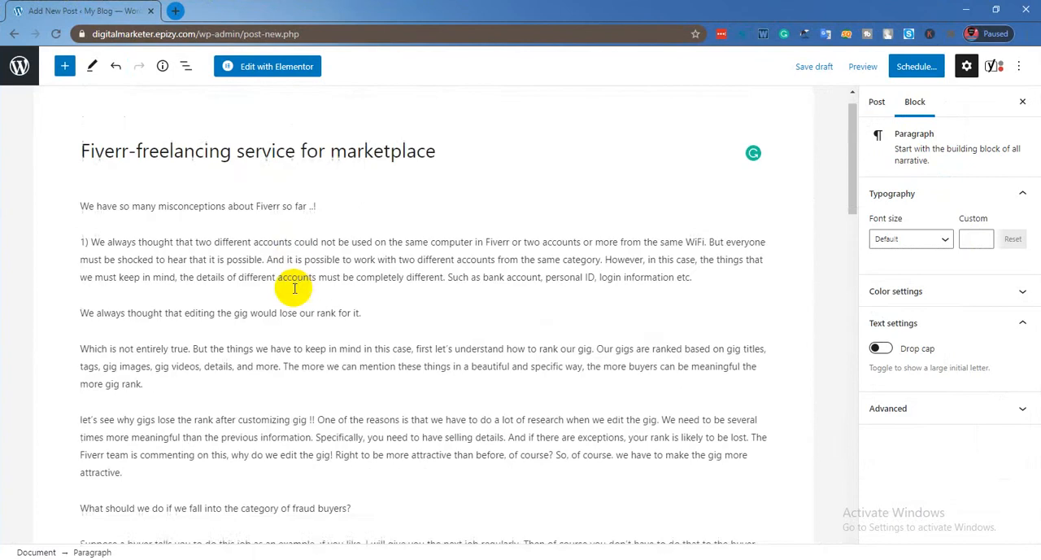
scroll(294, 286, down, 10)
scroll(297, 286, up, 8)
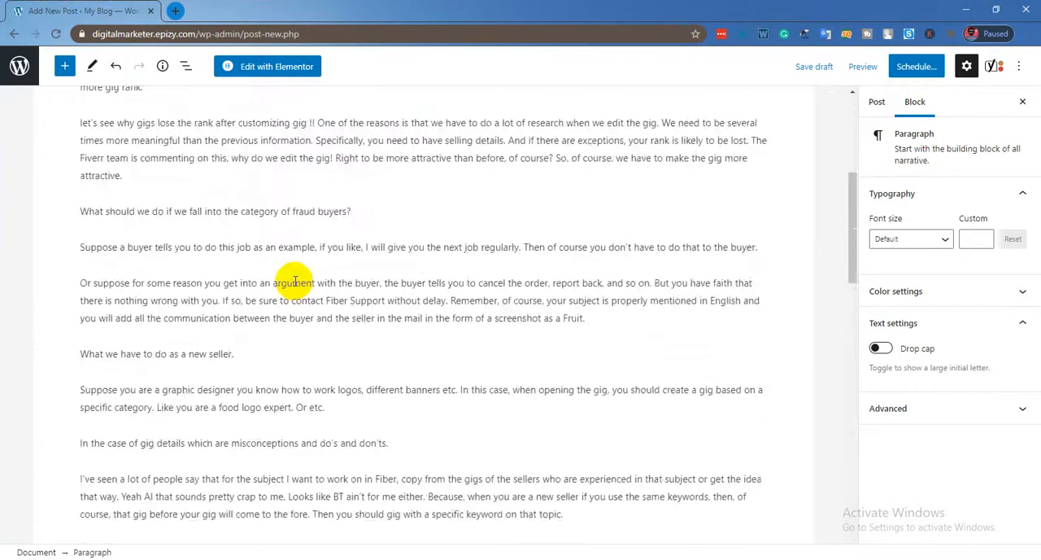
scroll(296, 287, down, 10)
scroll(367, 412, up, 9)
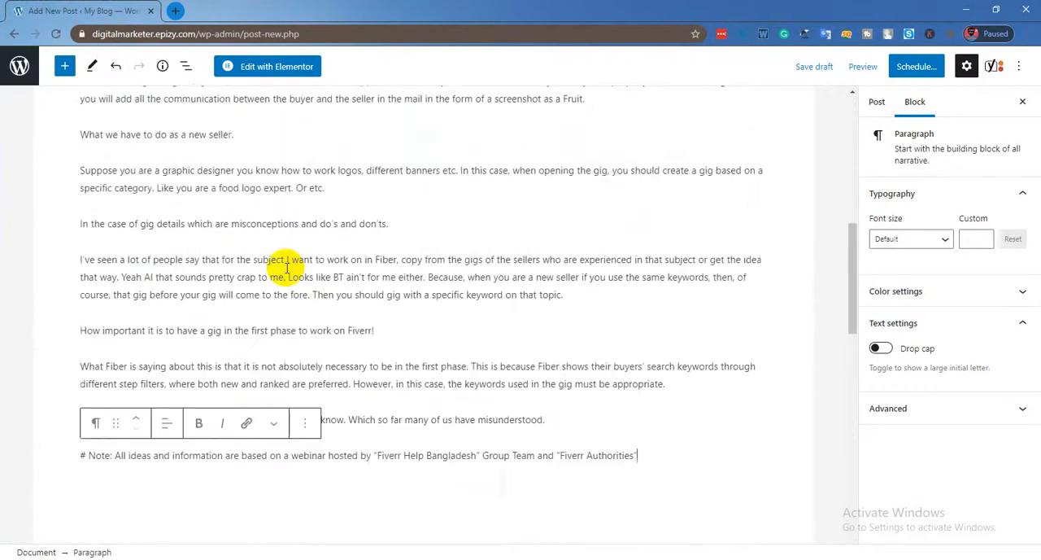
click(213, 219)
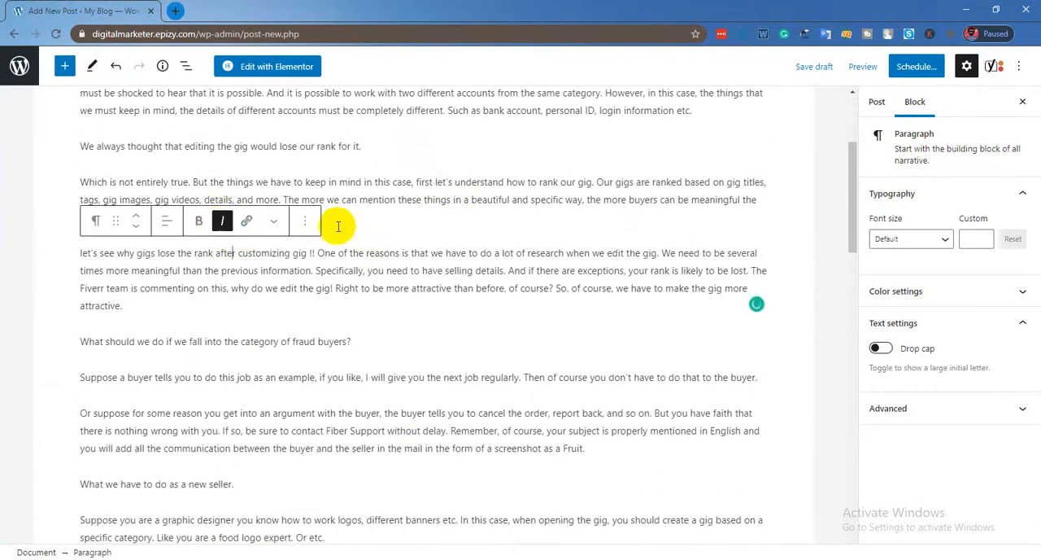
click(370, 144)
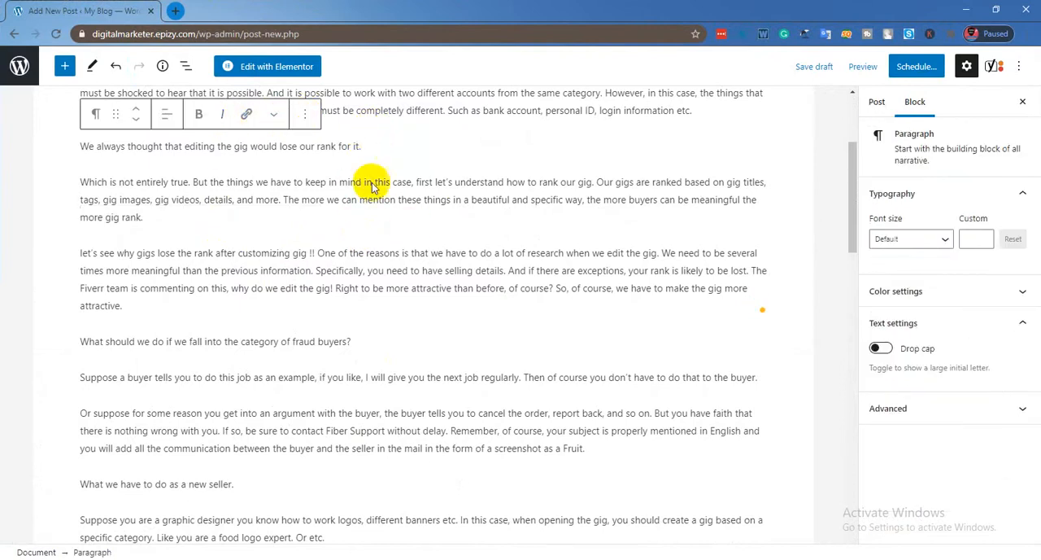
key(Return)
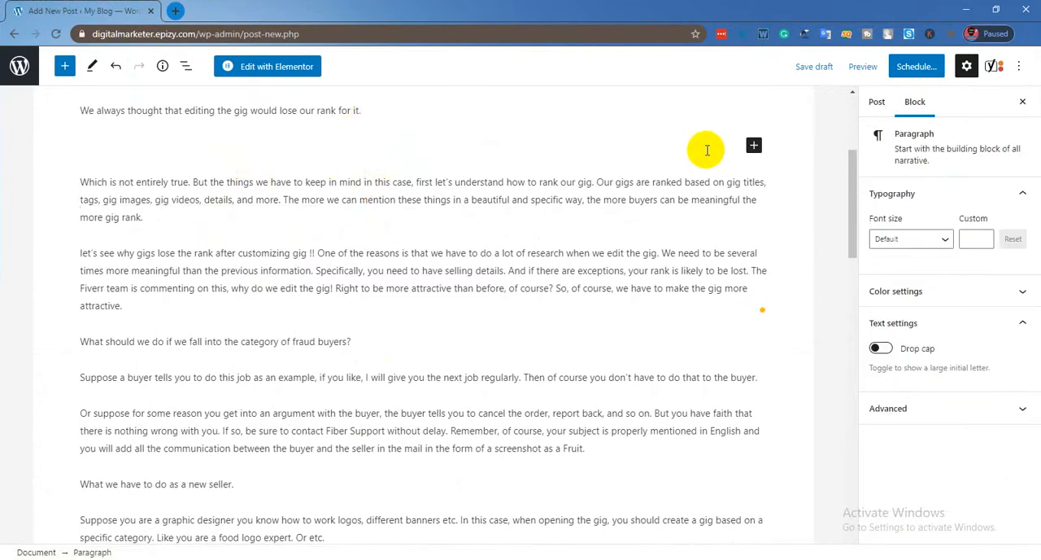
click(753, 144)
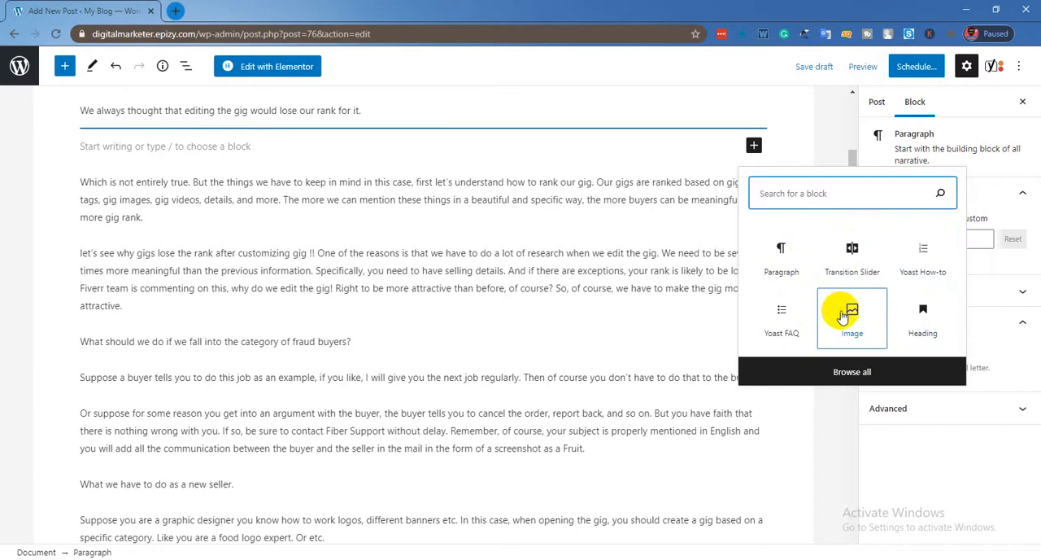
click(852, 324)
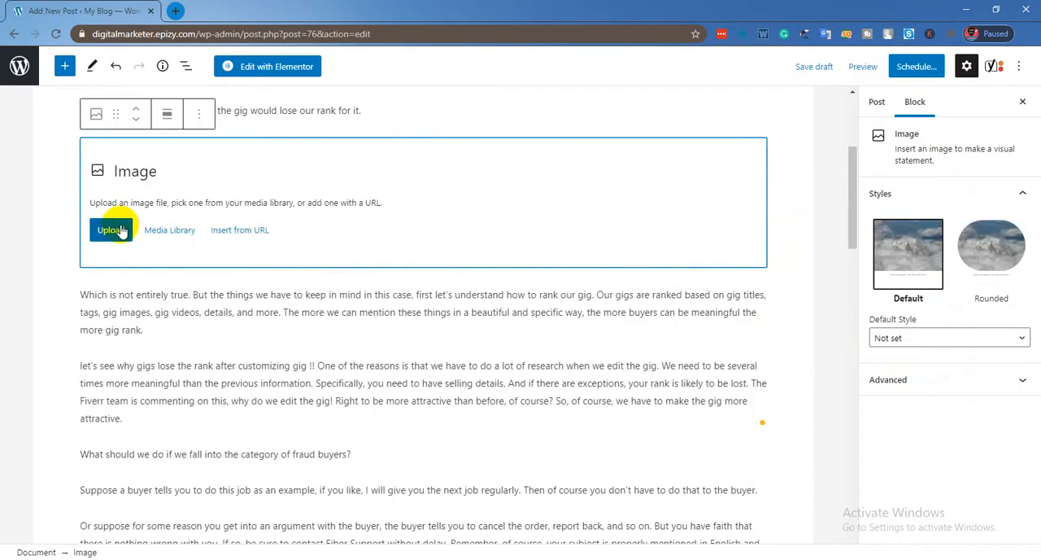
Upload the image "amazon gig pic 2.PNG555" from the seo pro pic folder to the media library for the Image block.
click(170, 233)
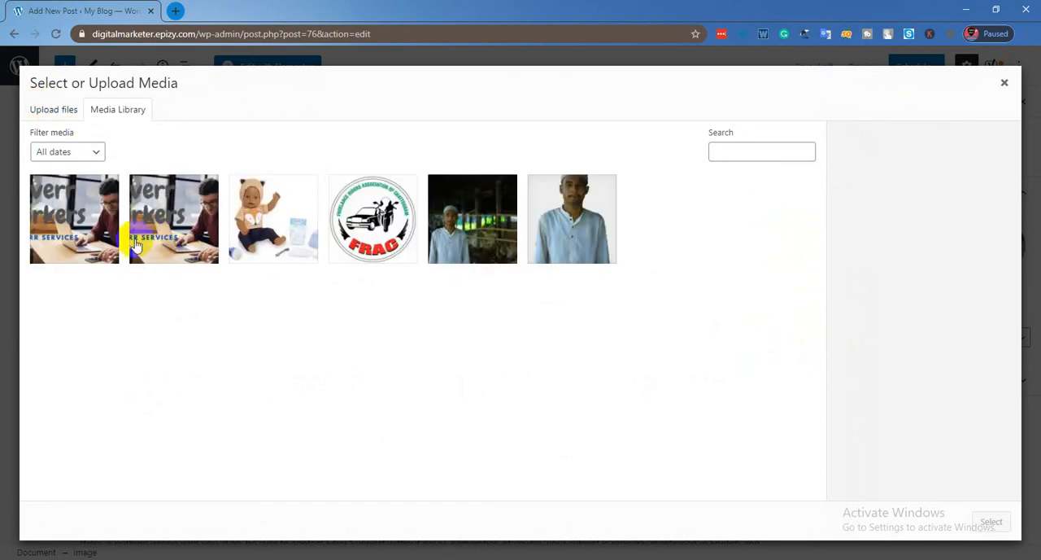
click(59, 116)
click(529, 303)
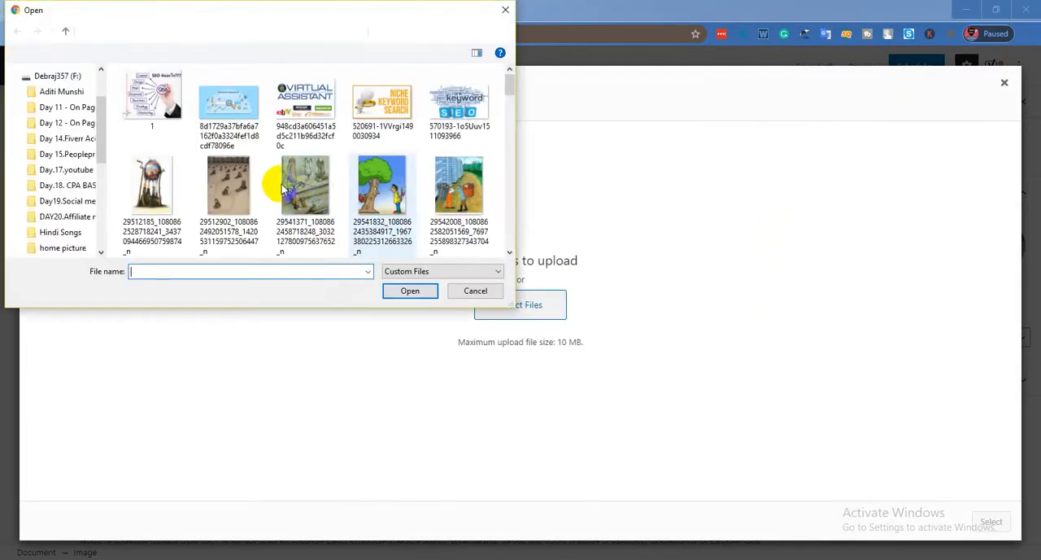
scroll(327, 187, down, 2)
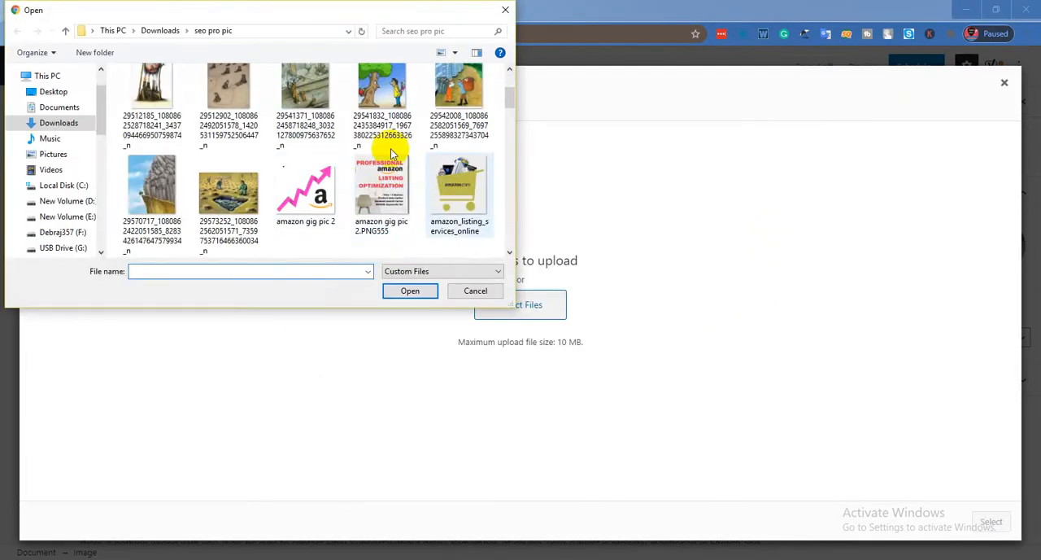
double_click(380, 191)
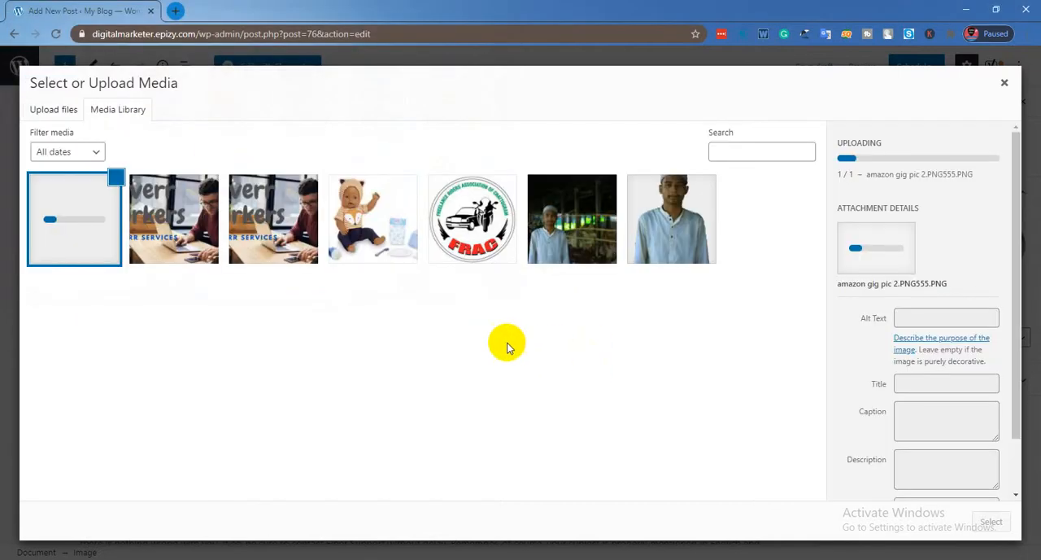
Set the uploaded image's alt text to "fiverr freelancing" and insert the image into the post.
click(907, 339)
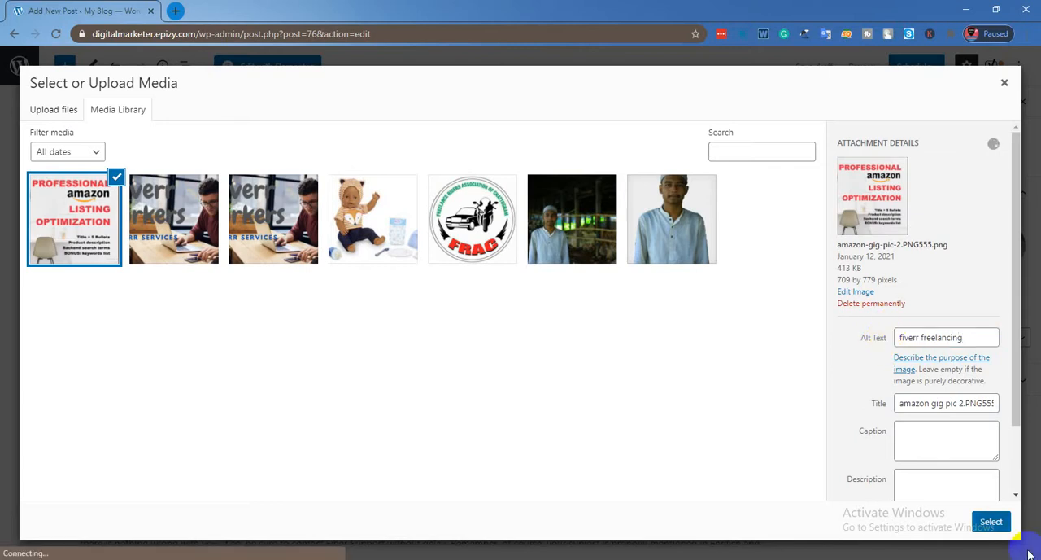
click(993, 522)
scroll(434, 293, up, 7)
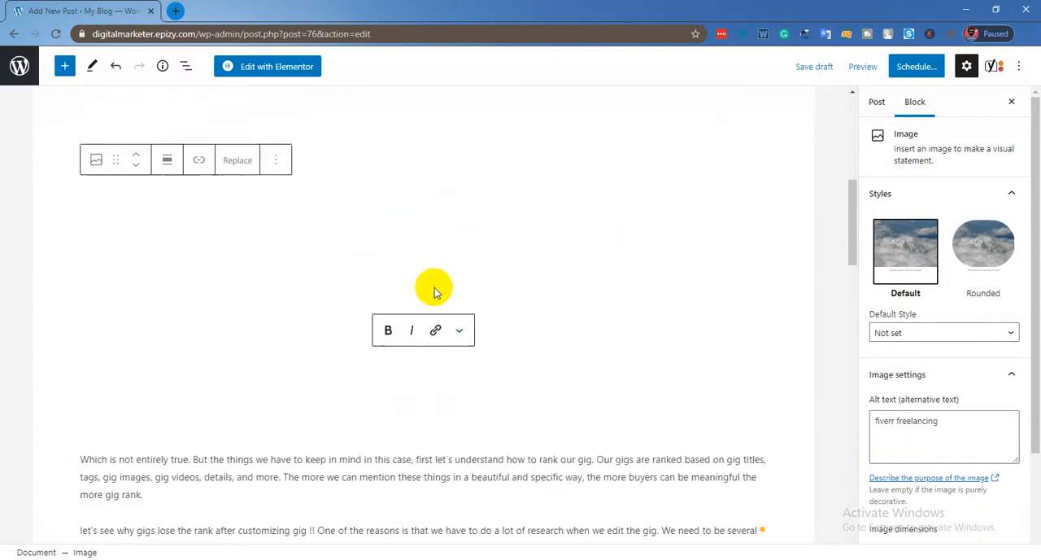
scroll(430, 292, down, 2)
scroll(423, 281, up, 3)
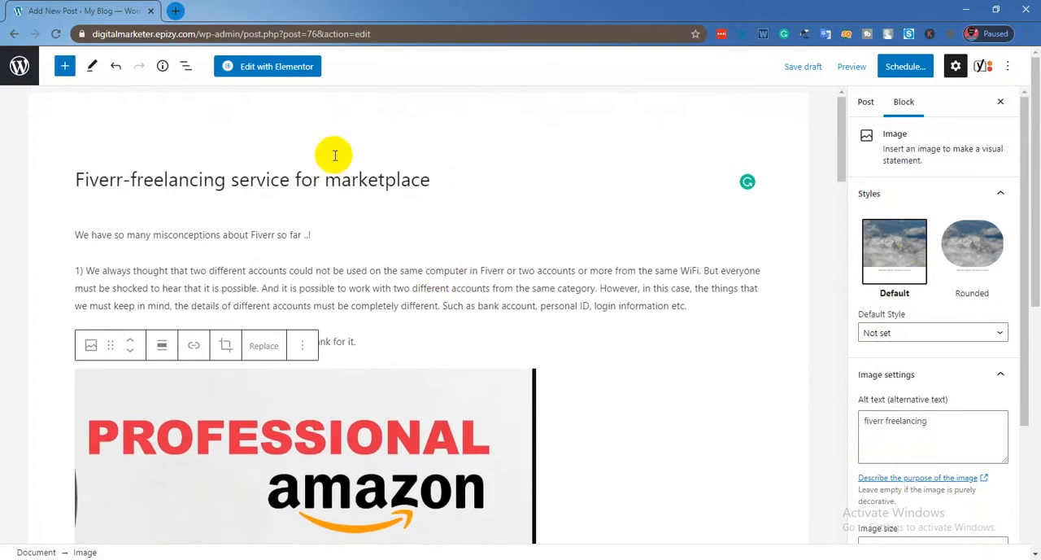
Open the post's Yoast SEO settings and set the focus keyphrase to "fiverr freelancing".
click(433, 179)
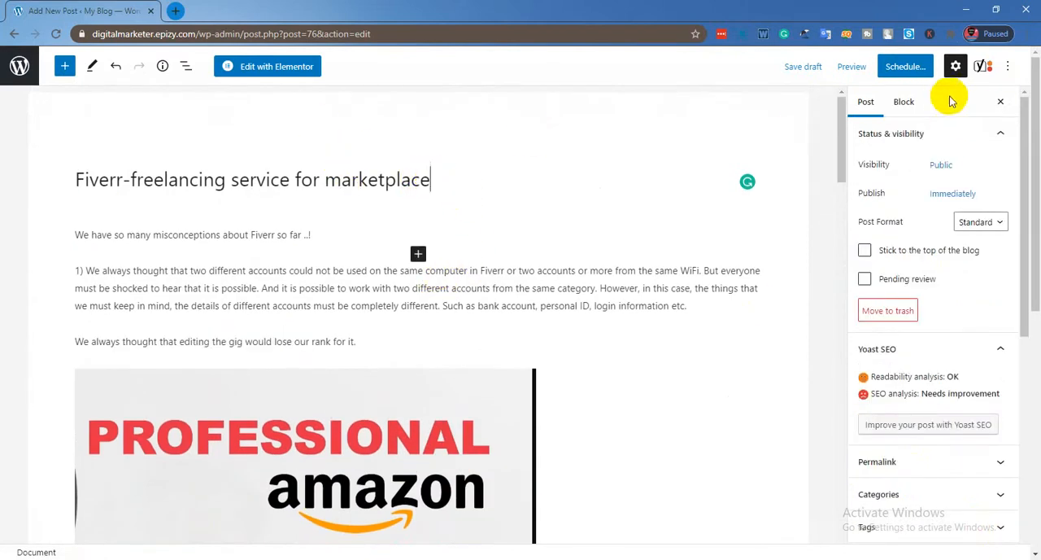
click(984, 66)
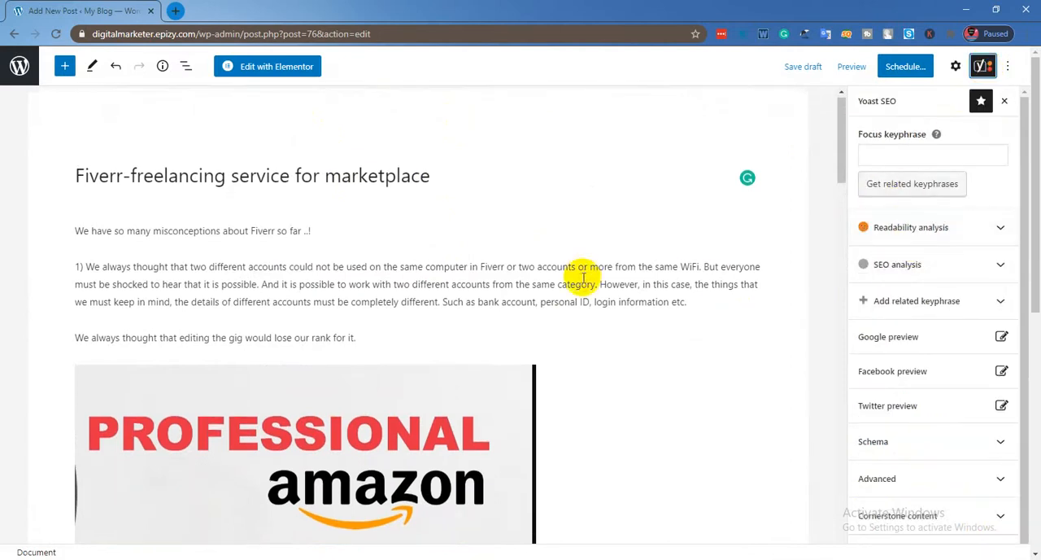
scroll(578, 272, down, 1)
click(895, 155)
scroll(769, 211, up, 1)
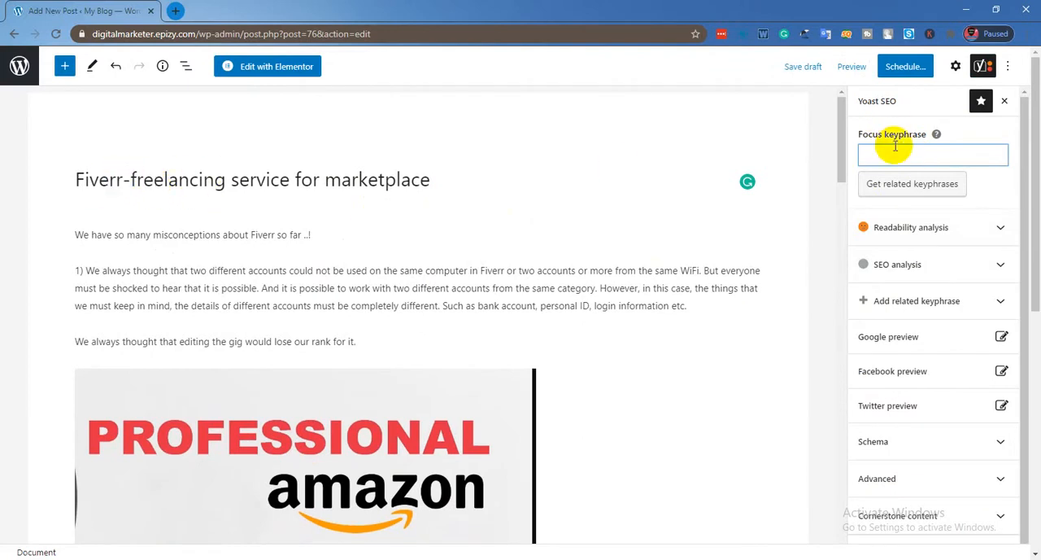
text(fiverr freelancing)
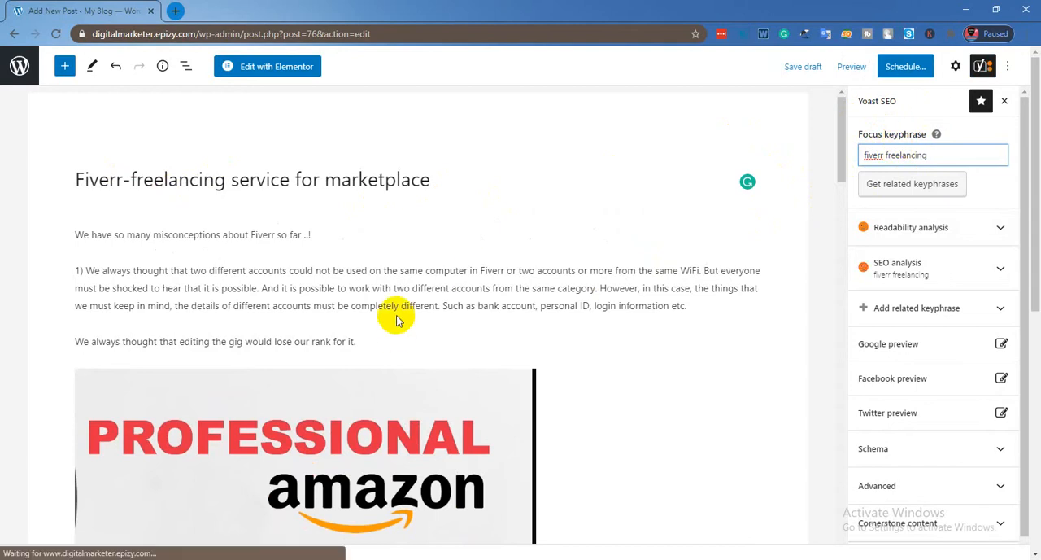
Review the Yoast SEO section below the article, including the Google preview, SEO title, slug and meta description fields.
scroll(399, 319, down, 5)
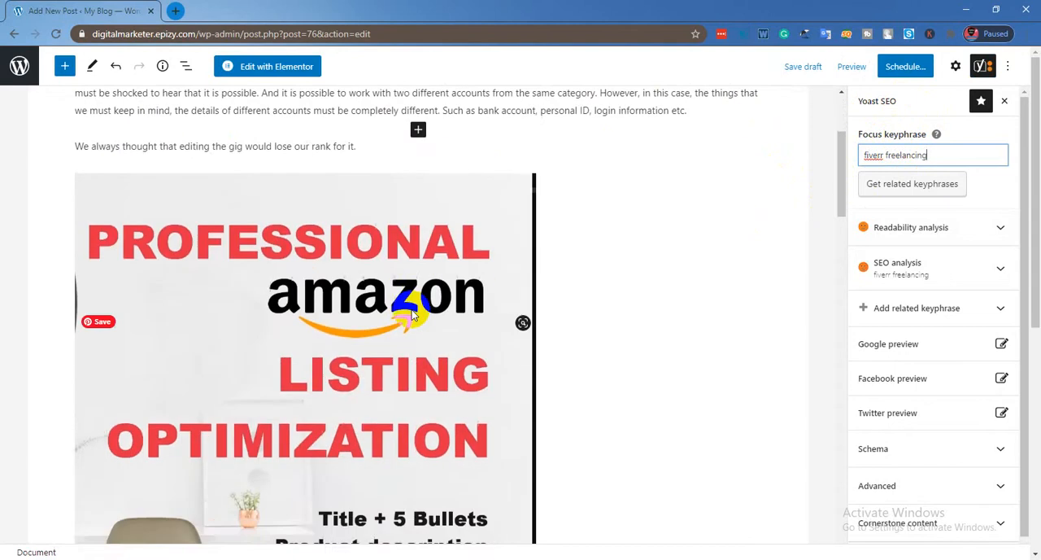
scroll(411, 315, down, 15)
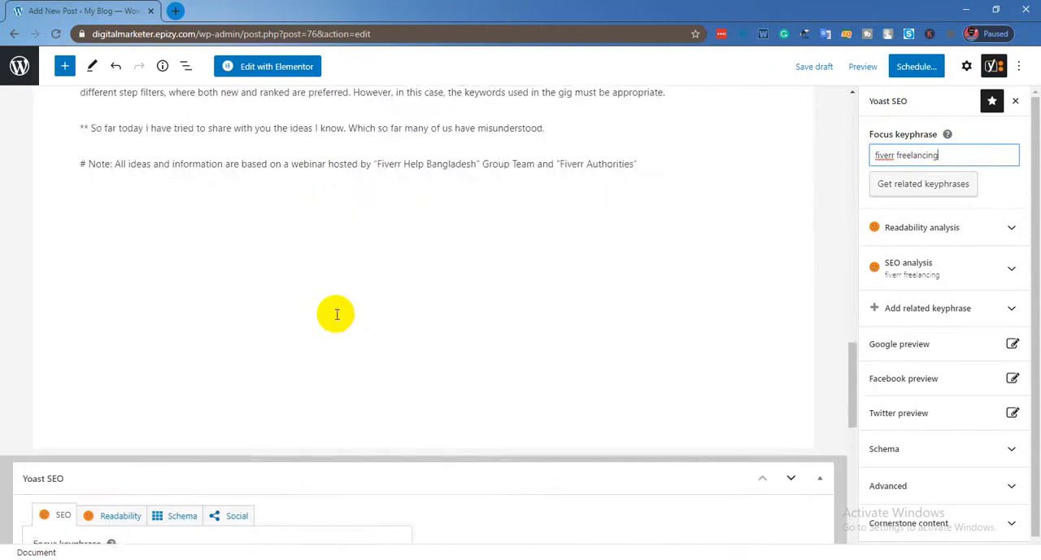
scroll(121, 341, down, 3)
scroll(51, 314, up, 4)
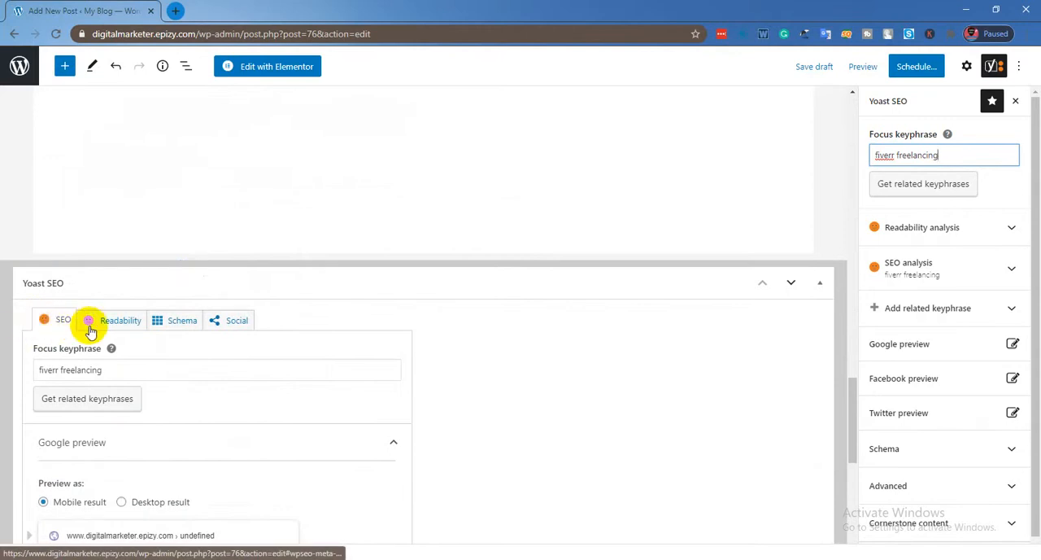
scroll(49, 329, down, 1)
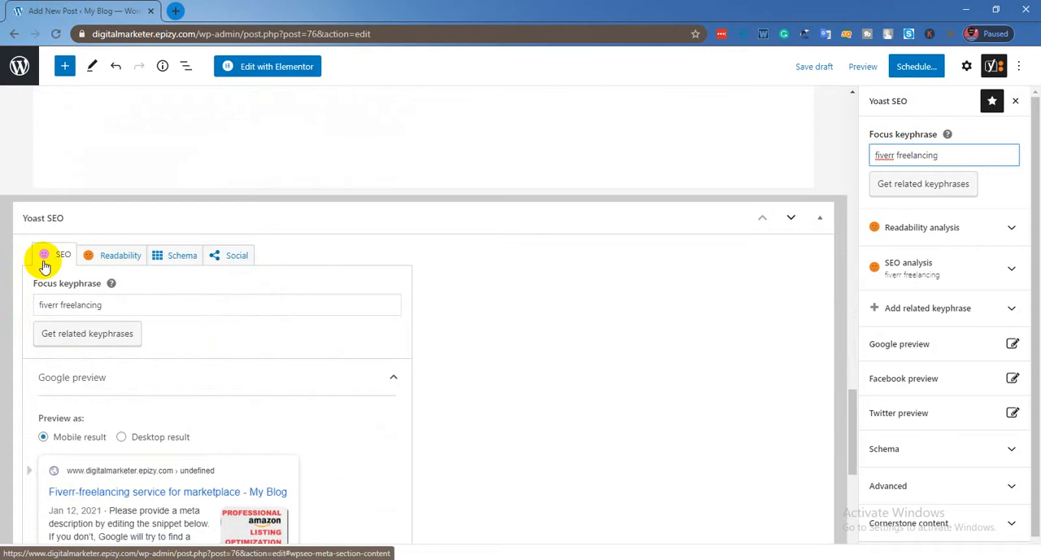
scroll(44, 265, down, 4)
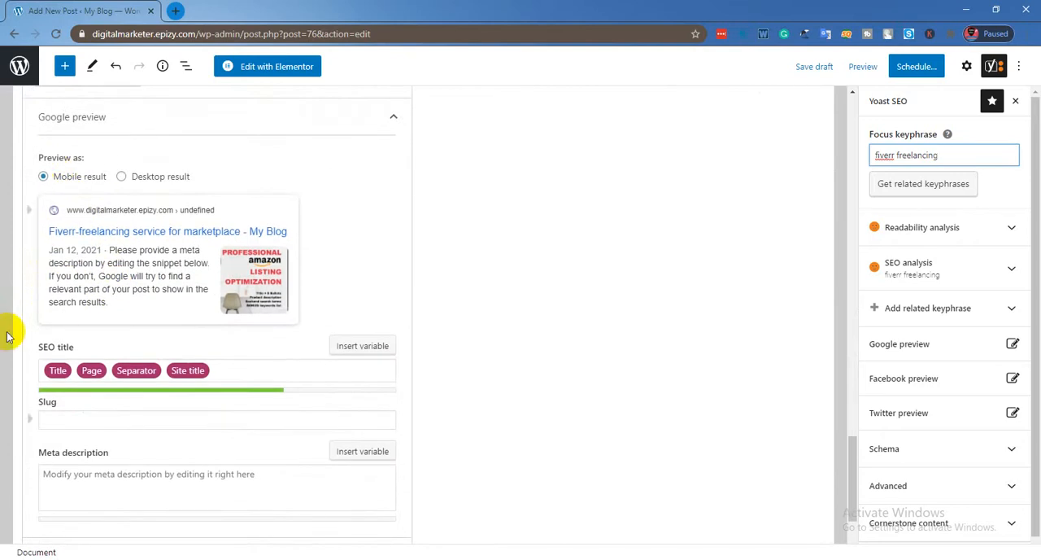
scroll(70, 279, down, 2)
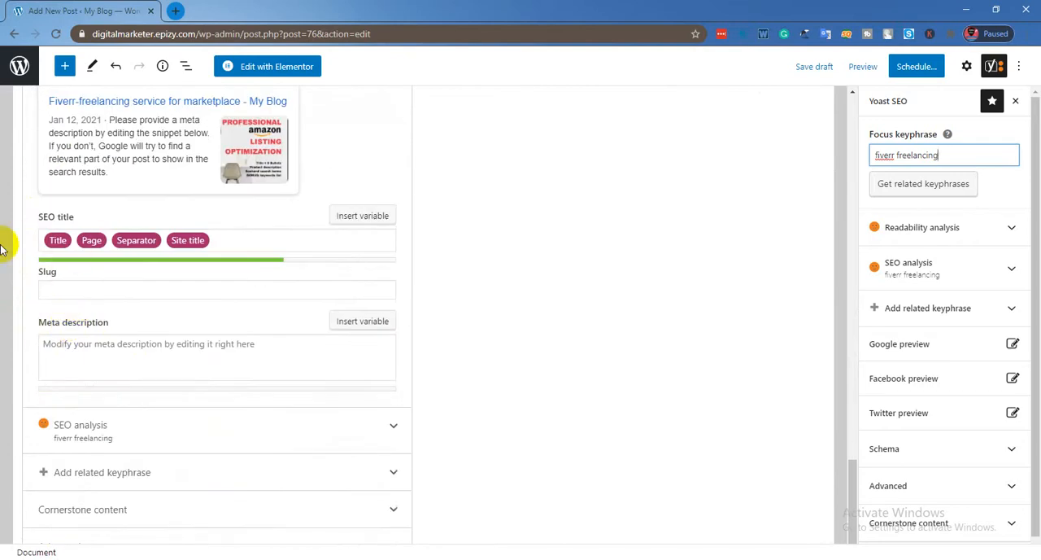
click(223, 238)
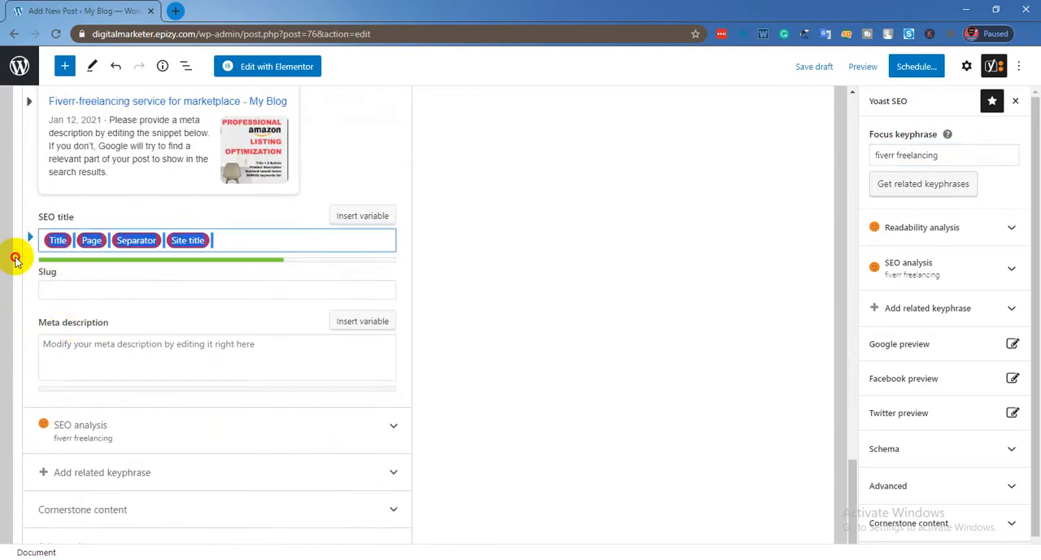
scroll(186, 269, up, 10)
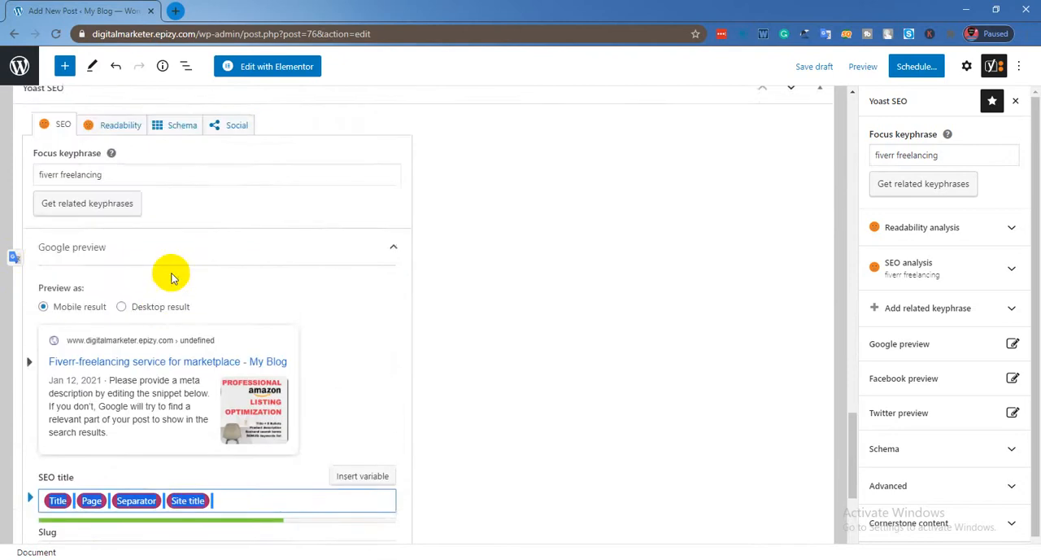
scroll(187, 261, up, 10)
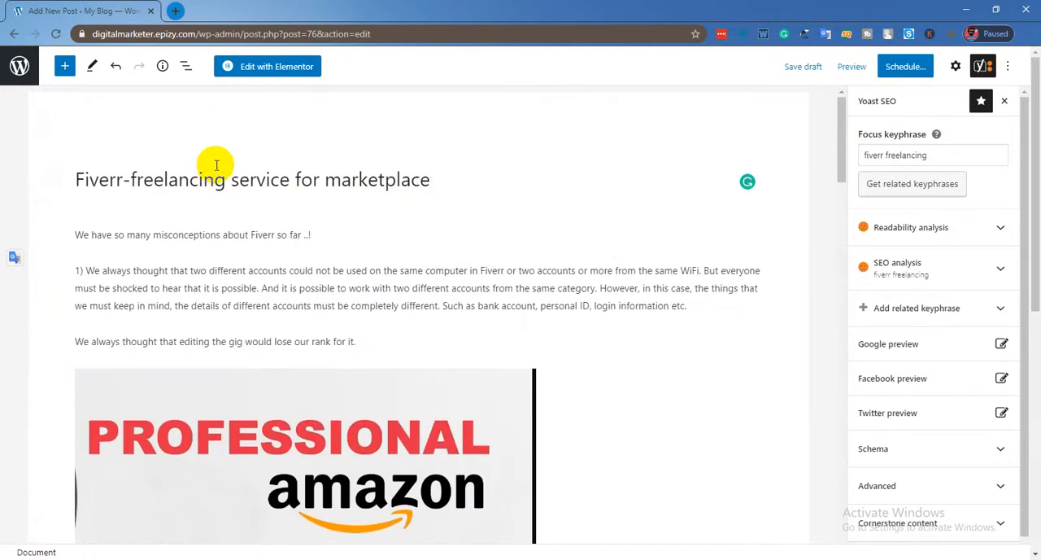
Copy the post title "Fiverr-freelancing service for marketplace" and paste it over the default variables in the SEO title.
drag(429, 180, 75, 181)
right_click(139, 184)
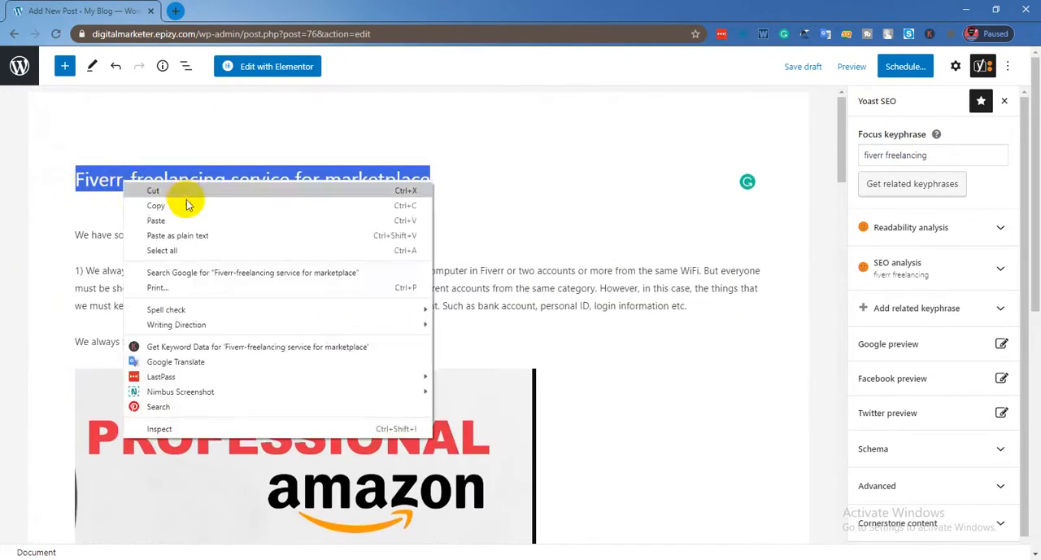
click(174, 203)
scroll(193, 273, down, 6)
scroll(194, 273, down, 15)
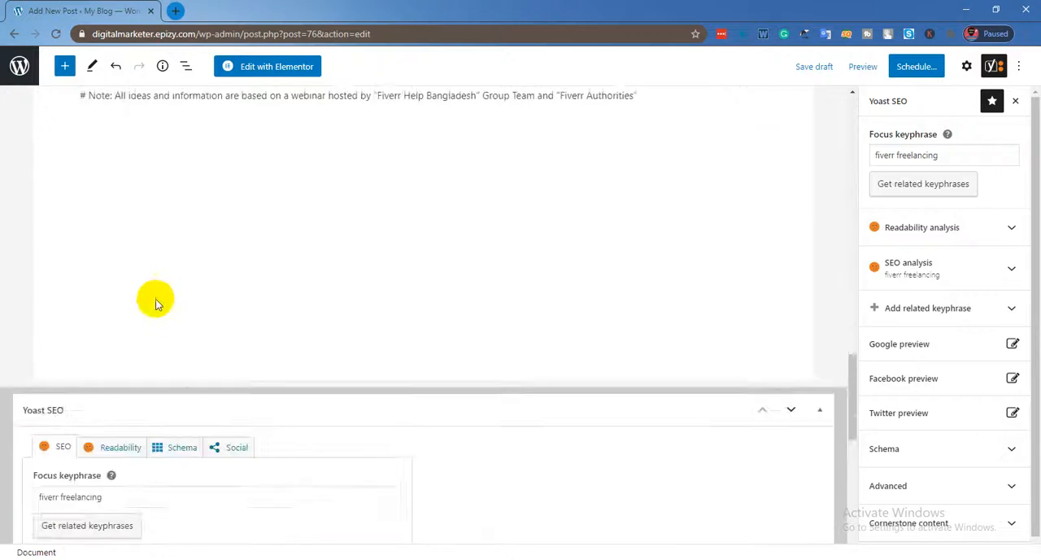
scroll(117, 298, up, 3)
scroll(81, 304, down, 4)
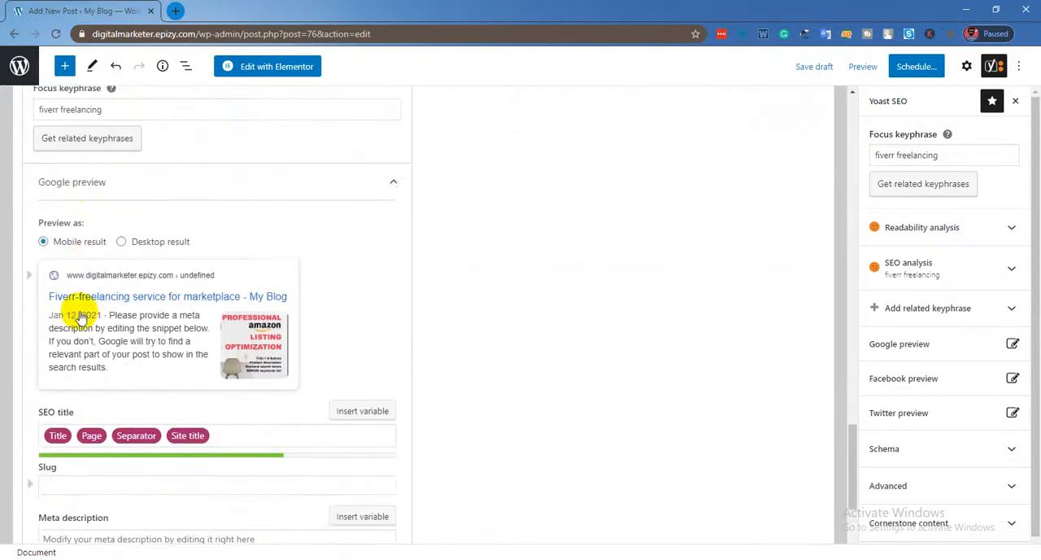
drag(228, 303, 37, 305)
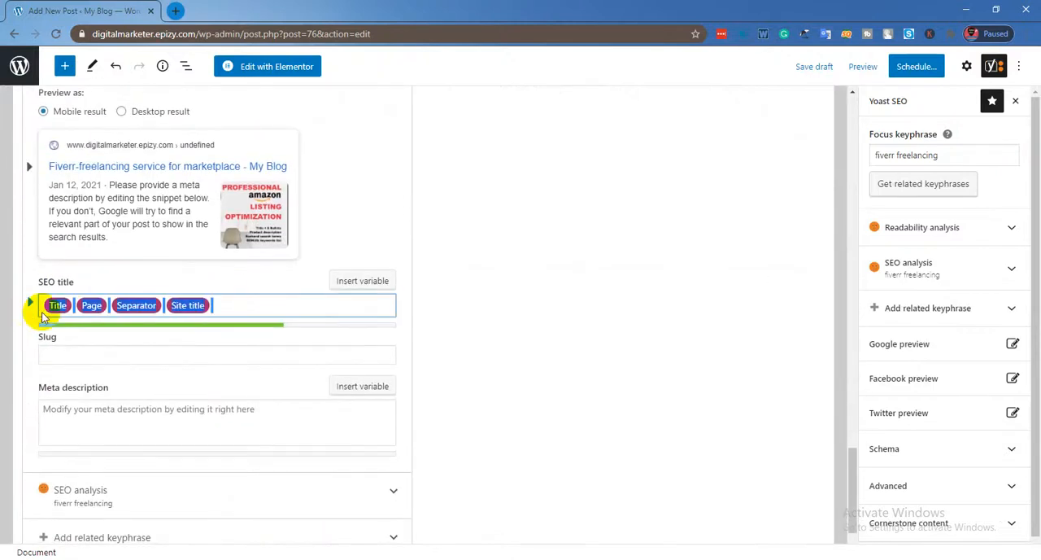
right_click(93, 304)
click(149, 342)
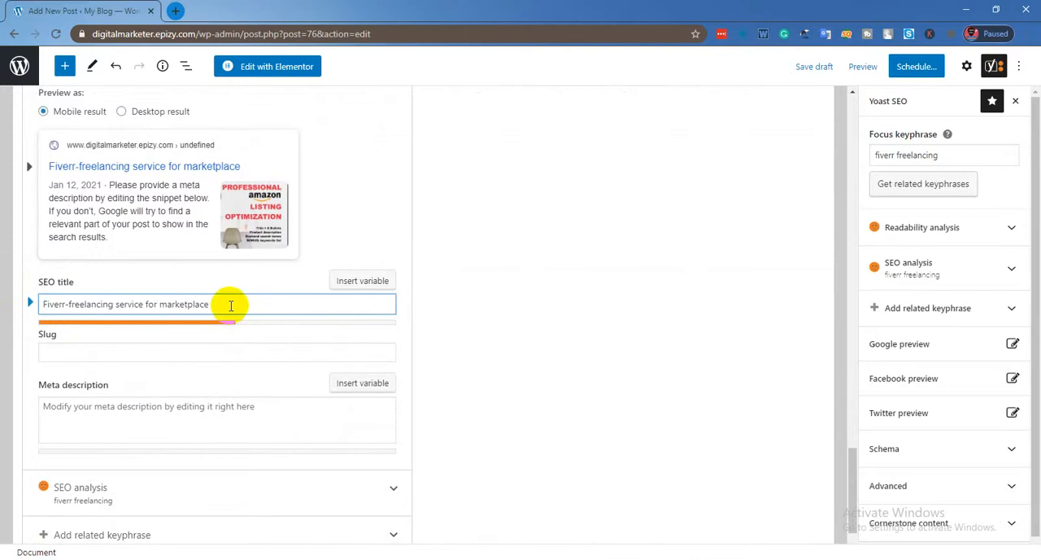
Add the Separator variable and the text "Digital Marketer" to the end of the SEO title.
click(360, 282)
click(270, 392)
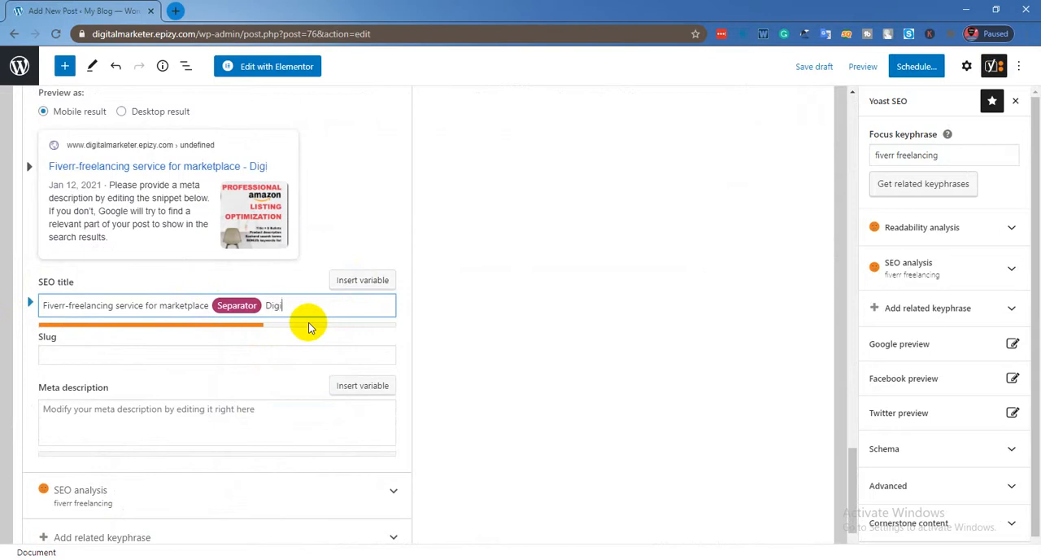
text(Digital MA)
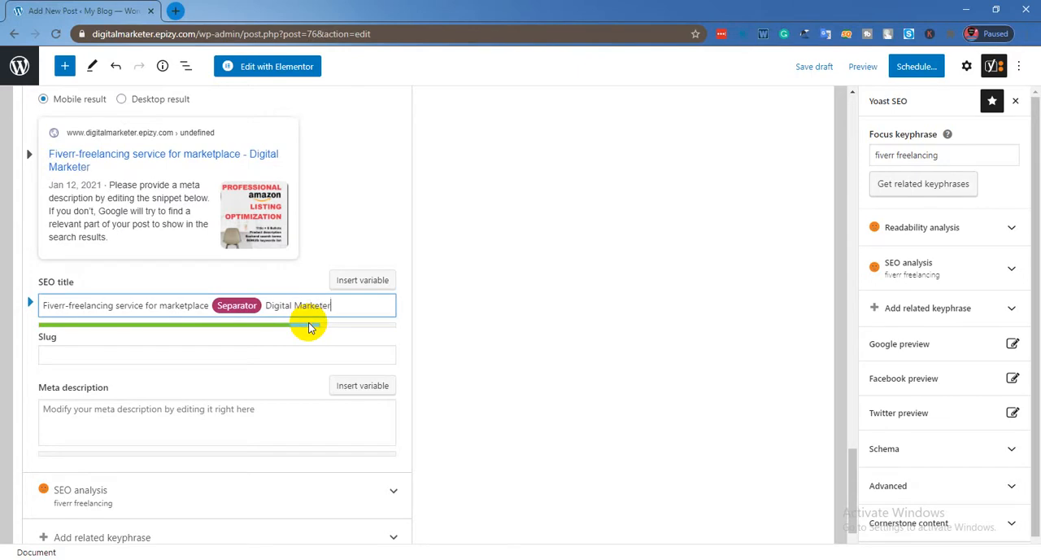
Copy "Fiverr-freelancing" from the post title and paste it as the slug in the Yoast SEO section.
click(128, 355)
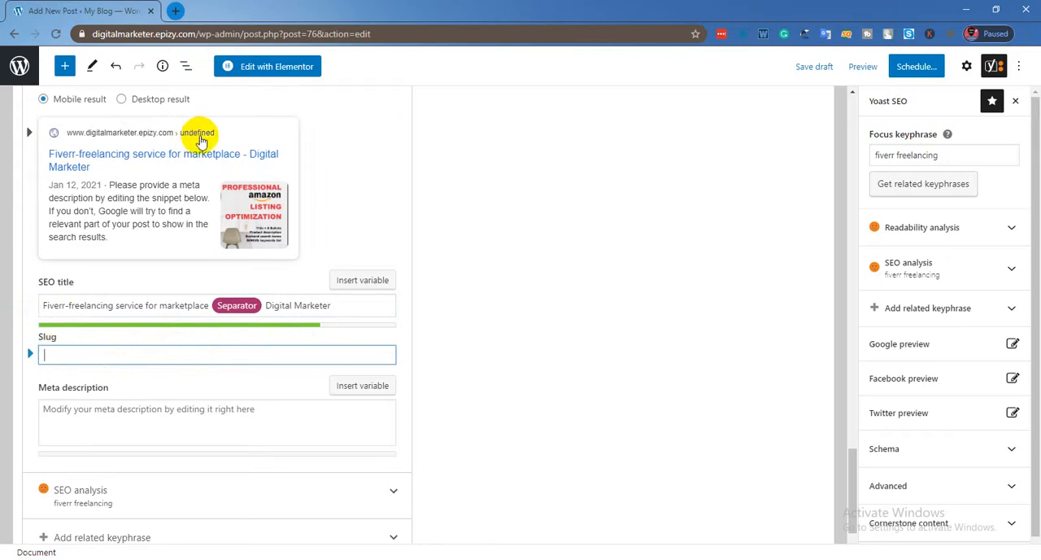
click(77, 365)
scroll(255, 360, up, 15)
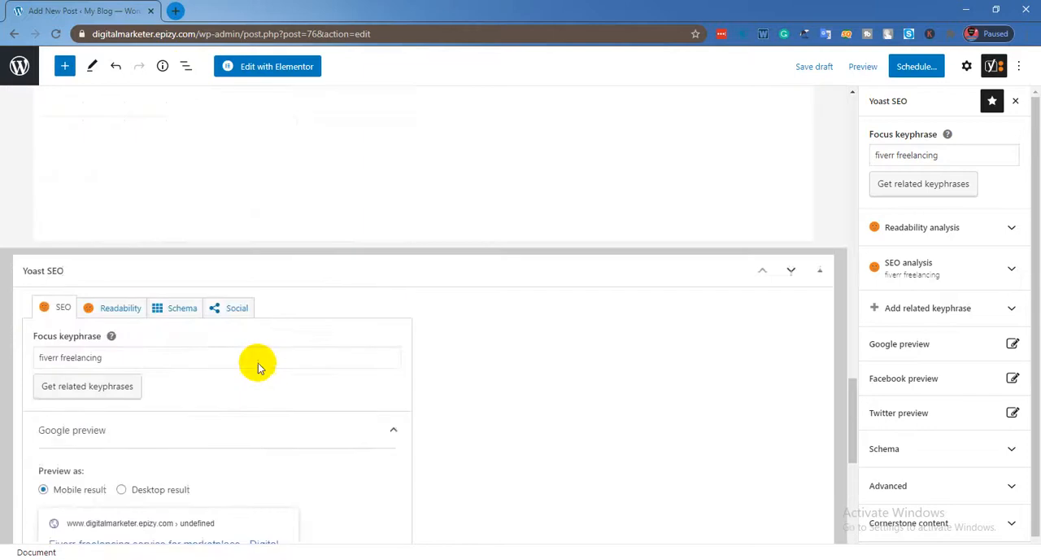
scroll(269, 369, up, 5)
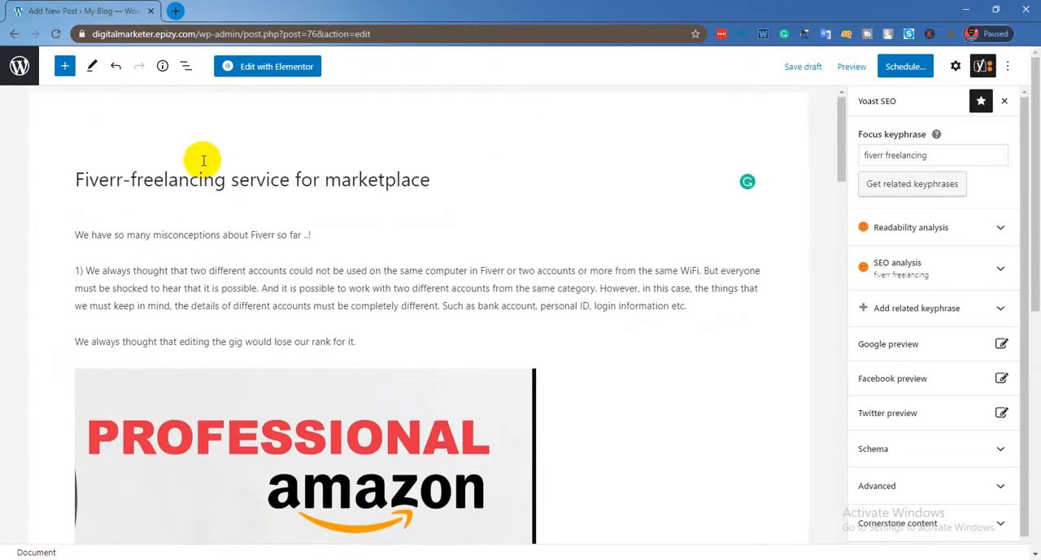
drag(221, 179, 79, 180)
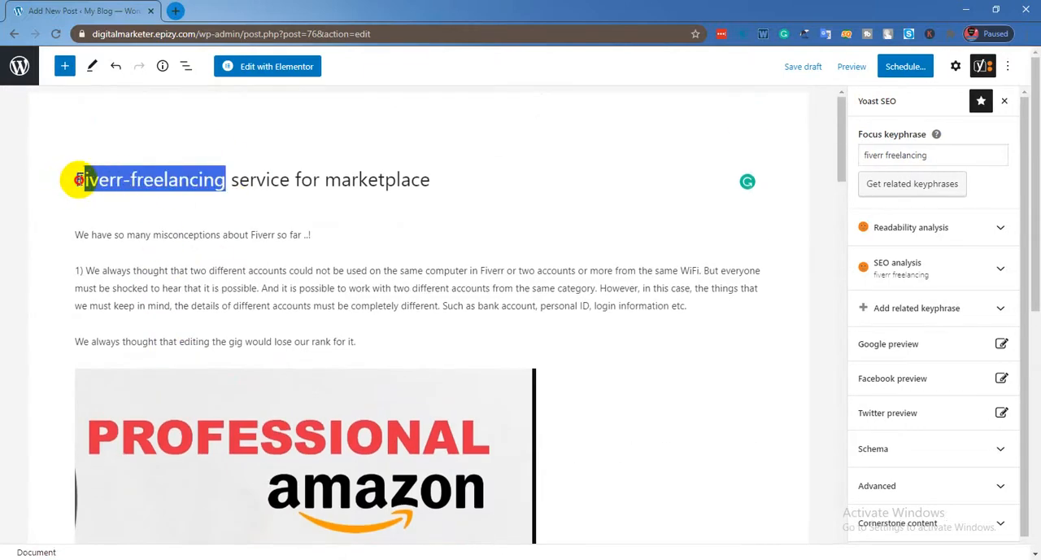
right_click(135, 183)
click(140, 201)
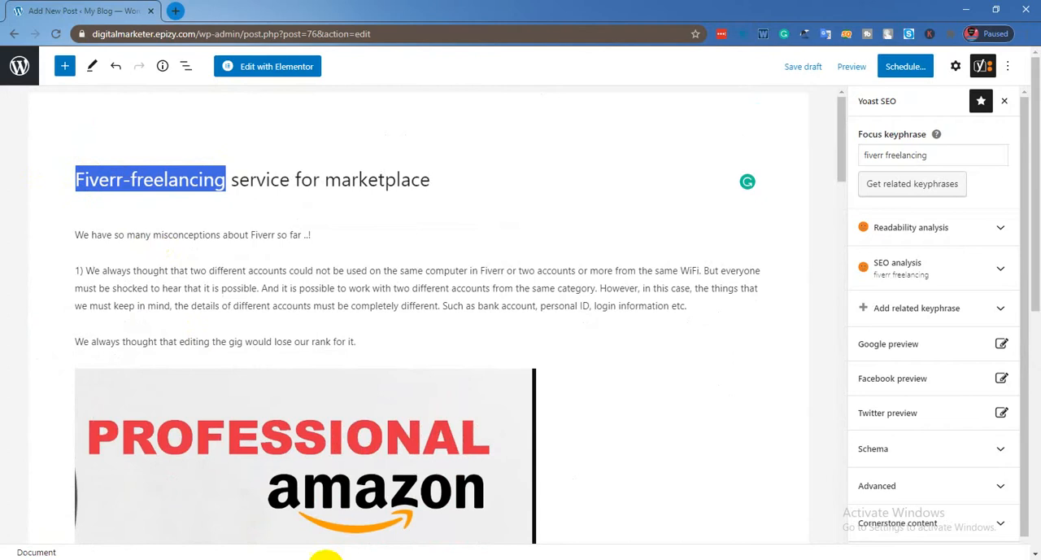
scroll(277, 545, down, 3)
scroll(277, 537, down, 10)
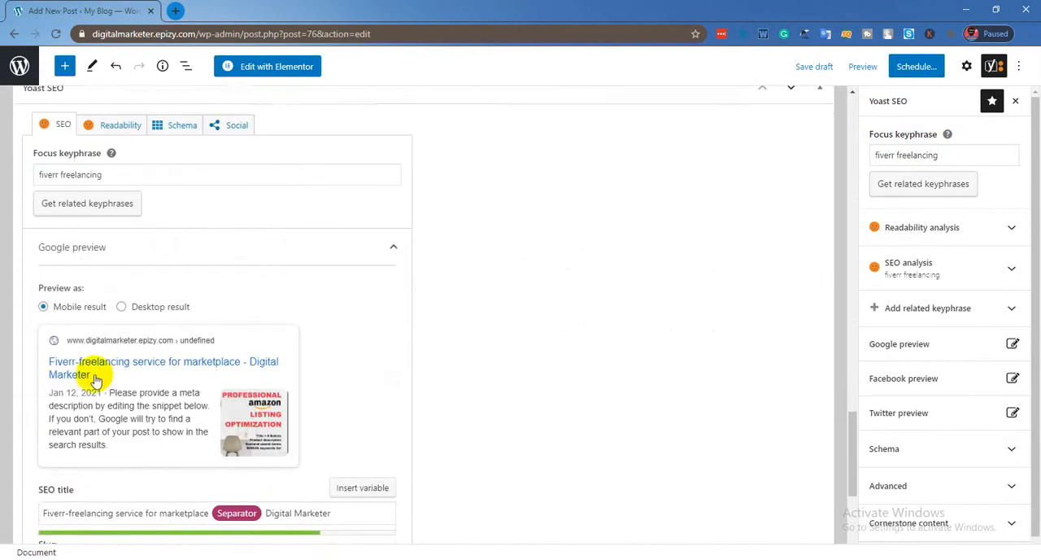
scroll(81, 371, down, 3)
right_click(48, 304)
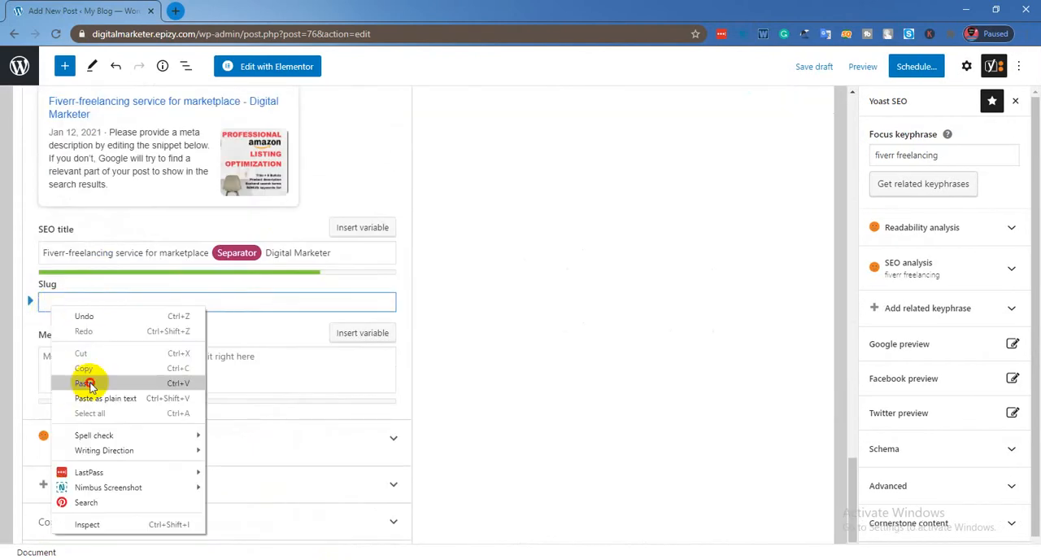
click(86, 383)
scroll(95, 333, down, 1)
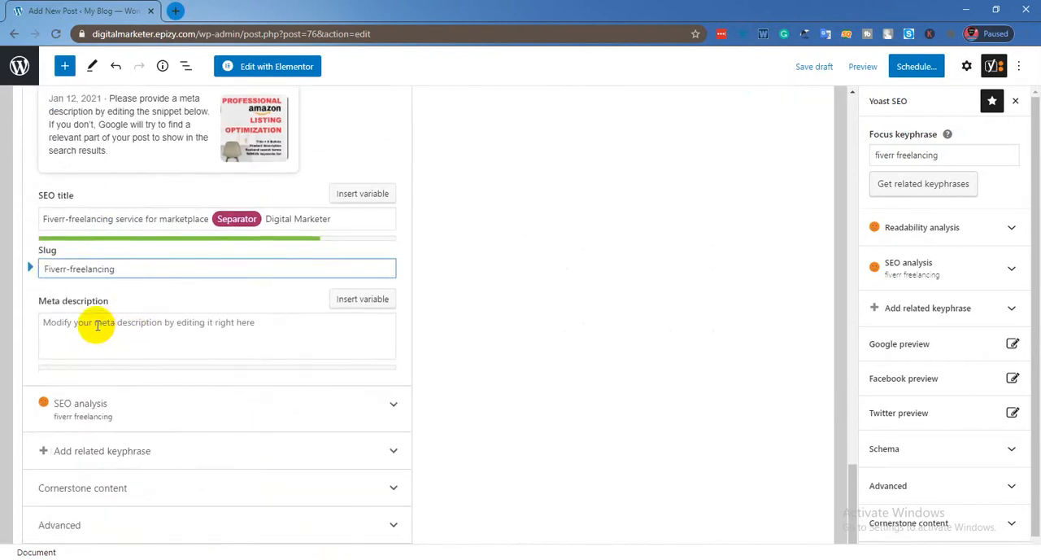
Copy the article paragraph starting "1) We always thought that two different accounts" and paste it as the meta description.
click(71, 326)
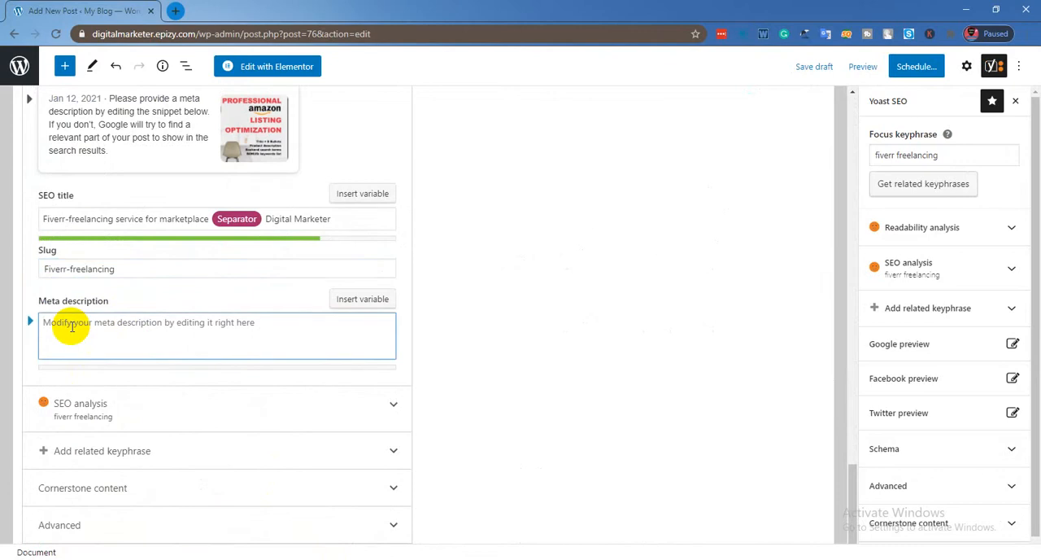
scroll(71, 326, up, 15)
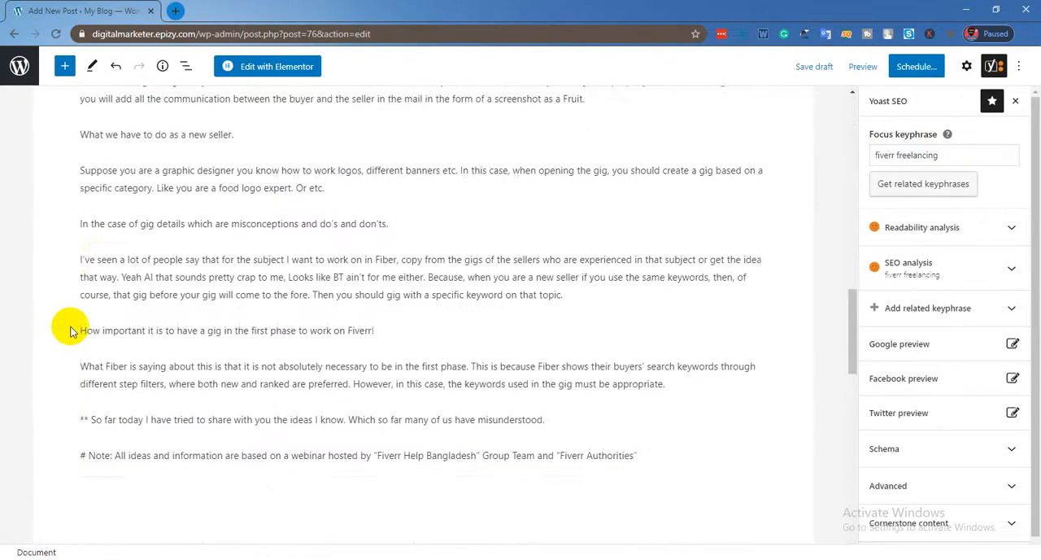
scroll(71, 329, up, 15)
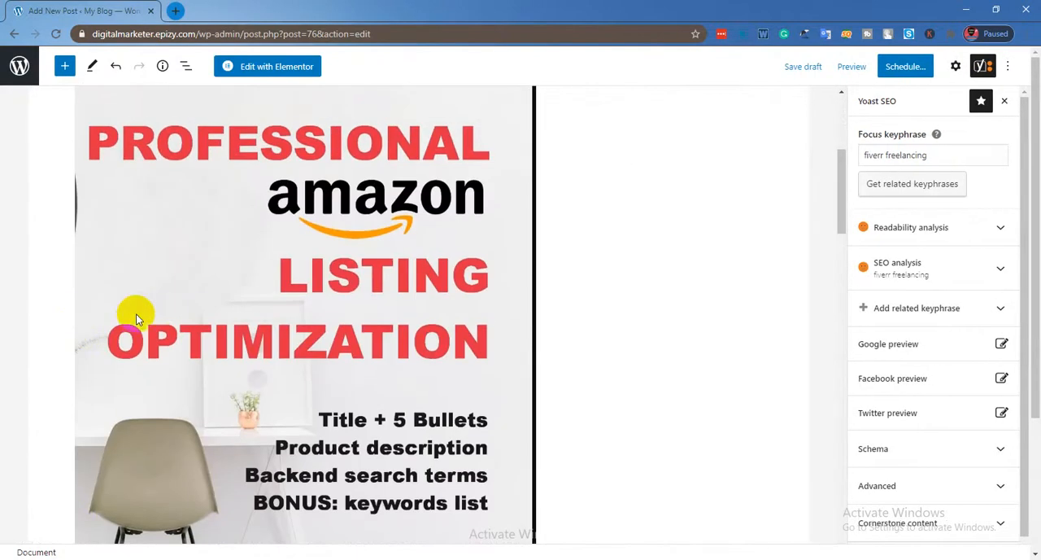
scroll(142, 313, up, 5)
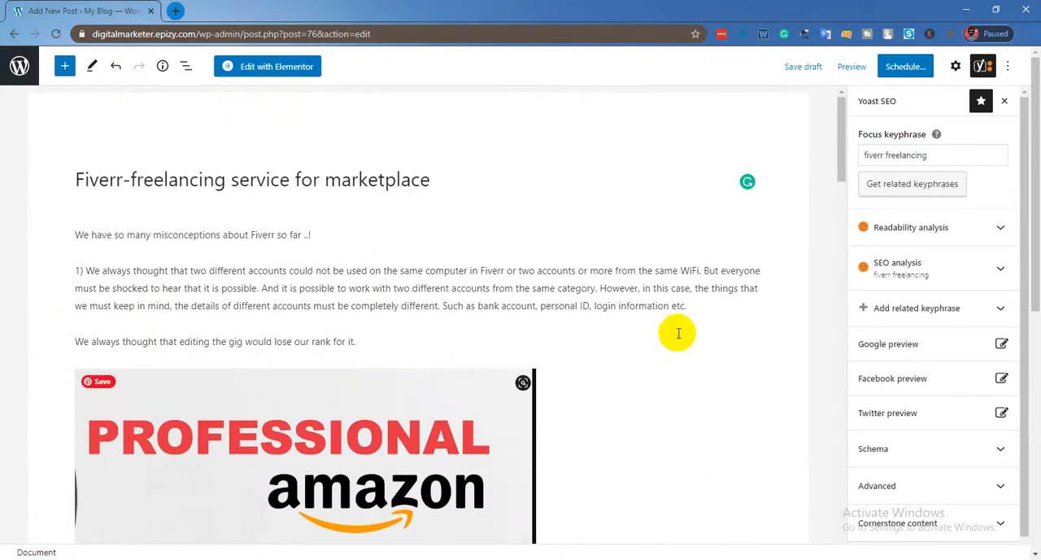
drag(692, 306, 43, 270)
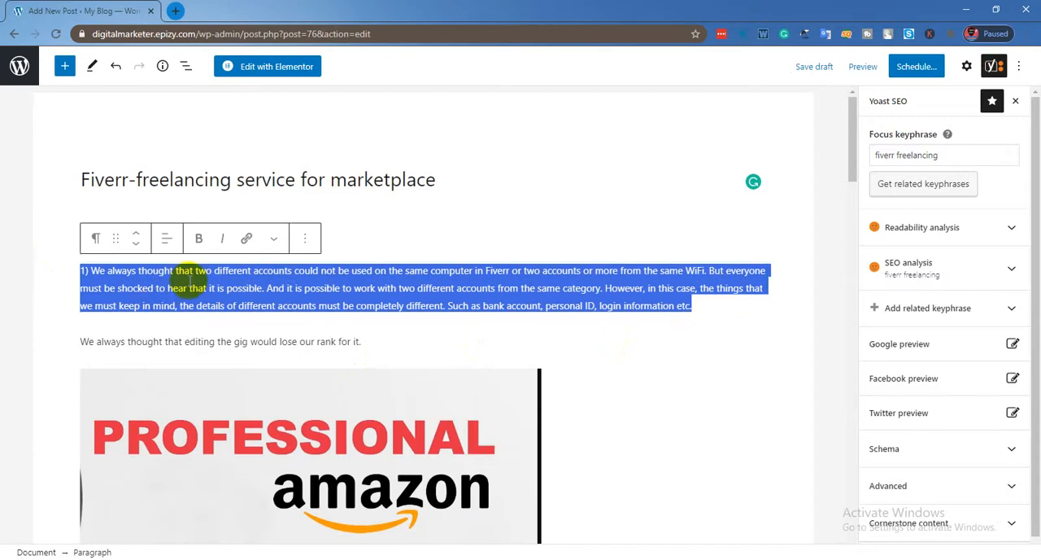
right_click(189, 282)
click(265, 305)
scroll(261, 435, down, 20)
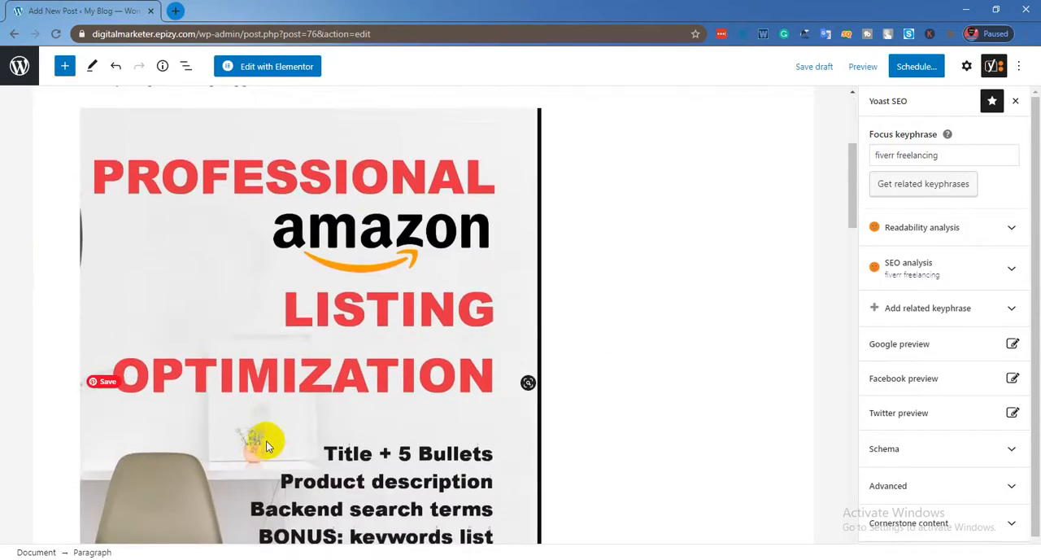
scroll(193, 421, down, 10)
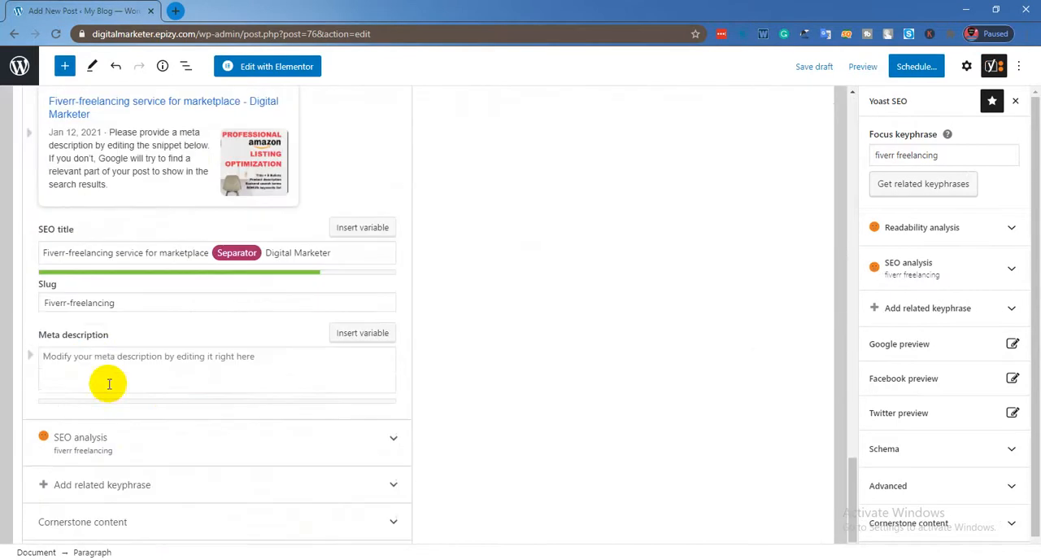
right_click(96, 358)
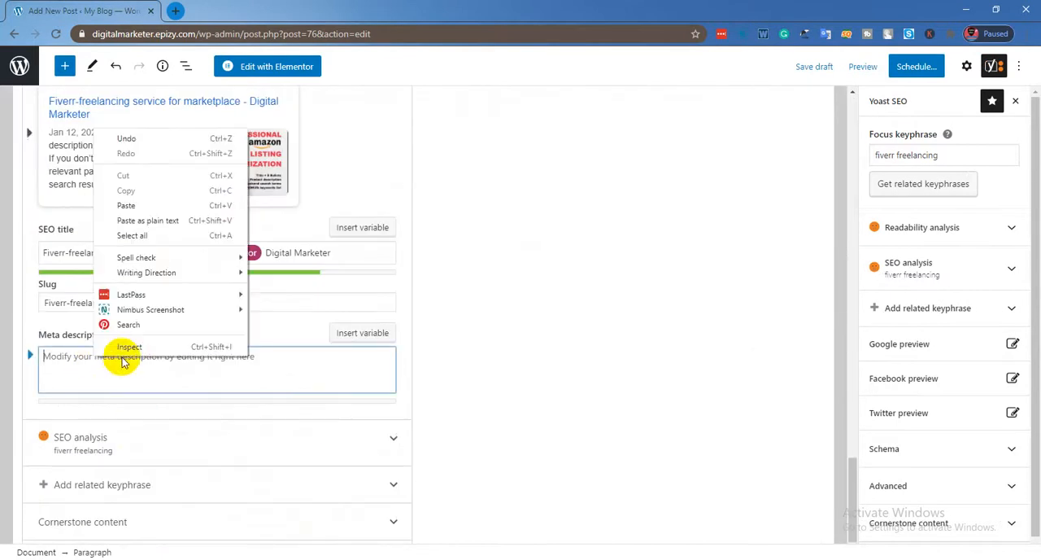
click(147, 206)
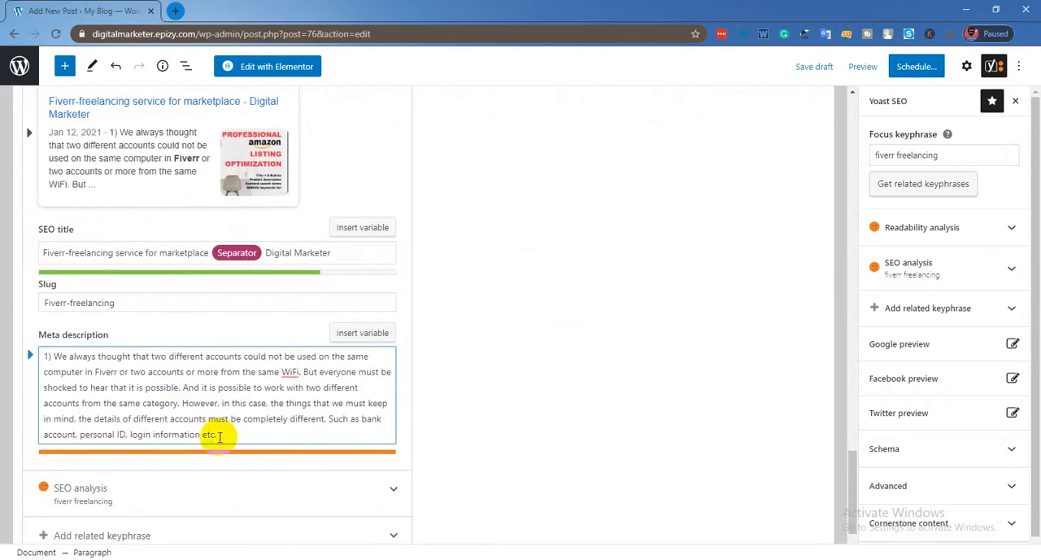
Expand the SEO analysis below the meta description and review its problems, improvements and good results.
scroll(110, 317, down, 1)
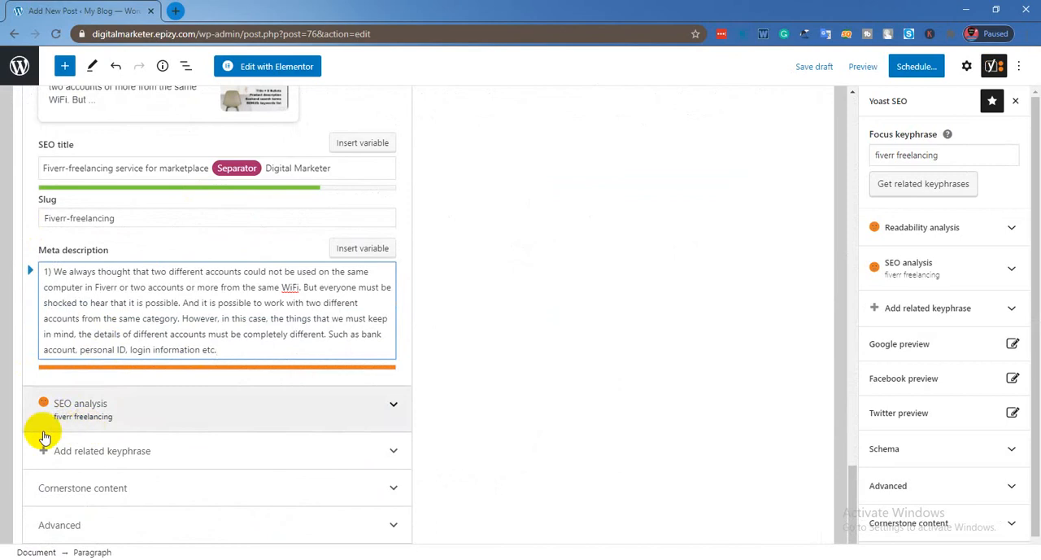
click(130, 403)
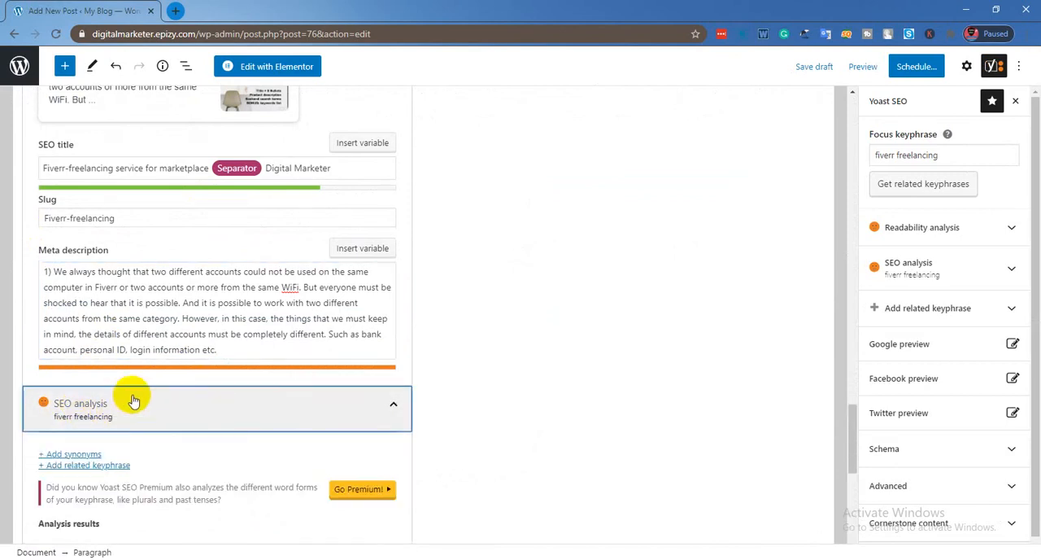
scroll(143, 383, down, 3)
scroll(105, 326, down, 2)
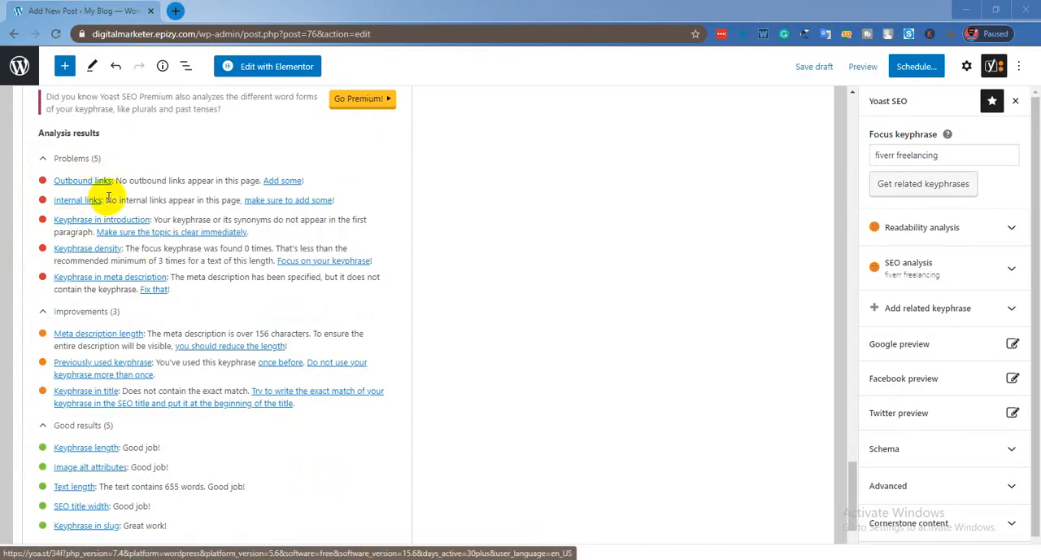
scroll(110, 182, up, 3)
scroll(110, 182, up, 8)
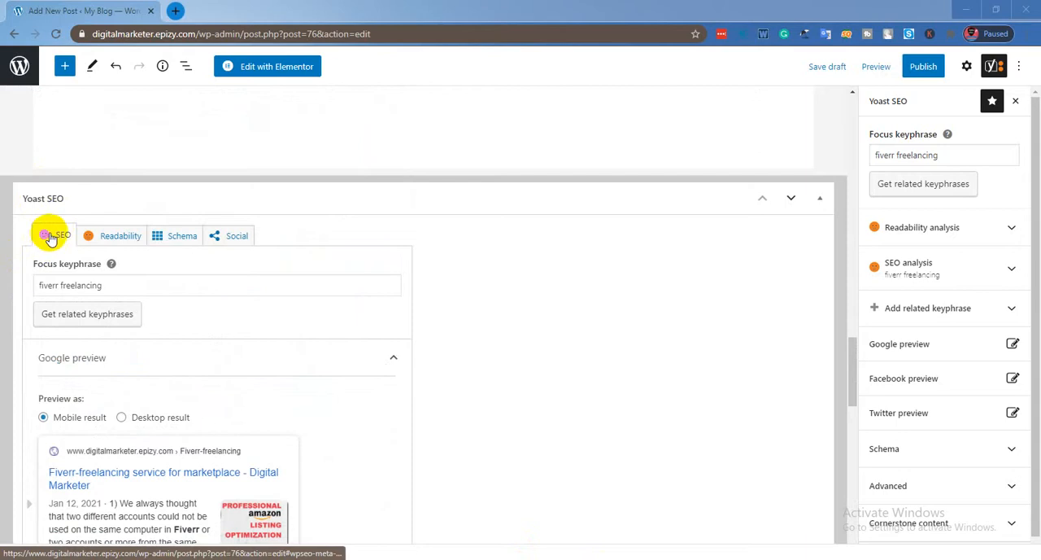
scroll(109, 221, down, 2)
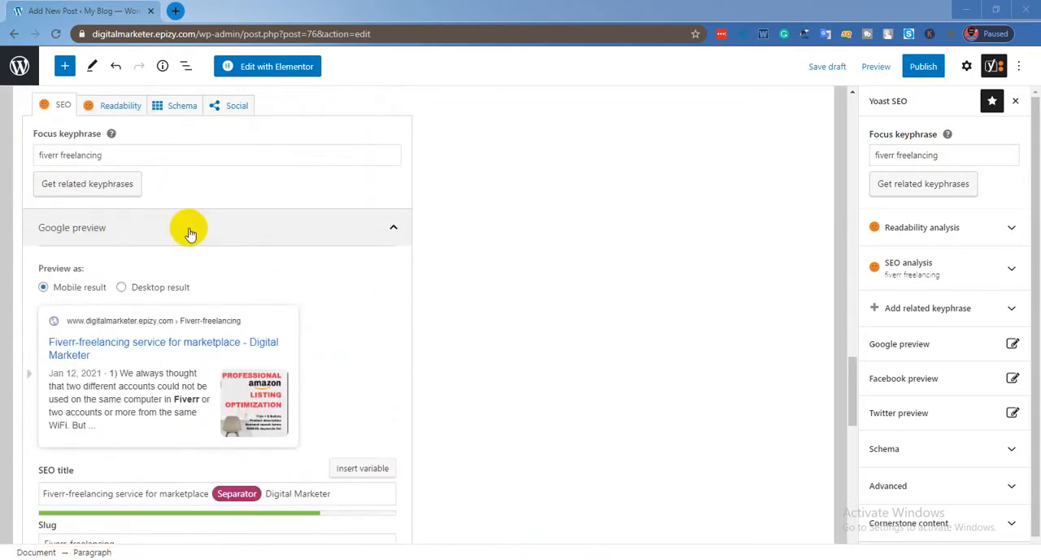
scroll(189, 234, down, 8)
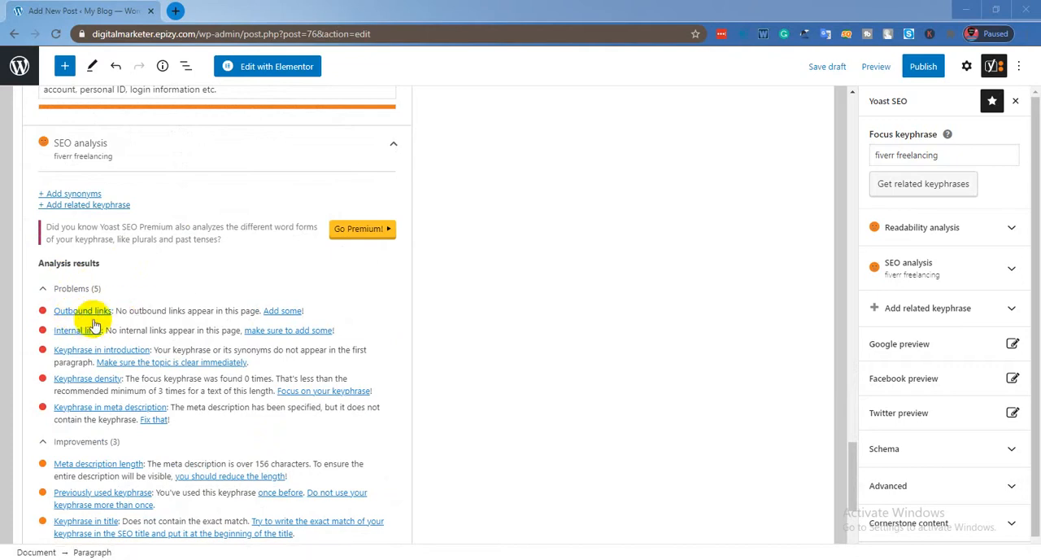
scroll(136, 309, up, 15)
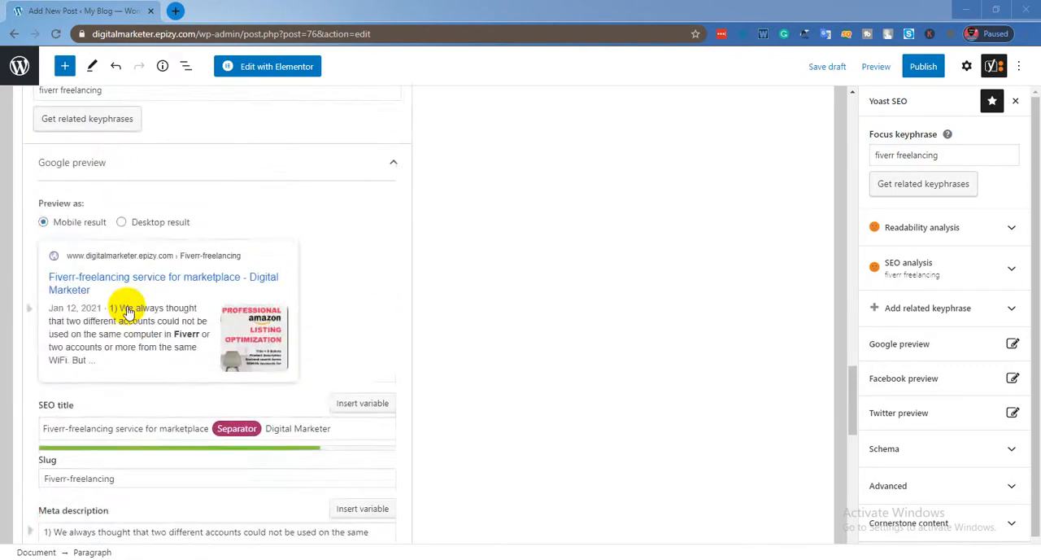
scroll(130, 305, up, 10)
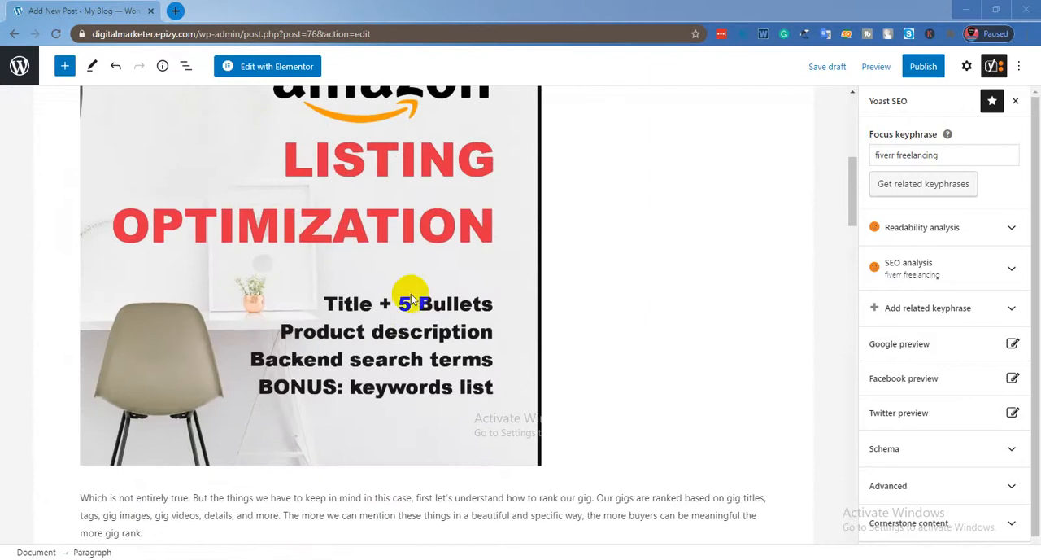
scroll(414, 272, up, 8)
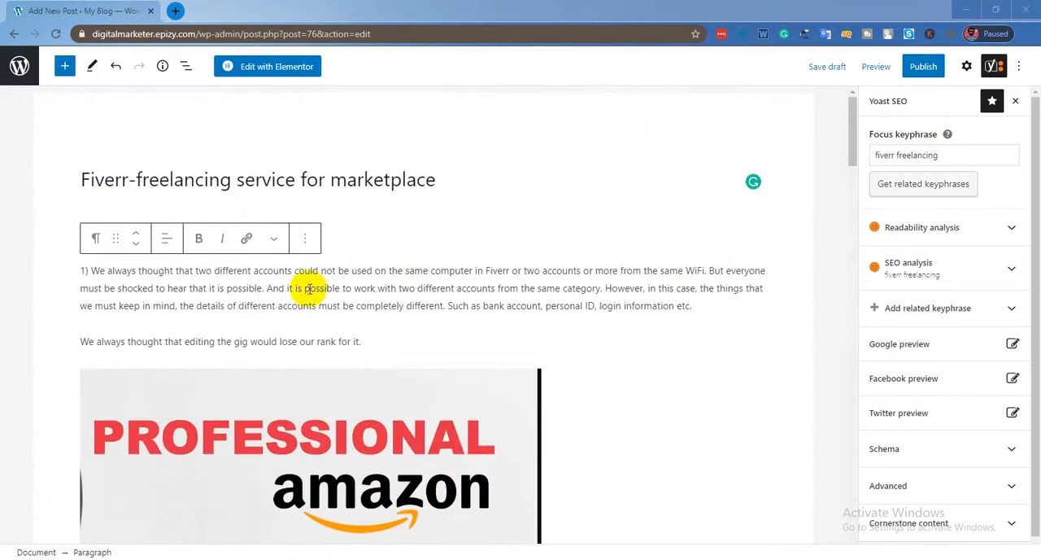
double_click(493, 270)
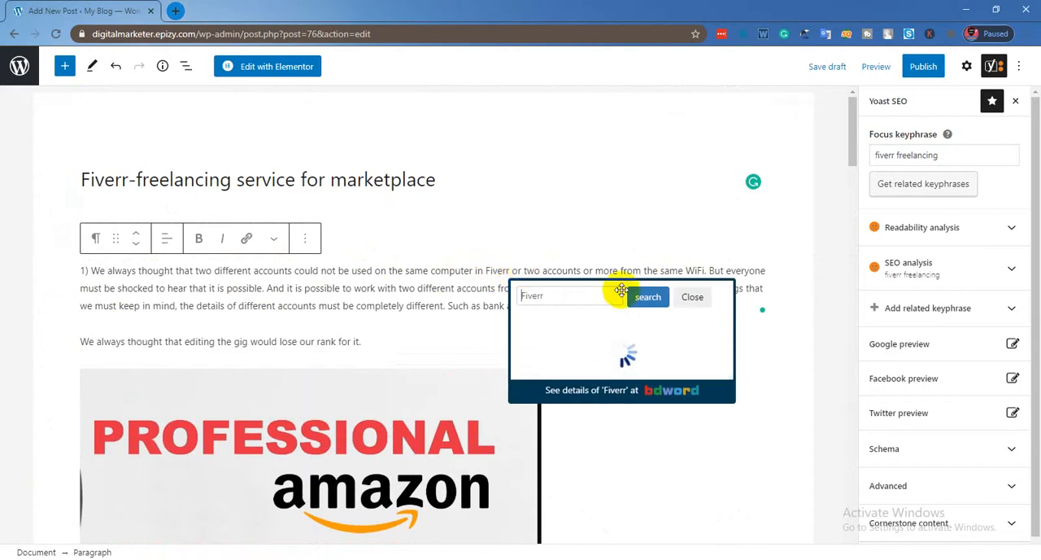
drag(506, 270, 483, 270)
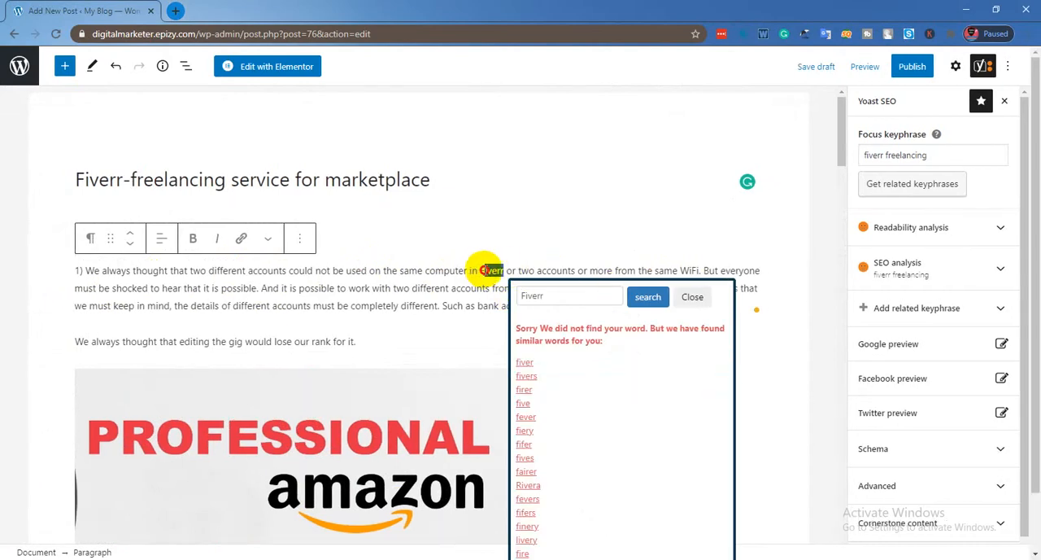
click(695, 296)
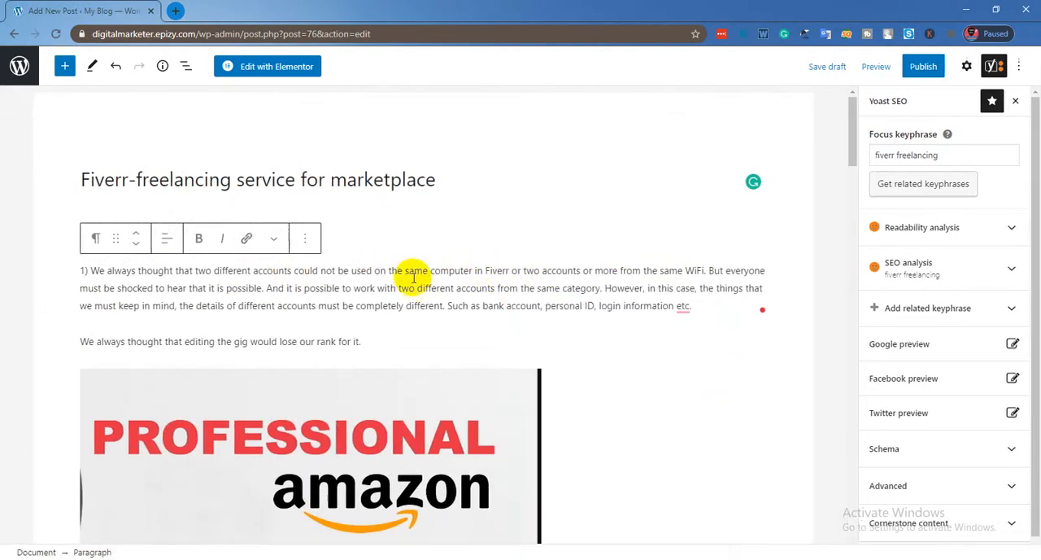
drag(491, 270, 475, 270)
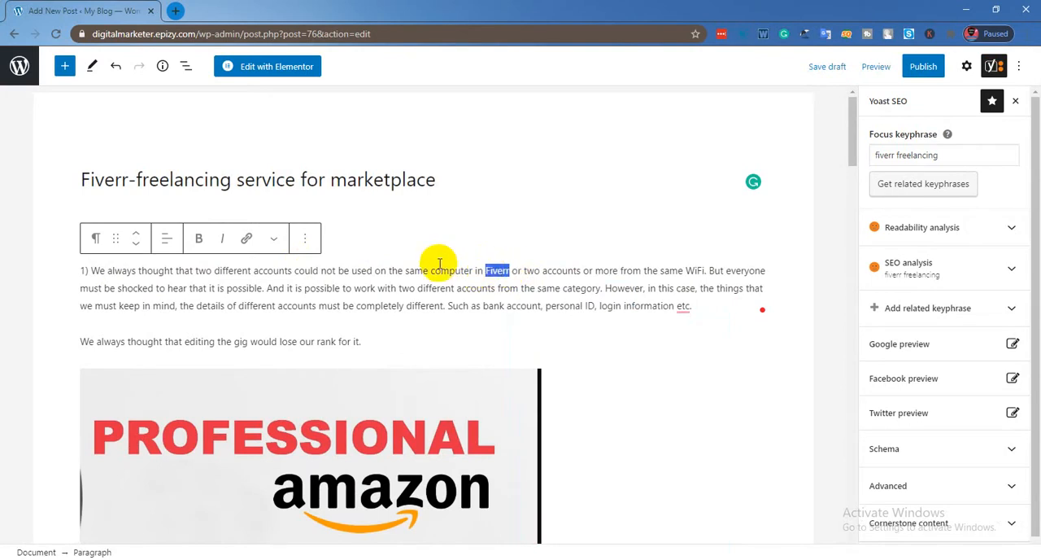
click(247, 238)
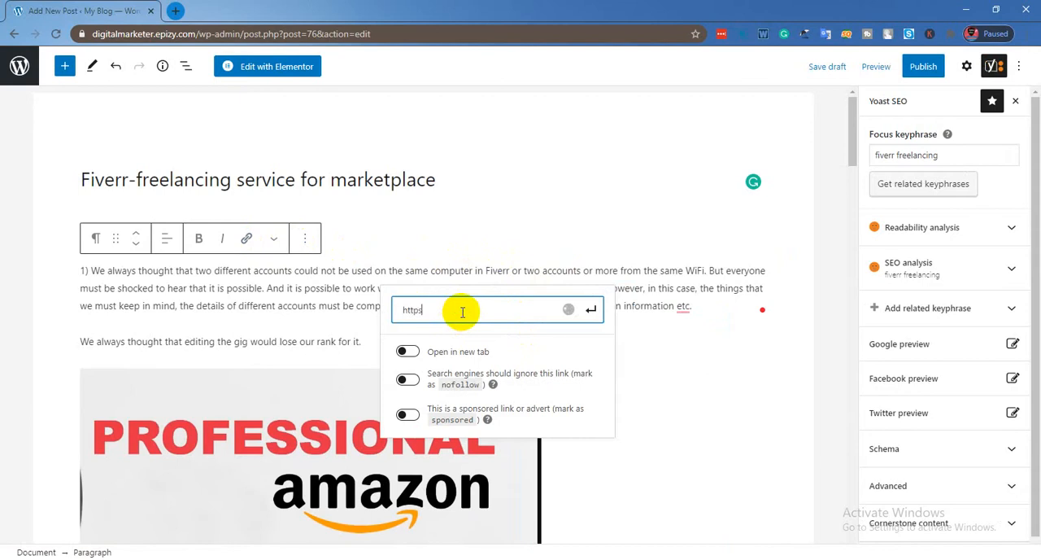
text(https://fiverr.com)
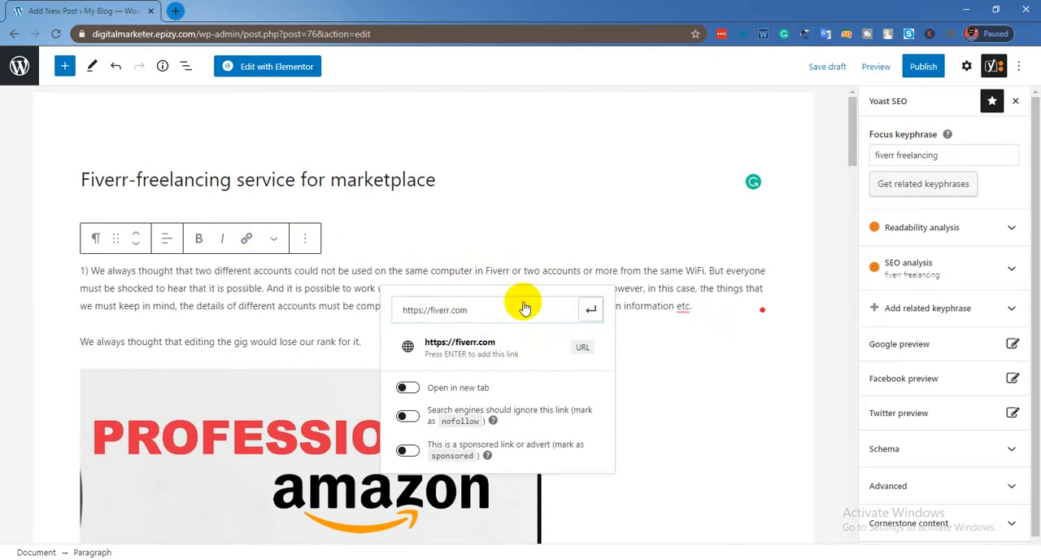
key(Return)
Recheck the SEO analysis below the article for the outbound link result and the remaining problems.
scroll(306, 223, down, 15)
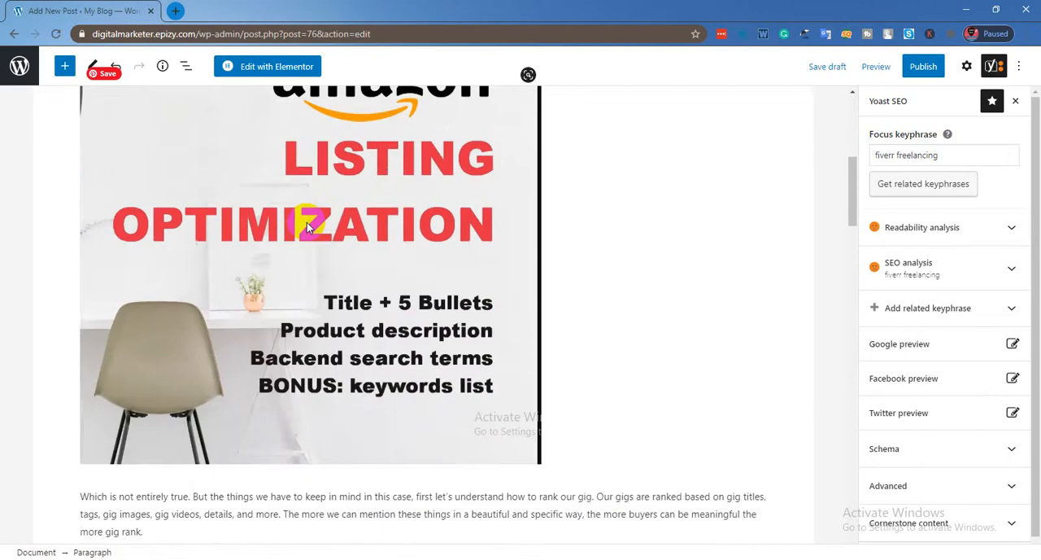
scroll(50, 257, down, 20)
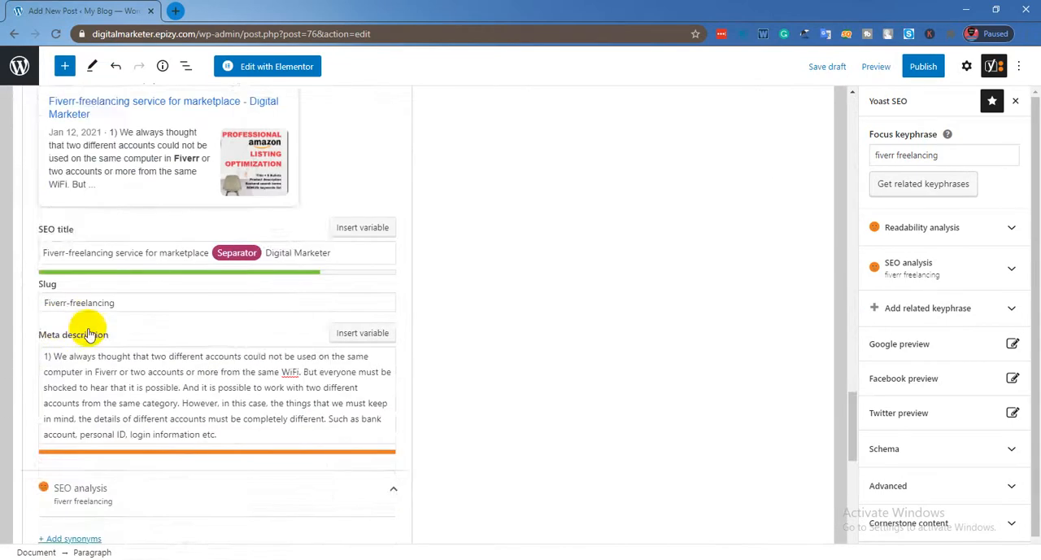
scroll(65, 325, down, 2)
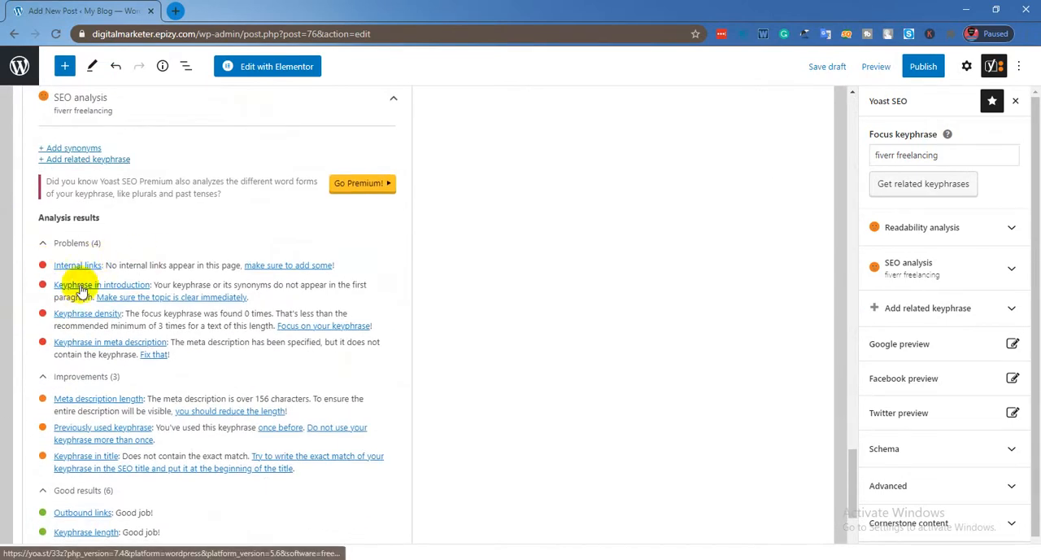
scroll(81, 291, down, 3)
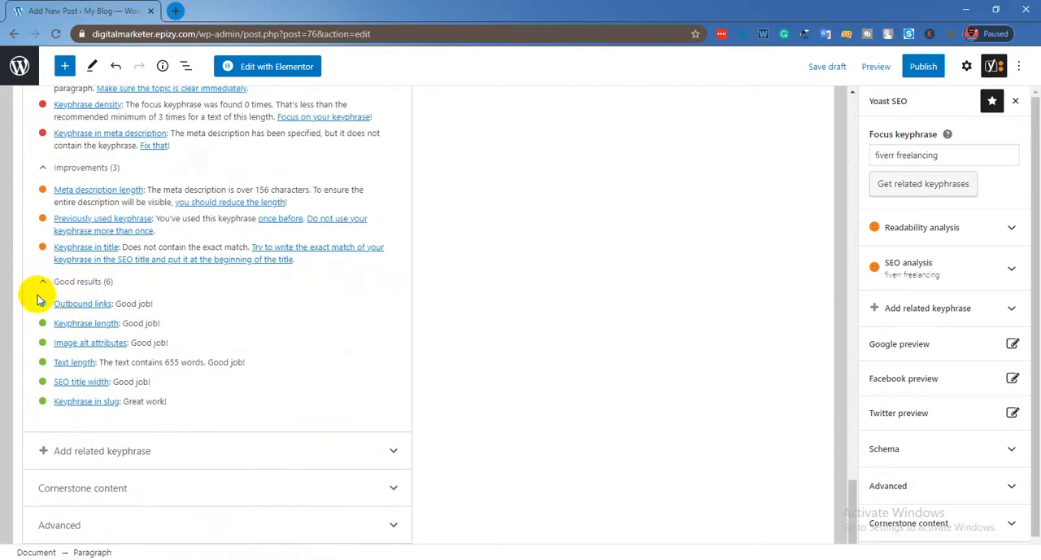
scroll(85, 342, up, 5)
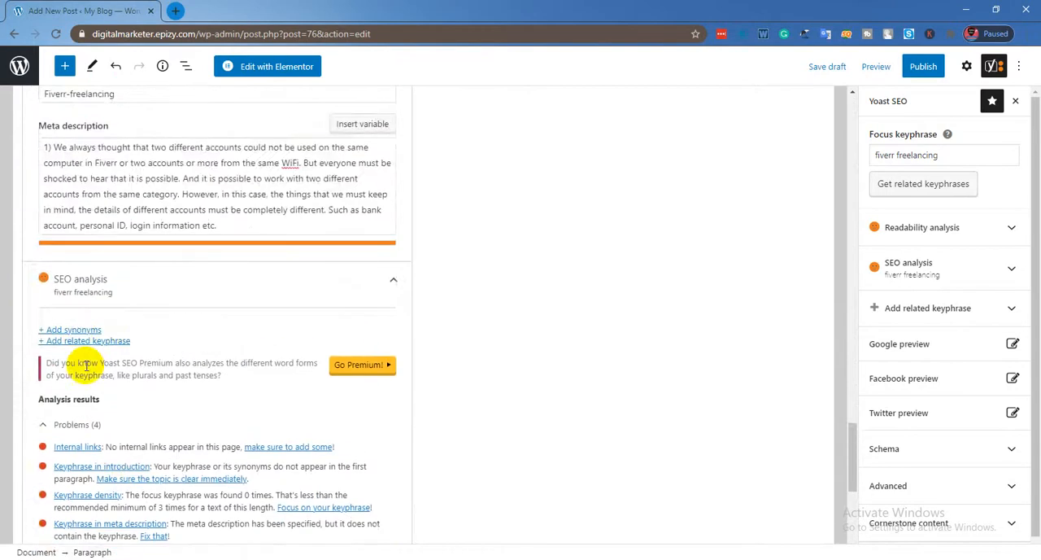
scroll(86, 366, down, 3)
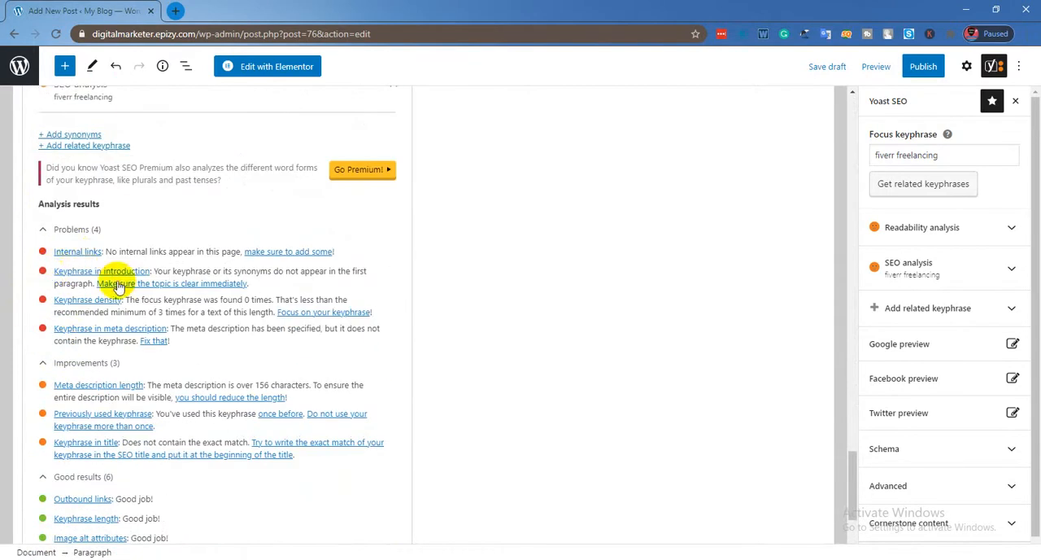
scroll(121, 274, up, 10)
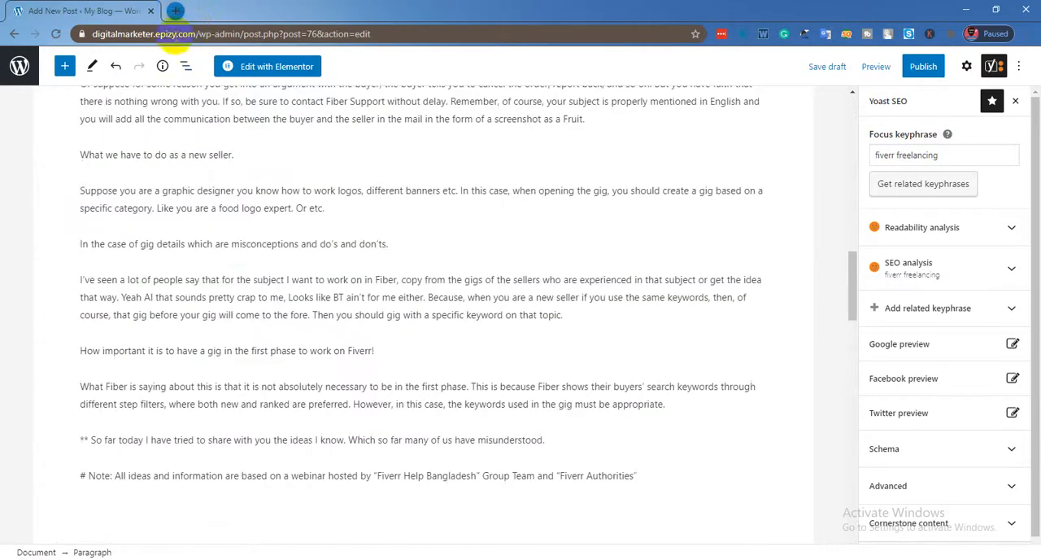
Open the site's posts list in a new browser tab and close the blank tab.
click(175, 11)
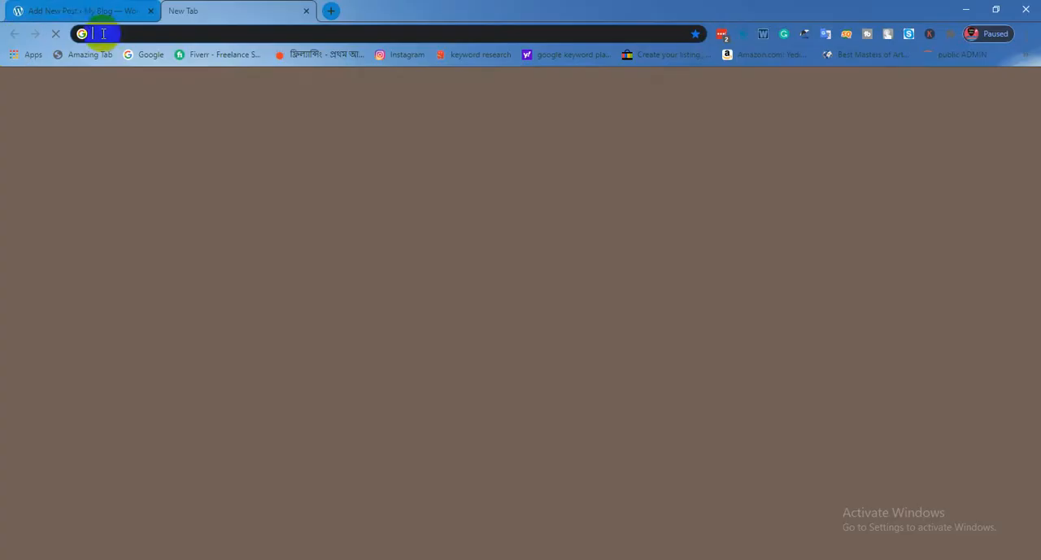
click(82, 10)
right_click(24, 71)
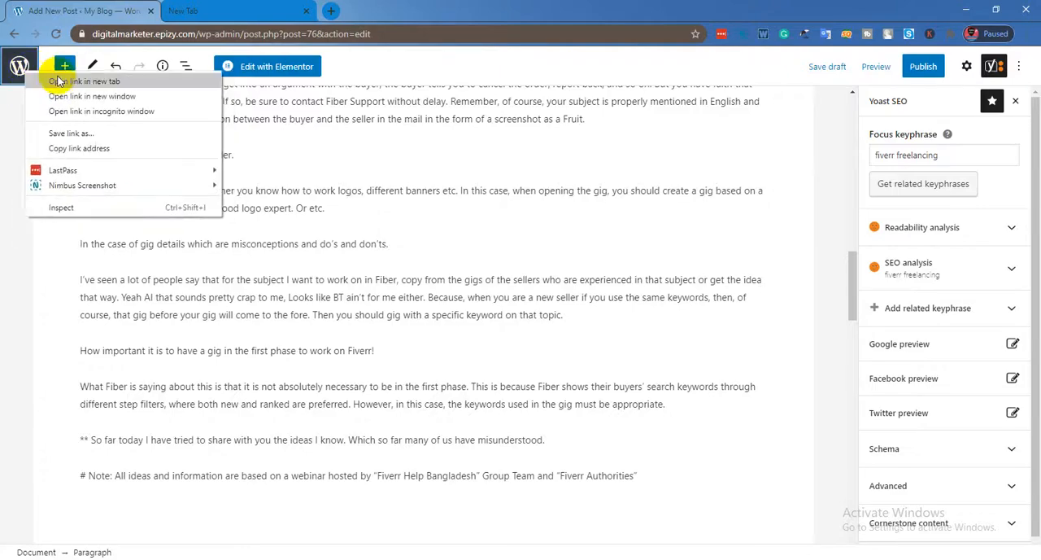
click(62, 80)
click(225, 12)
click(459, 12)
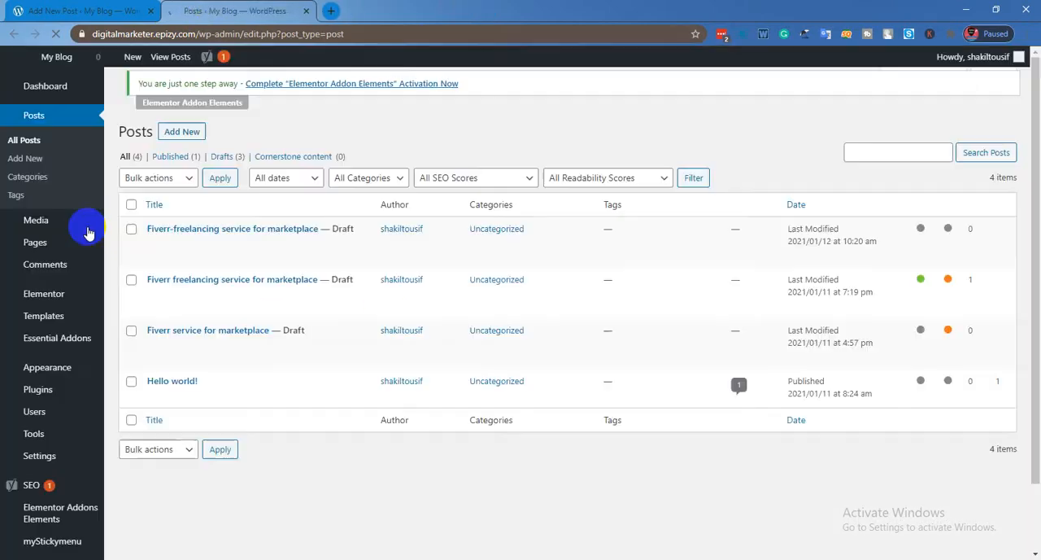
mouse_move(151, 396)
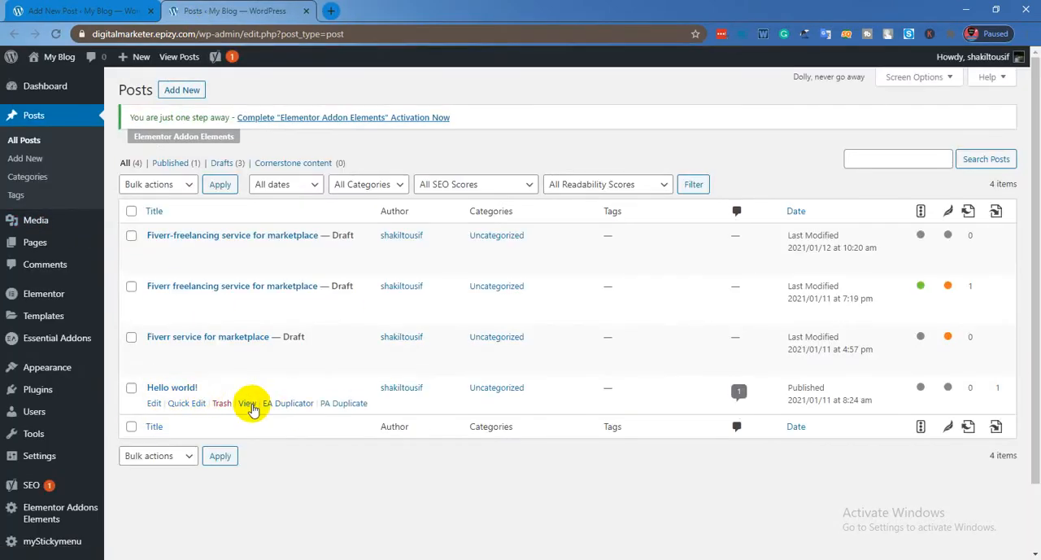
View the published "Hello world!" post and copy its web address.
click(247, 404)
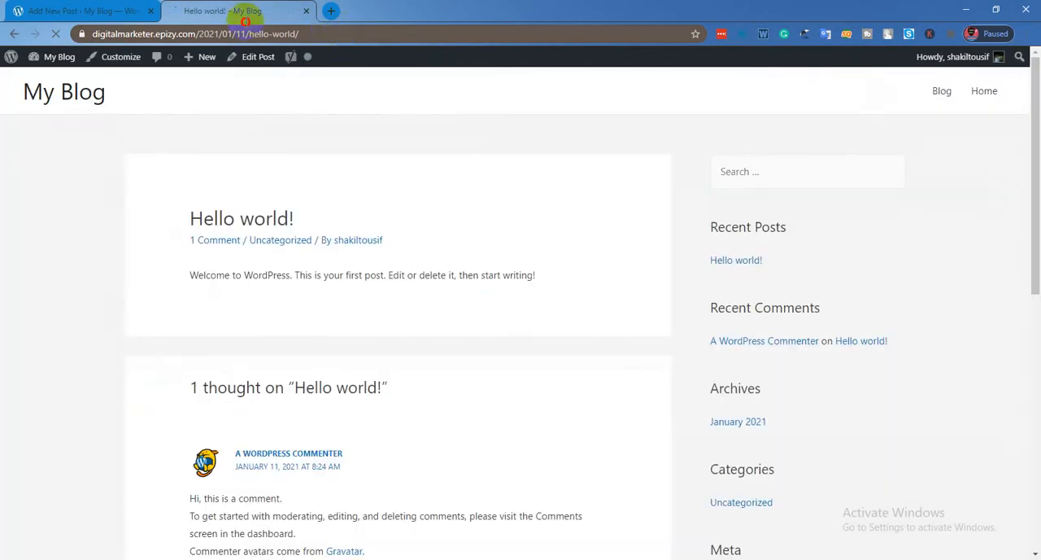
click(244, 24)
right_click(198, 34)
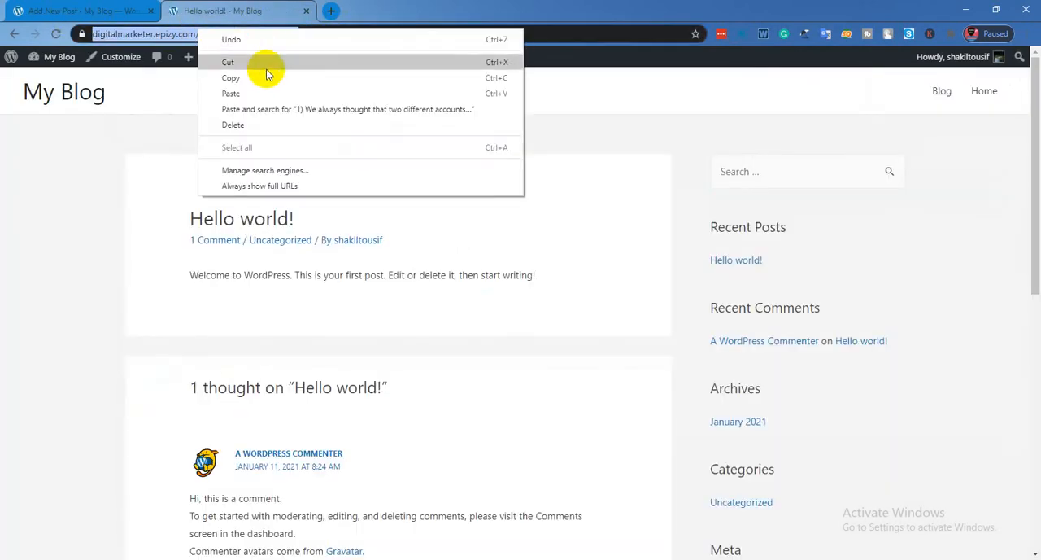
click(269, 73)
Return to the post editor and link the word "possible" in the paragraph starting "1) We always thought" to the copied "Hello world!" post address.
click(49, 10)
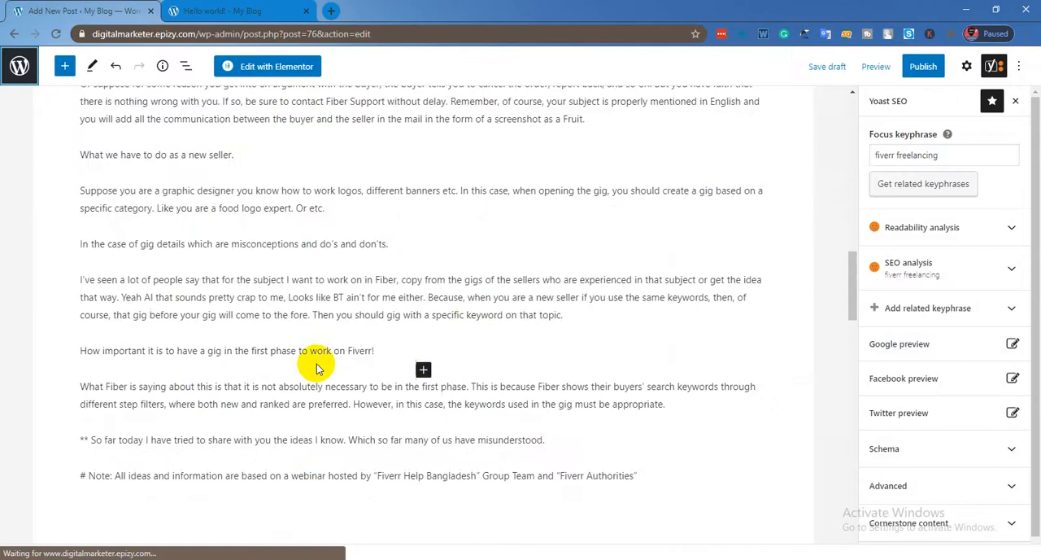
scroll(325, 360, up, 6)
scroll(178, 289, up, 5)
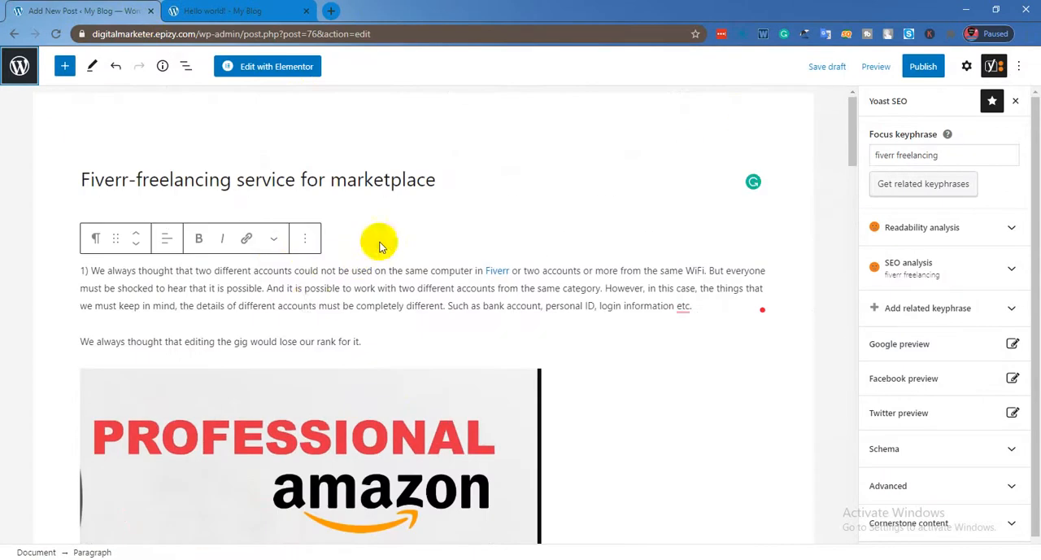
click(248, 242)
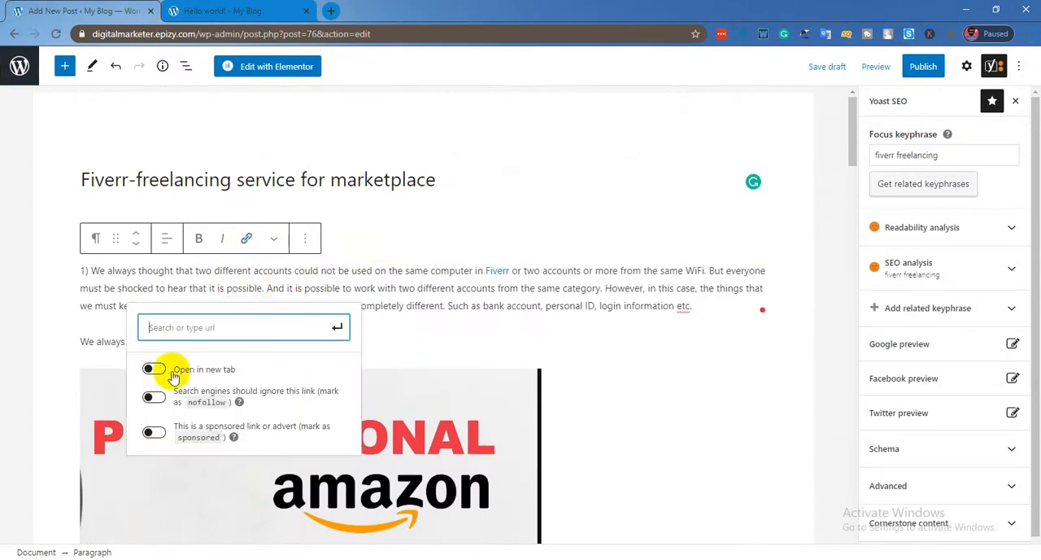
right_click(188, 325)
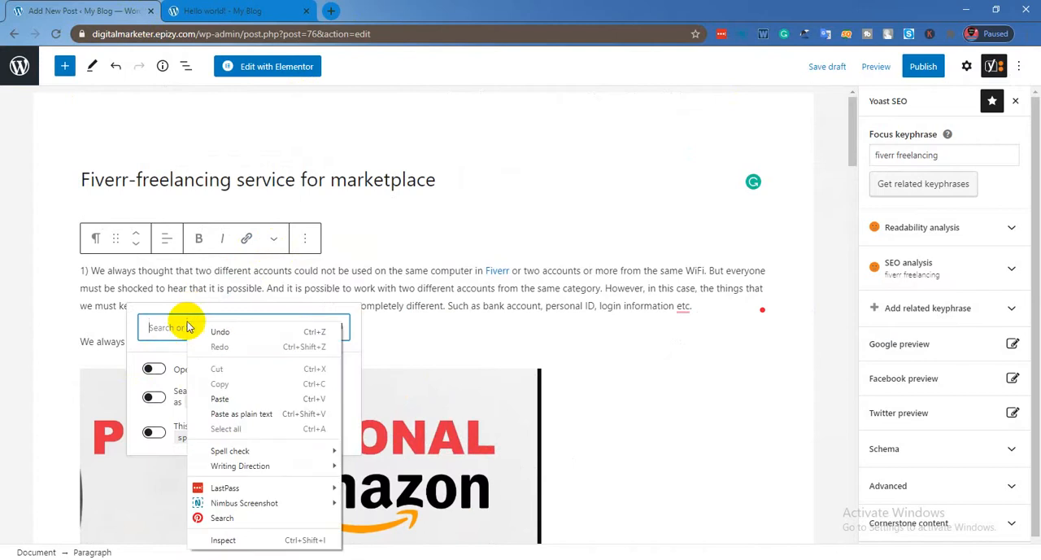
click(220, 398)
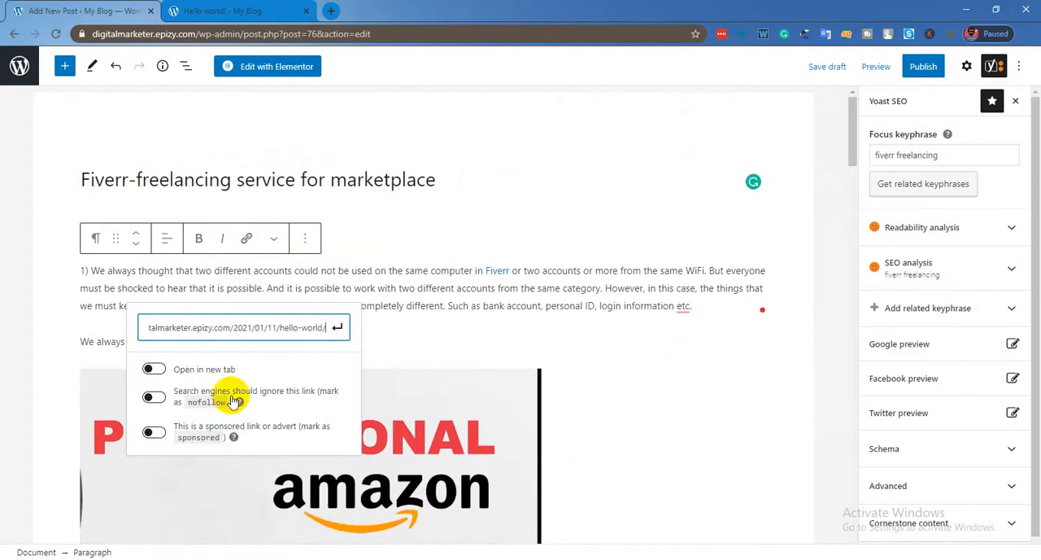
click(338, 328)
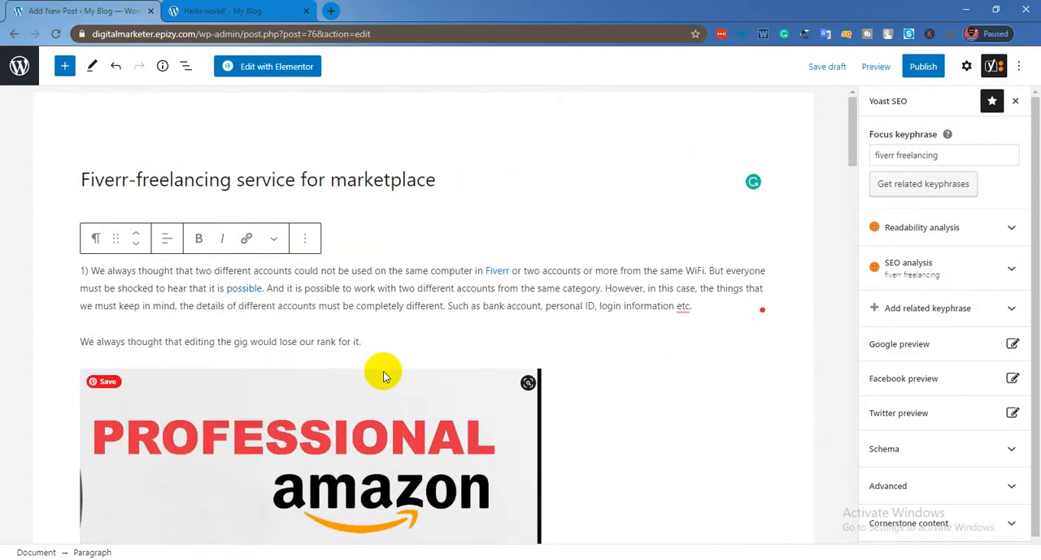
Recheck the SEO analysis below the article for remaining problems, including the keyphrase in introduction result.
scroll(385, 375, down, 2)
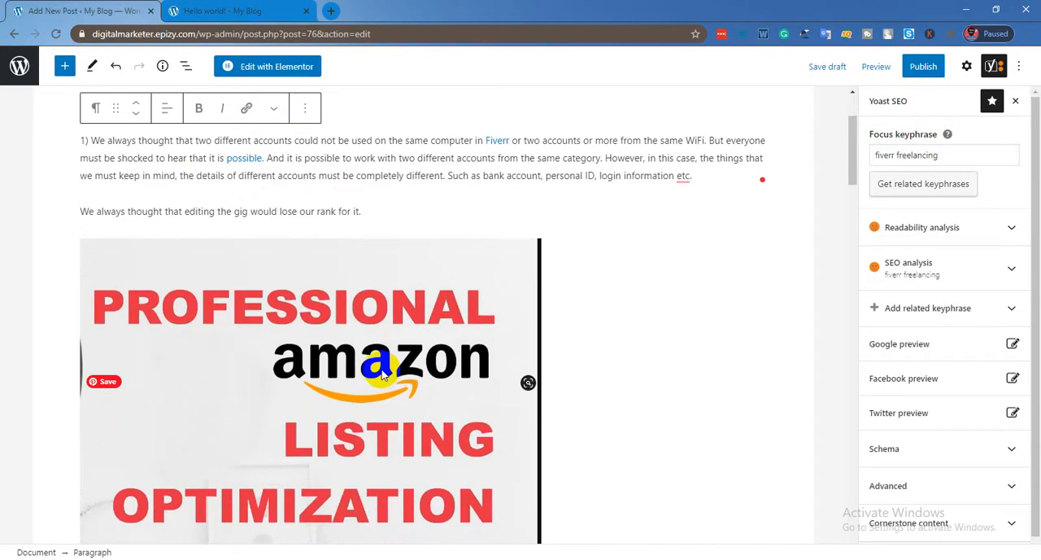
scroll(340, 318, up, 1)
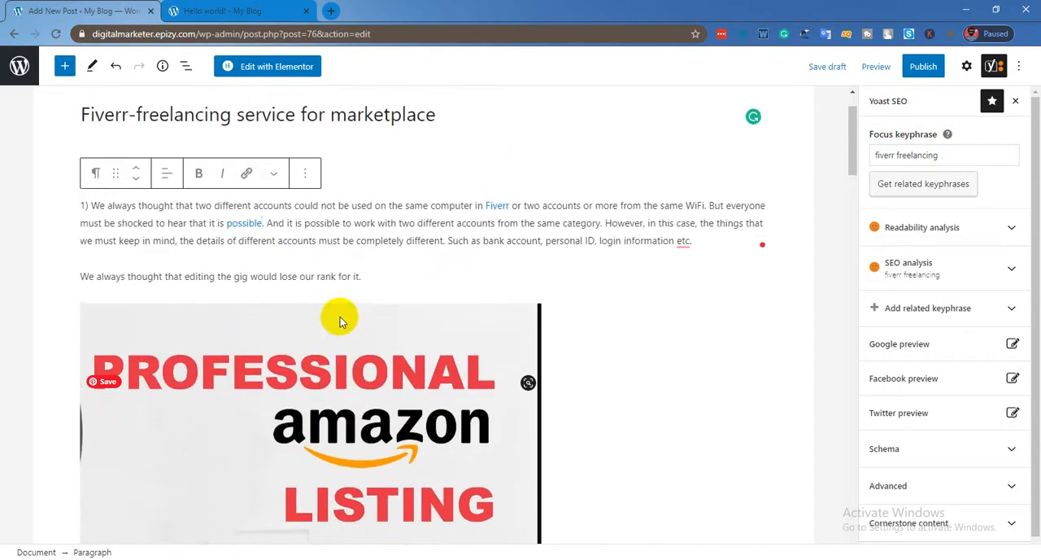
scroll(346, 317, down, 3)
scroll(345, 317, down, 10)
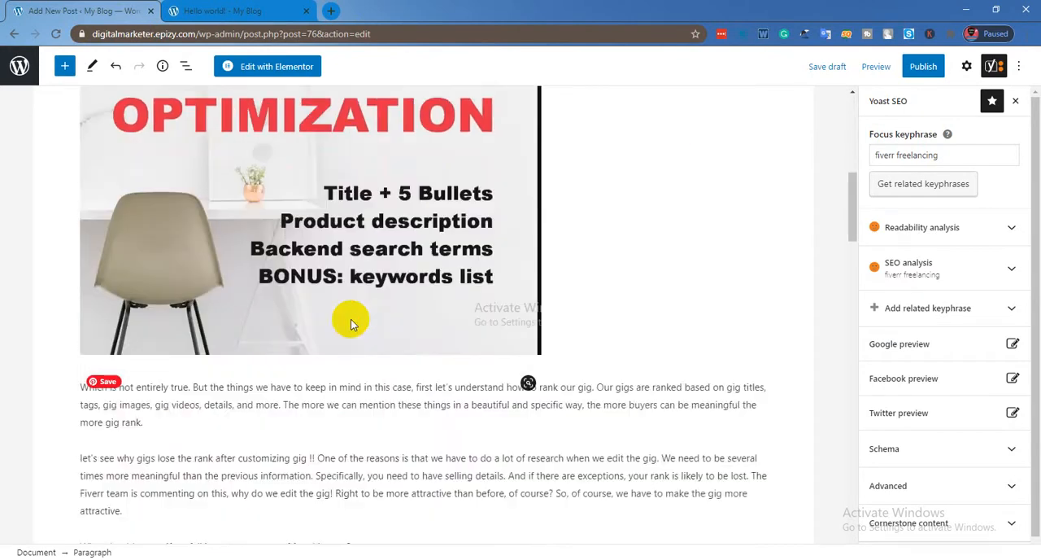
scroll(411, 423, down, 10)
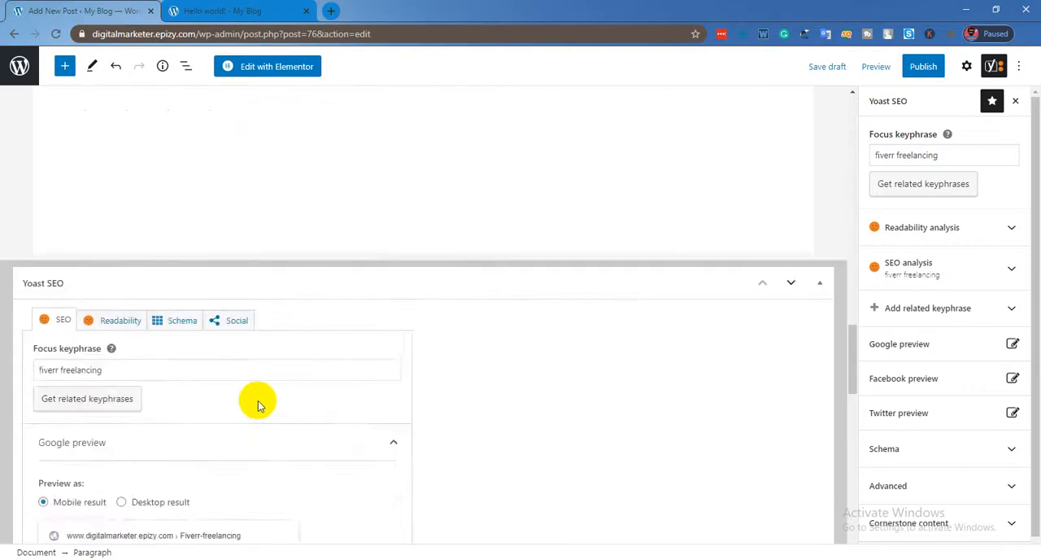
scroll(97, 357, down, 5)
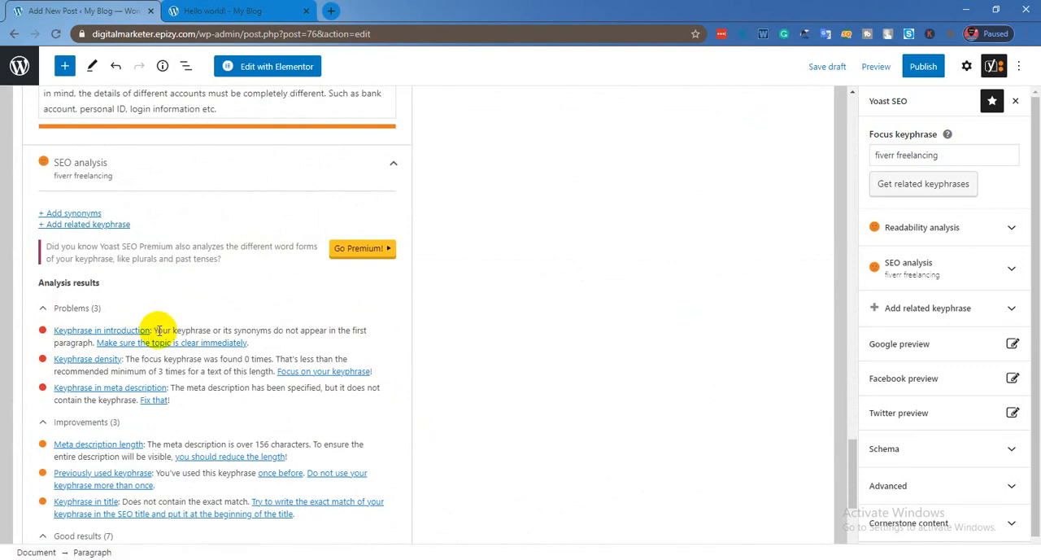
mouse_move(153, 330)
mouse_down()
mouse_move(310, 339)
mouse_move(11, 333)
mouse_move(173, 334)
mouse_up()
scroll(221, 297, up, 15)
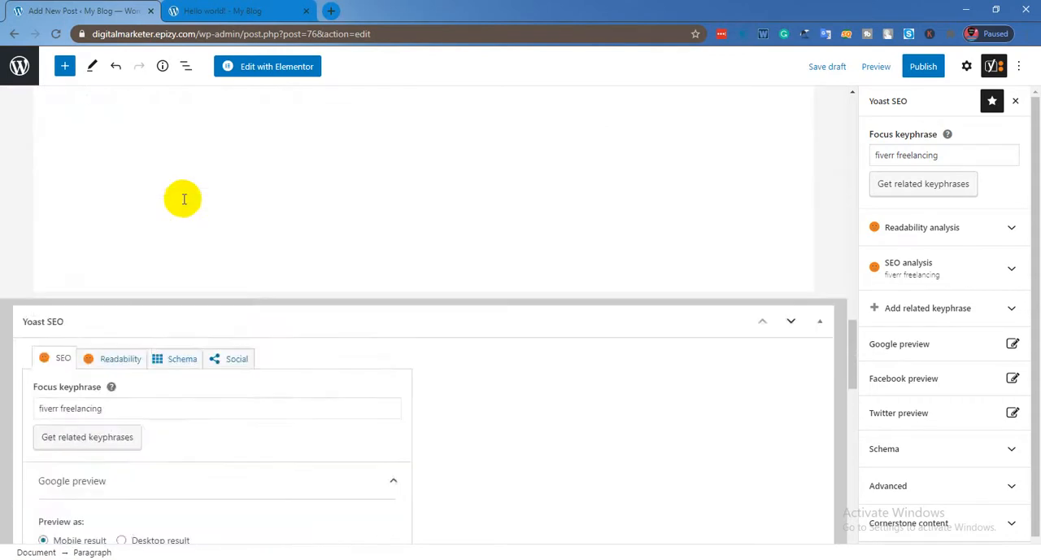
Copy the focus keyphrase "fiverr freelancing" and add it at the end of the opening paragraph "We have so many misconceptions about Fiverr so far ..!".
scroll(191, 203, up, 10)
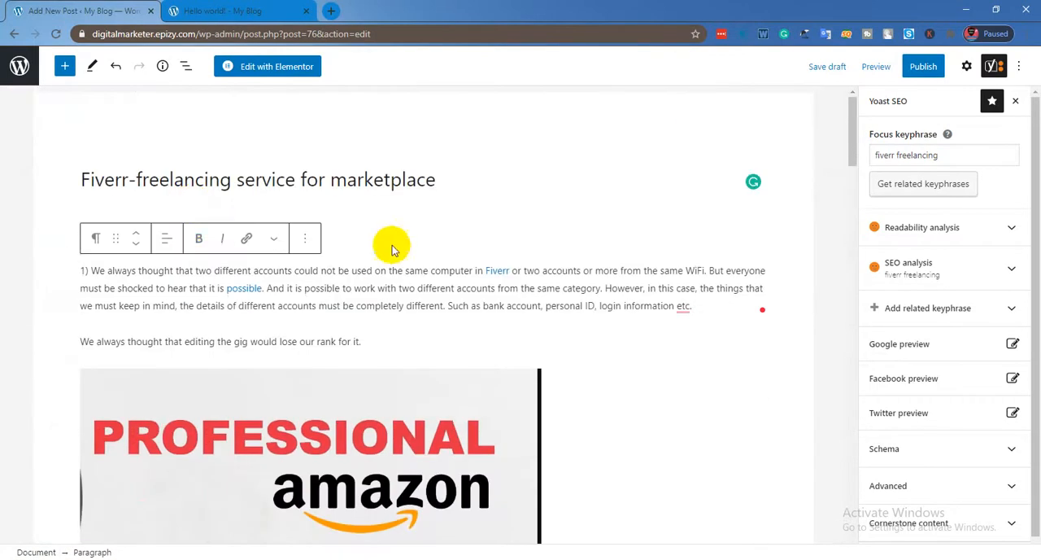
drag(73, 235, 296, 229)
drag(79, 276, 446, 307)
click(181, 234)
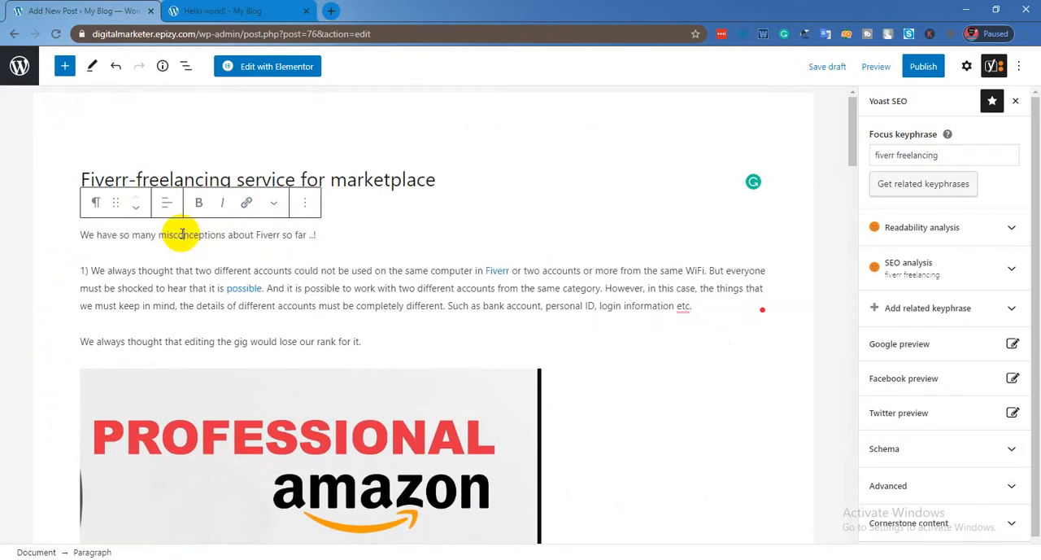
drag(940, 154, 869, 164)
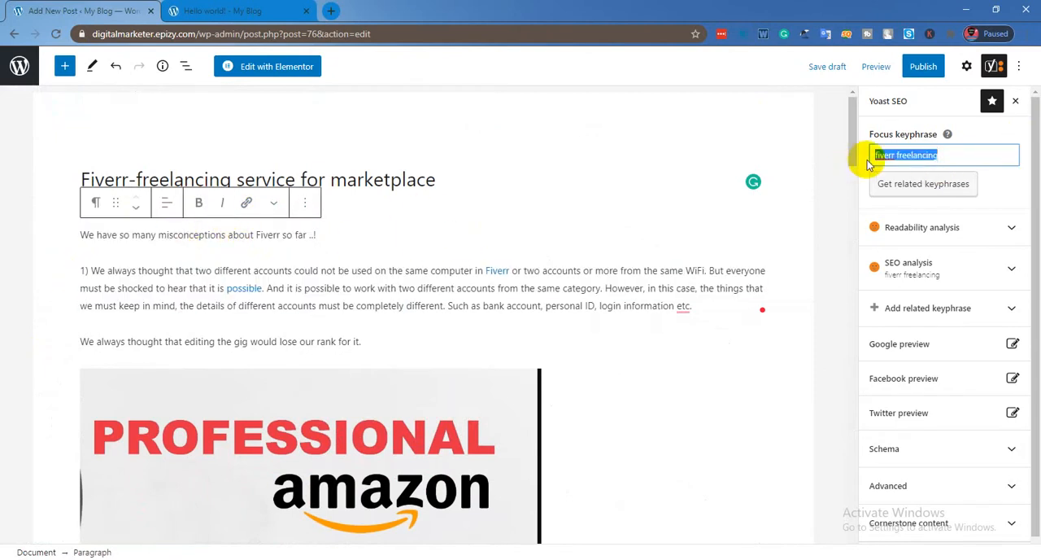
right_click(869, 164)
click(900, 174)
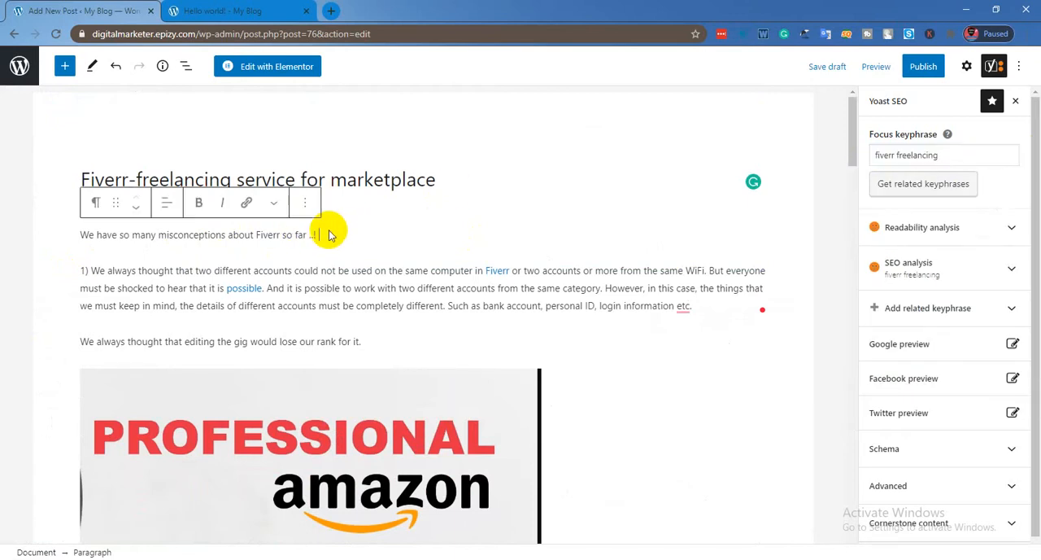
right_click(341, 234)
click(365, 304)
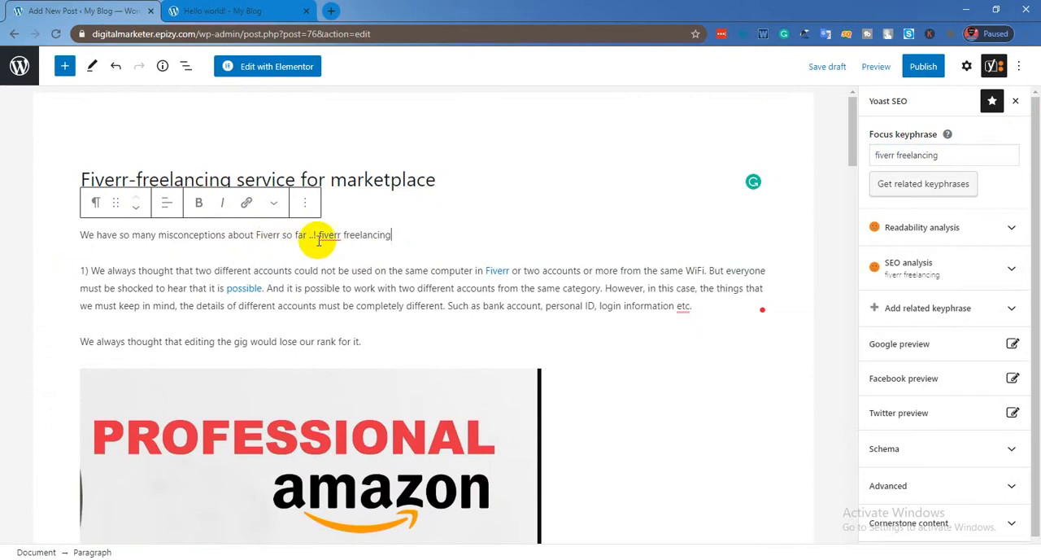
Add "fiverr freelancing" after the paragraph ending "make the gig more attractive." and after "What we have to do as a new seller." to raise keyphrase density.
scroll(329, 246, down, 2)
scroll(330, 246, down, 15)
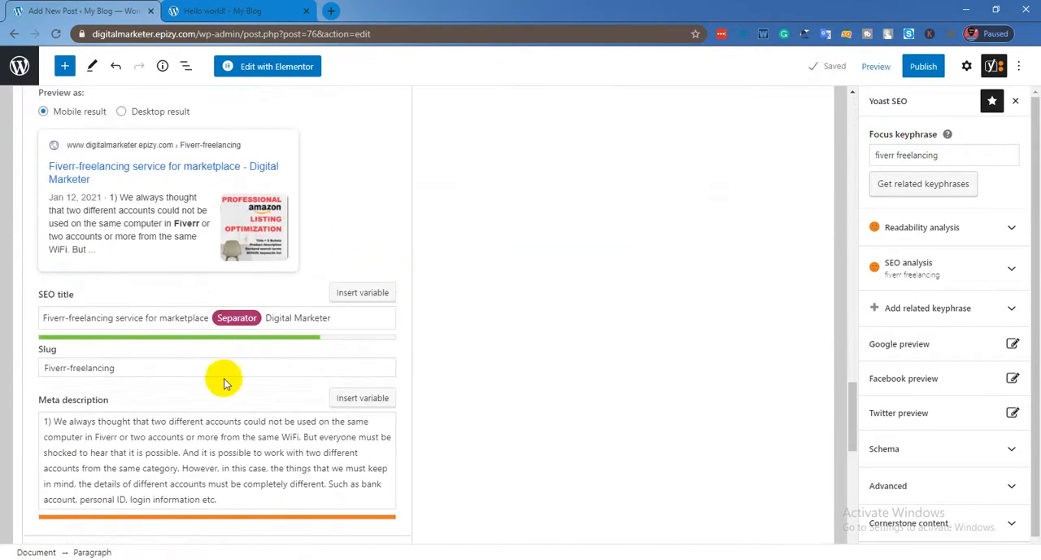
scroll(221, 379, down, 5)
scroll(143, 183, up, 3)
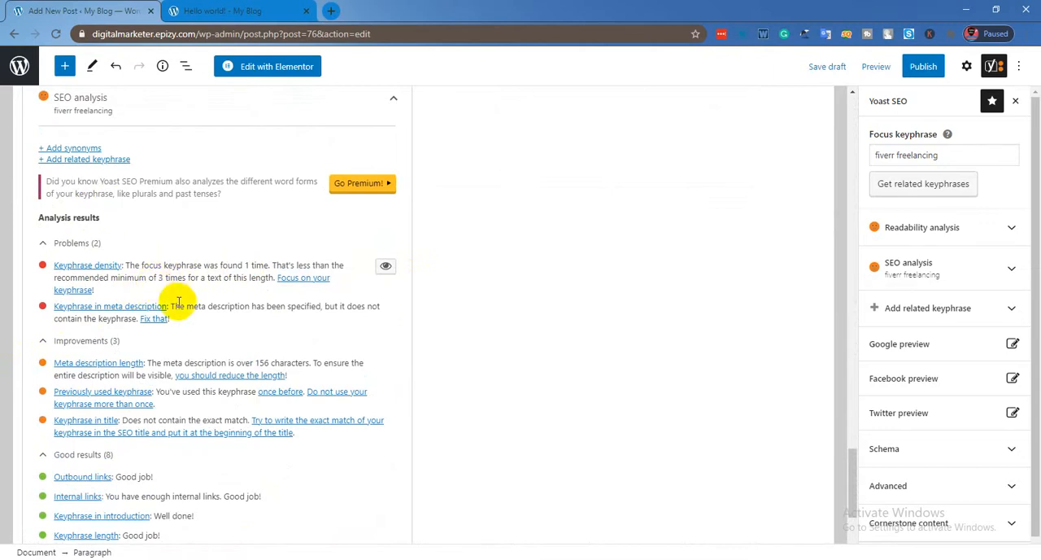
scroll(178, 301, up, 15)
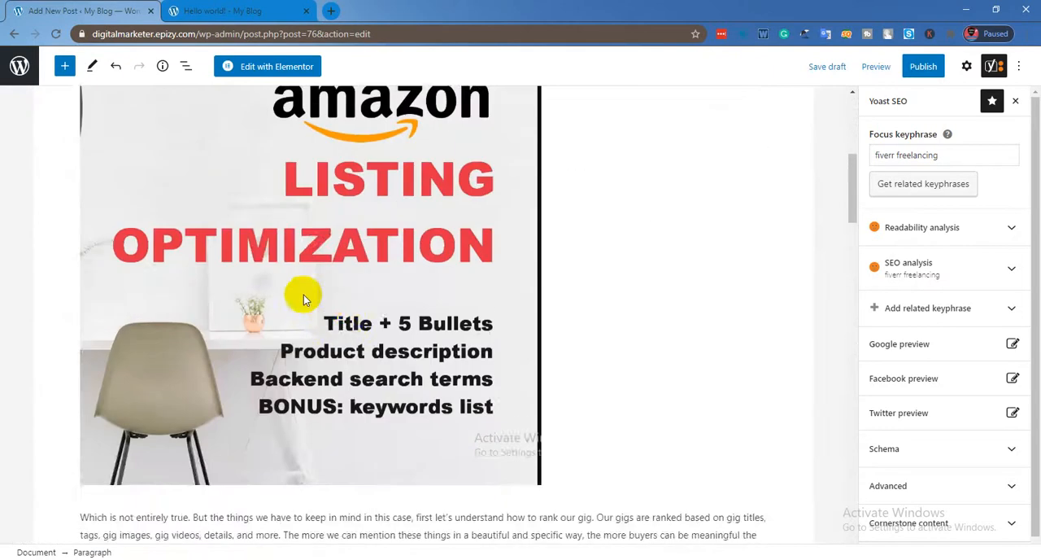
scroll(302, 300, up, 5)
scroll(314, 335, down, 6)
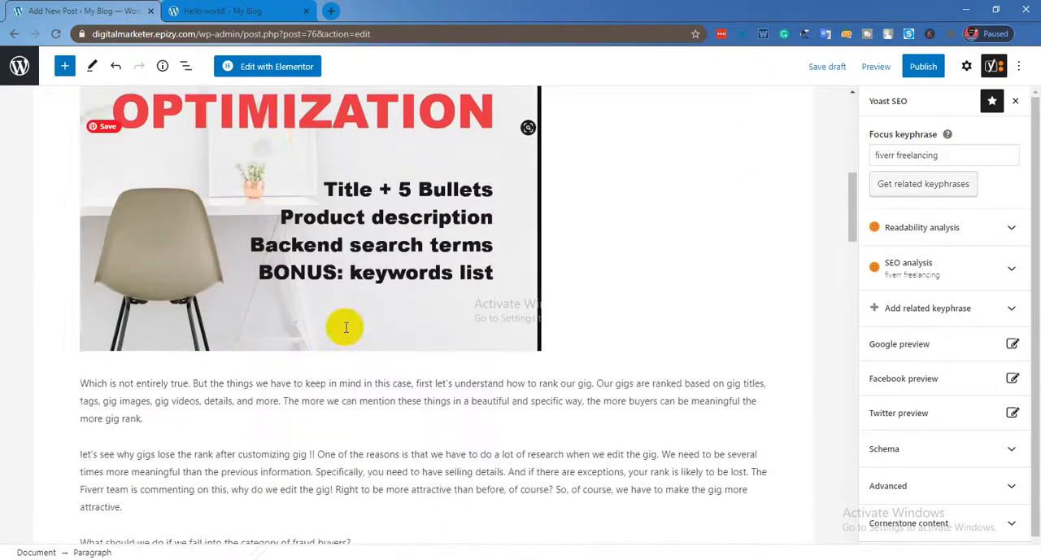
scroll(346, 327, down, 3)
click(125, 251)
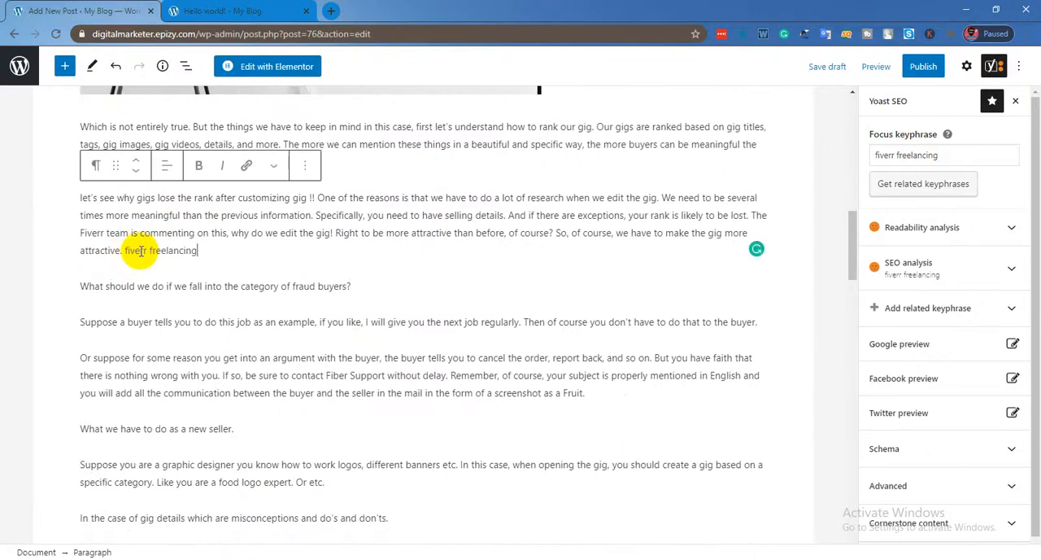
scroll(288, 286, down, 2)
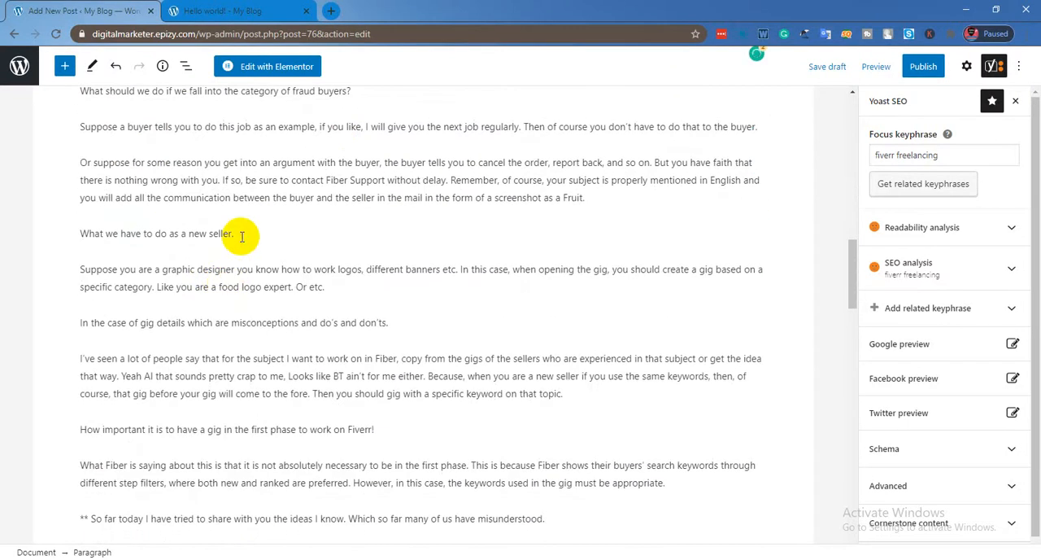
click(242, 237)
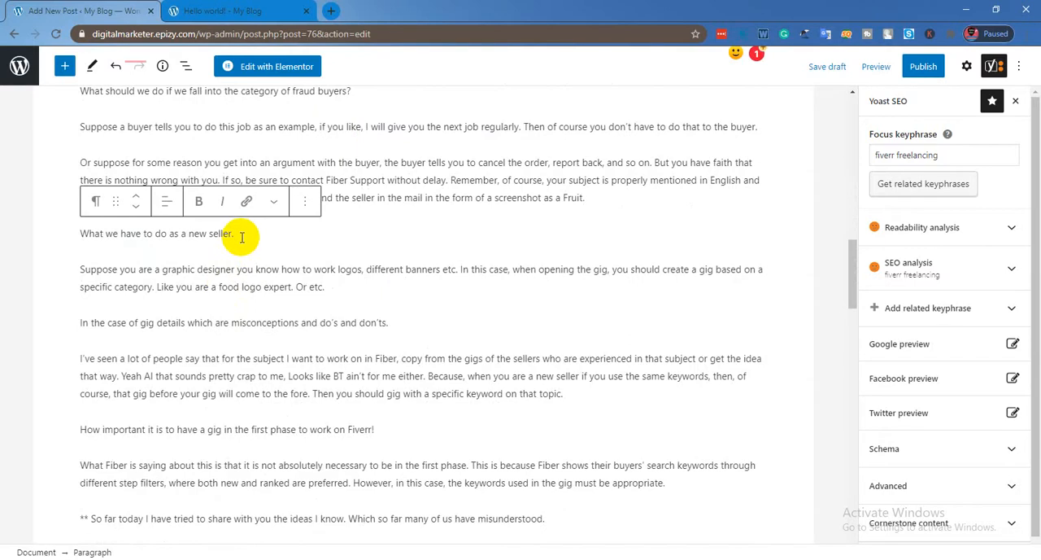
Review the SEO analysis for the keyphrase density result and the remaining problems and improvements.
scroll(360, 348, down, 10)
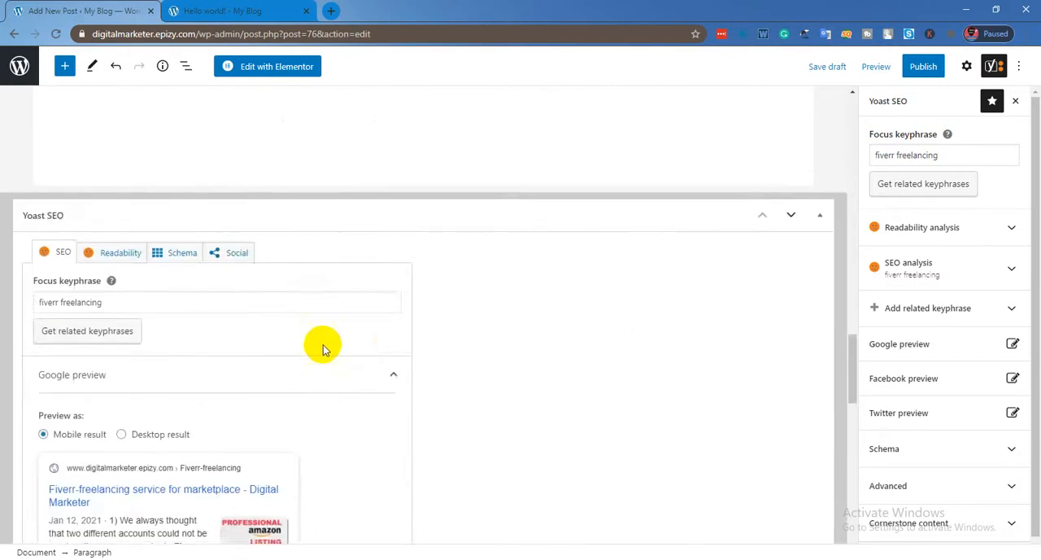
scroll(98, 301, down, 3)
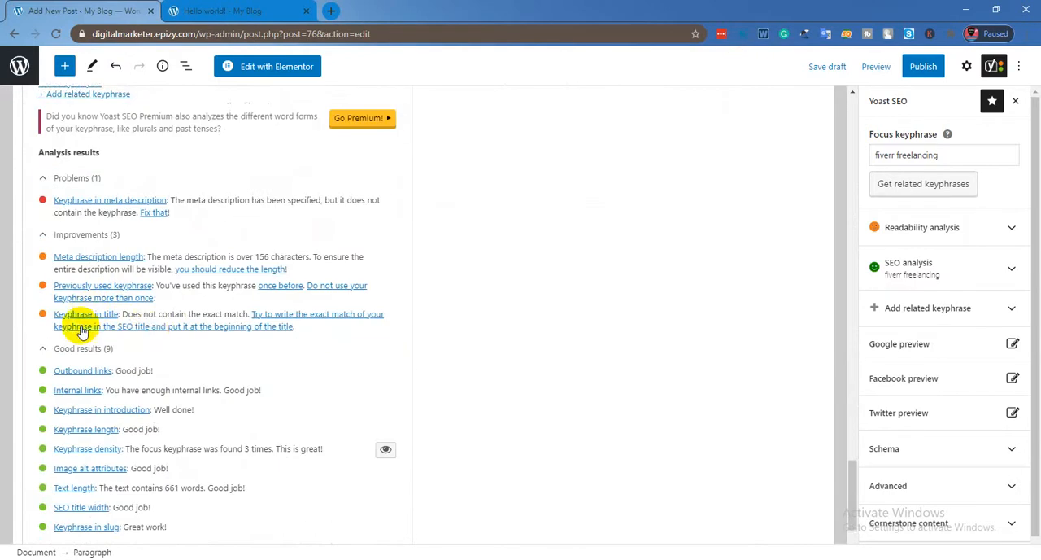
scroll(151, 325, down, 2)
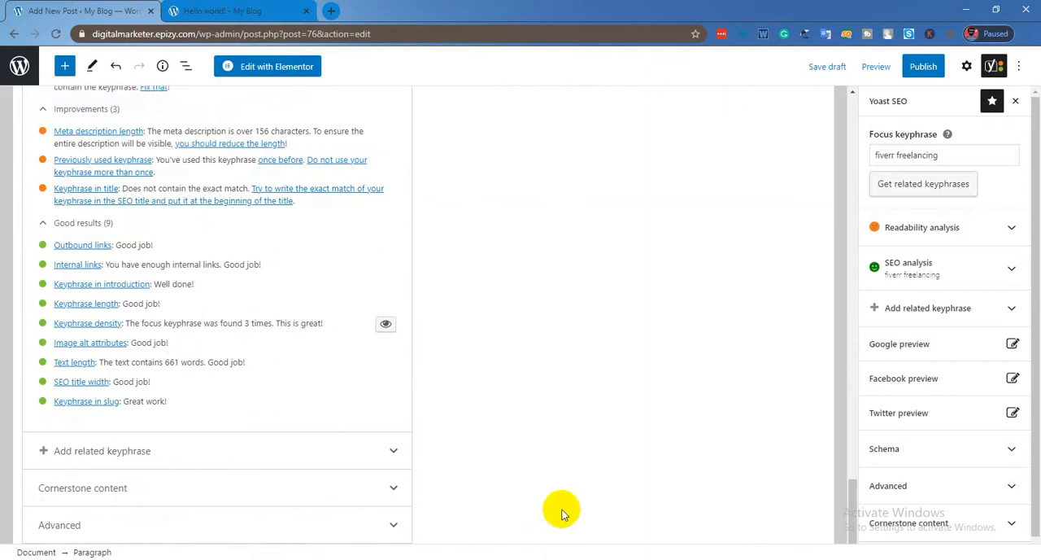
scroll(233, 360, up, 3)
scroll(105, 337, down, 1)
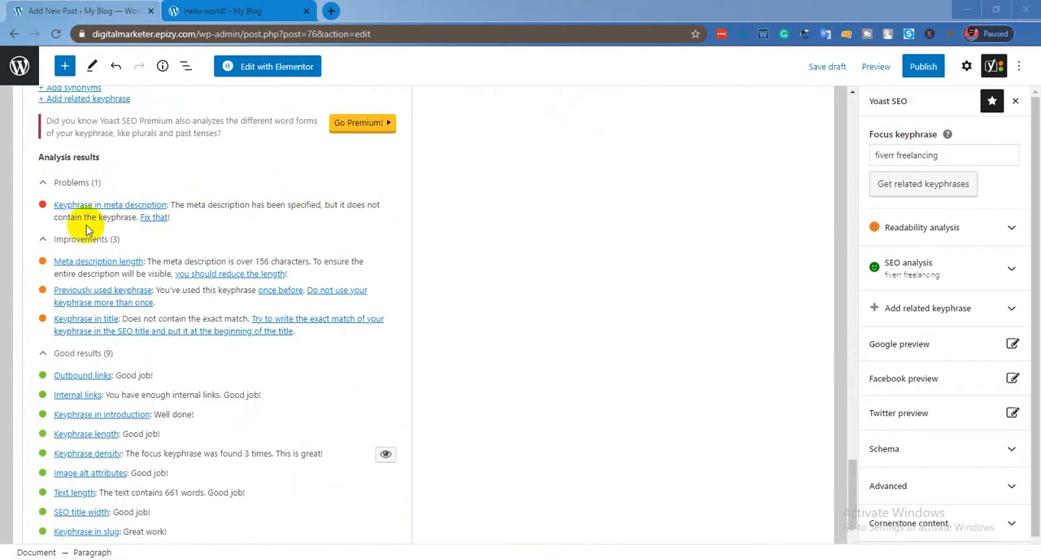
Add the keyphrase "fiverr freelancing" at the end of the meta description and check the updated SEO analysis.
scroll(122, 260, up, 5)
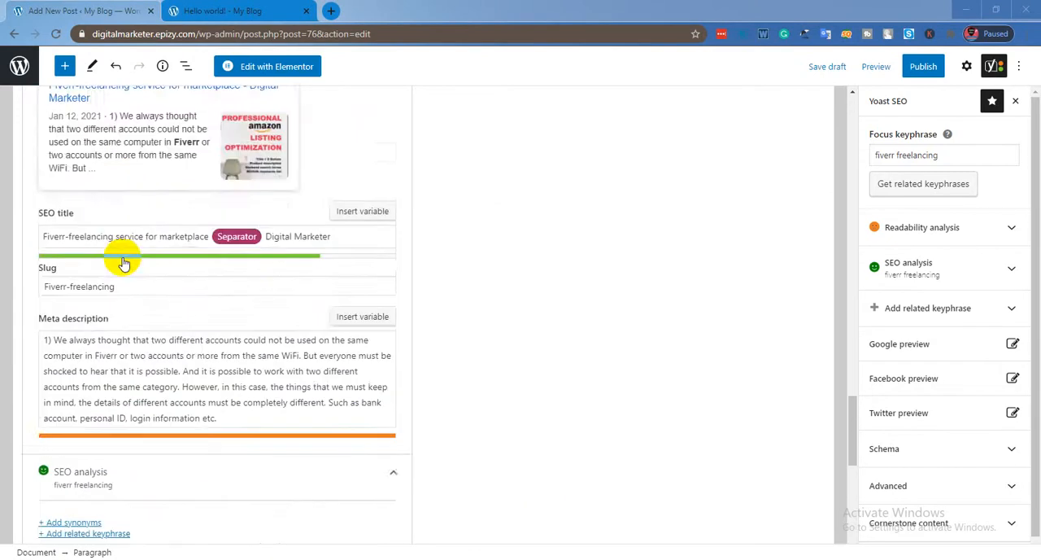
scroll(134, 268, down, 2)
click(126, 224)
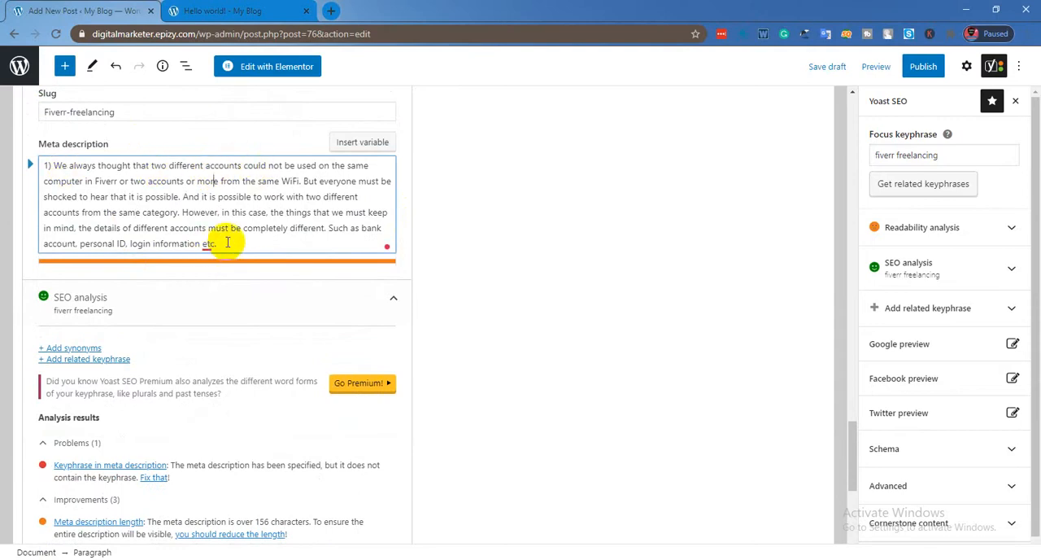
key(ctrl+v)
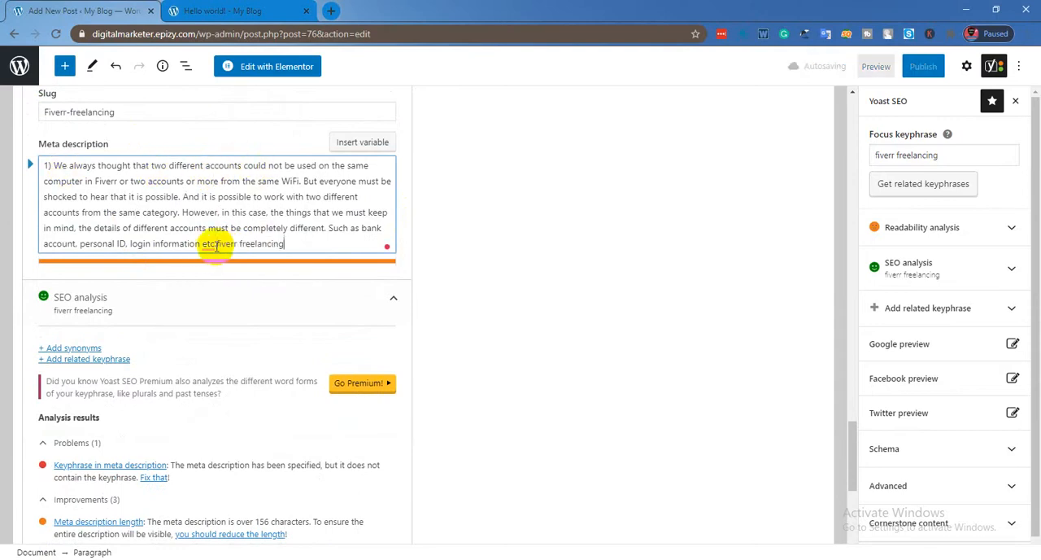
scroll(204, 248, down, 3)
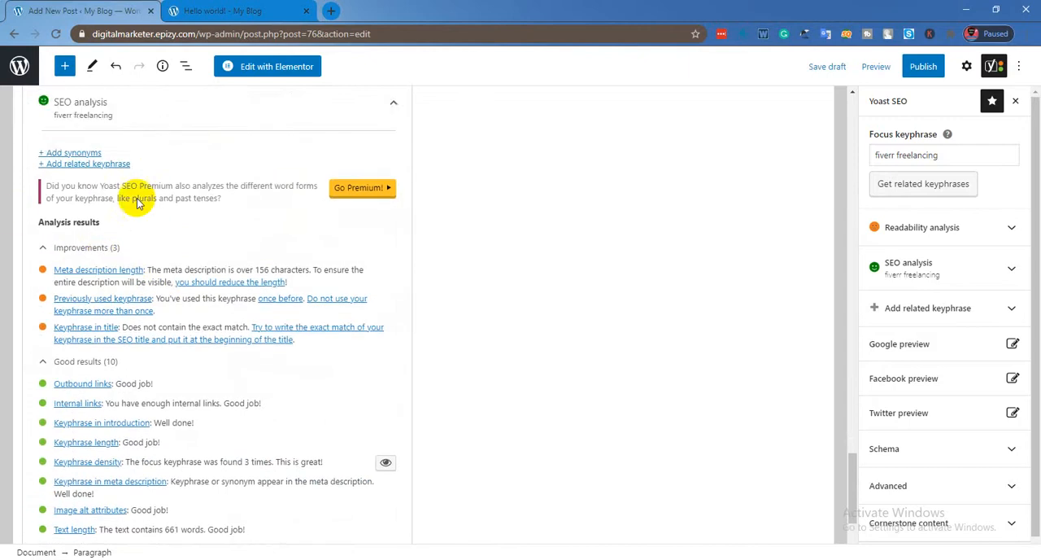
scroll(107, 262, up, 2)
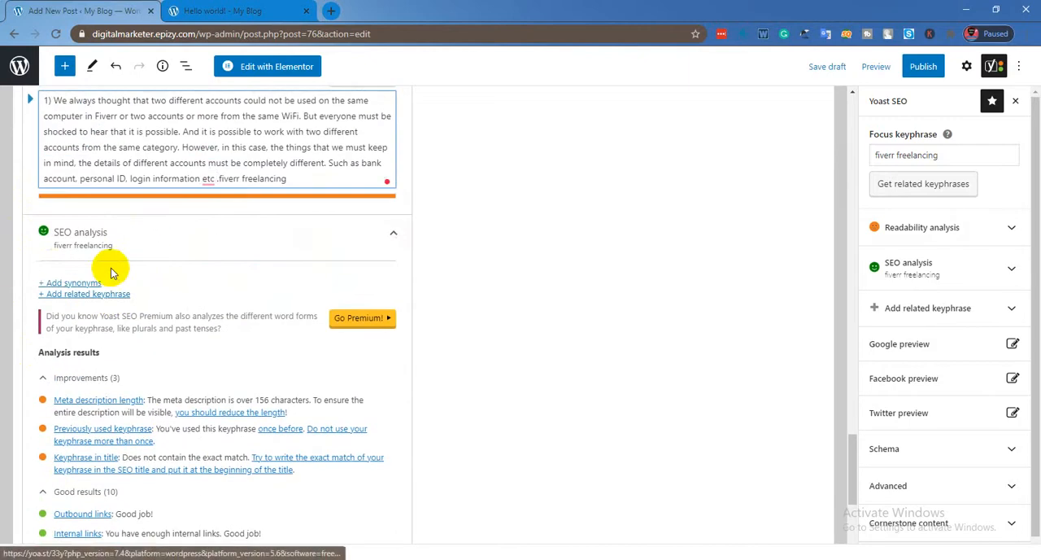
Save the post as a draft and open its preview in a new tab.
scroll(48, 277, up, 10)
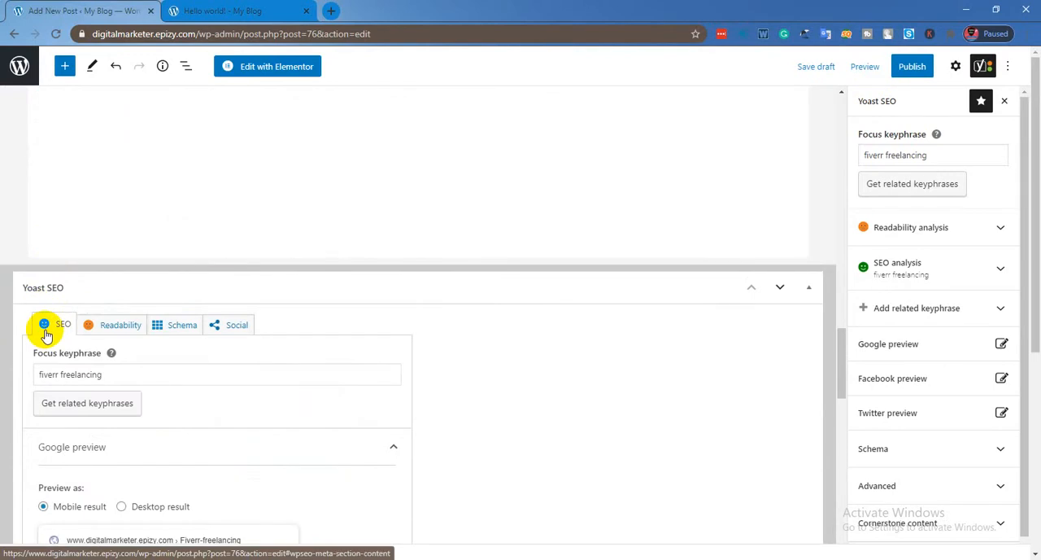
scroll(46, 333, up, 20)
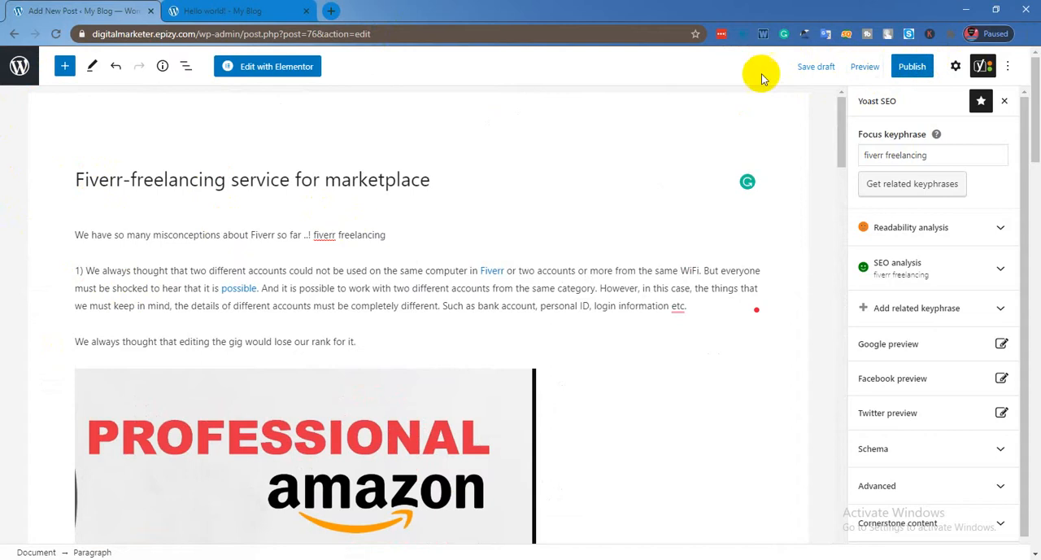
click(816, 66)
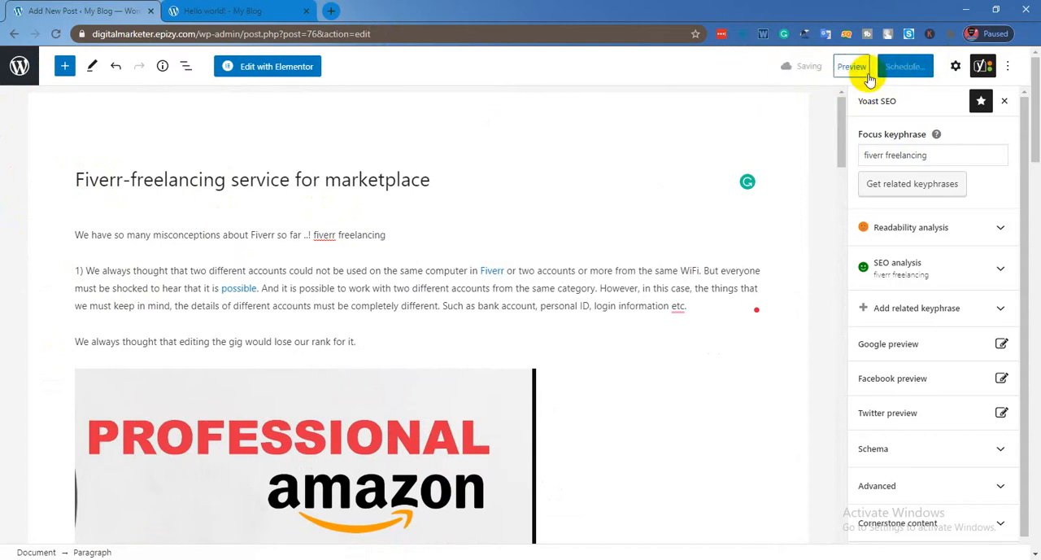
click(867, 72)
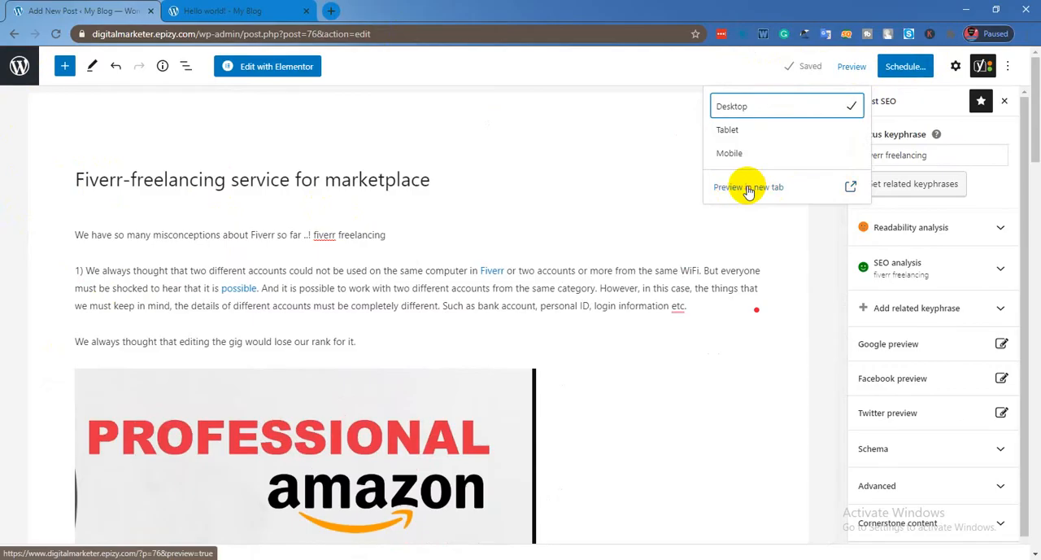
click(748, 190)
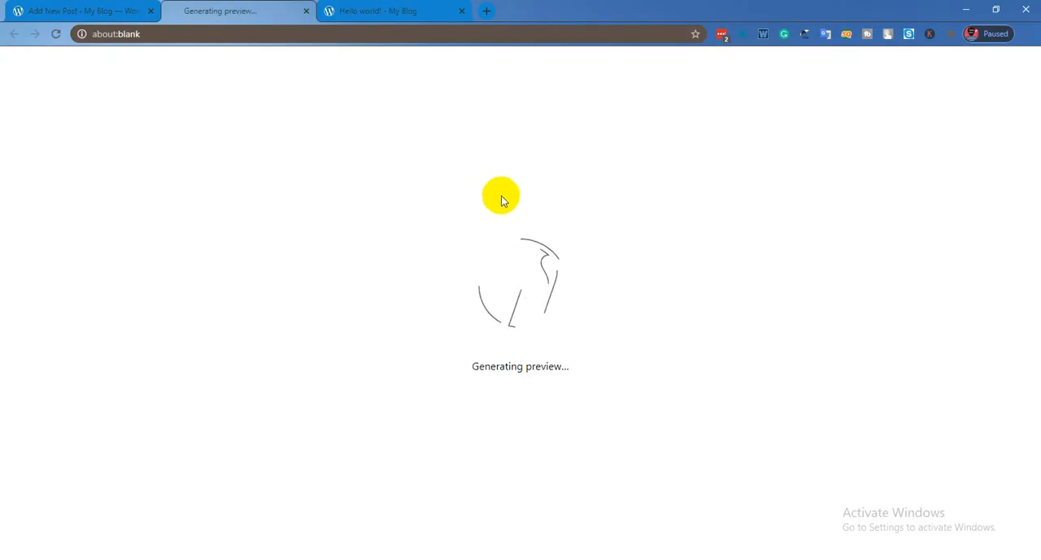
click(65, 7)
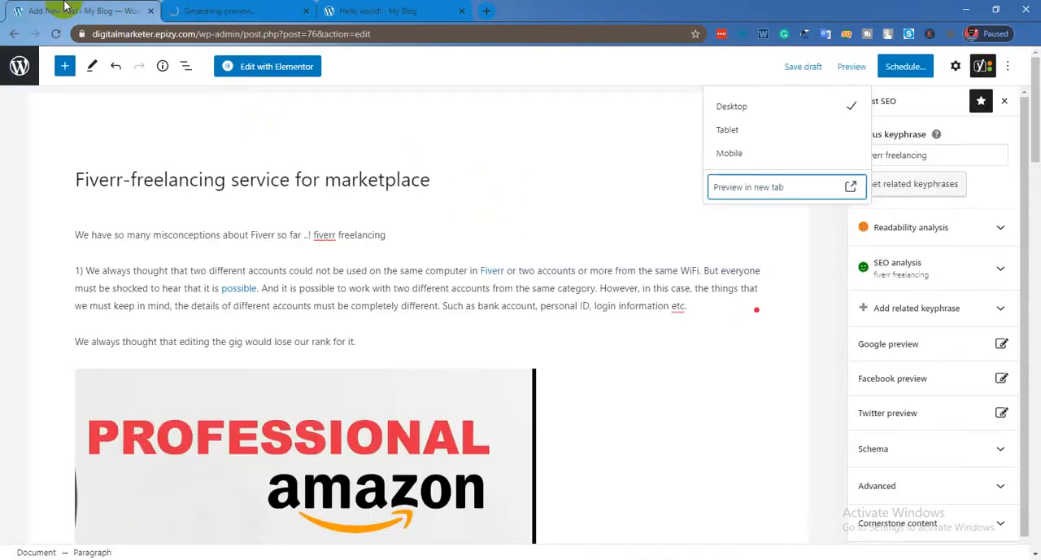
click(213, 6)
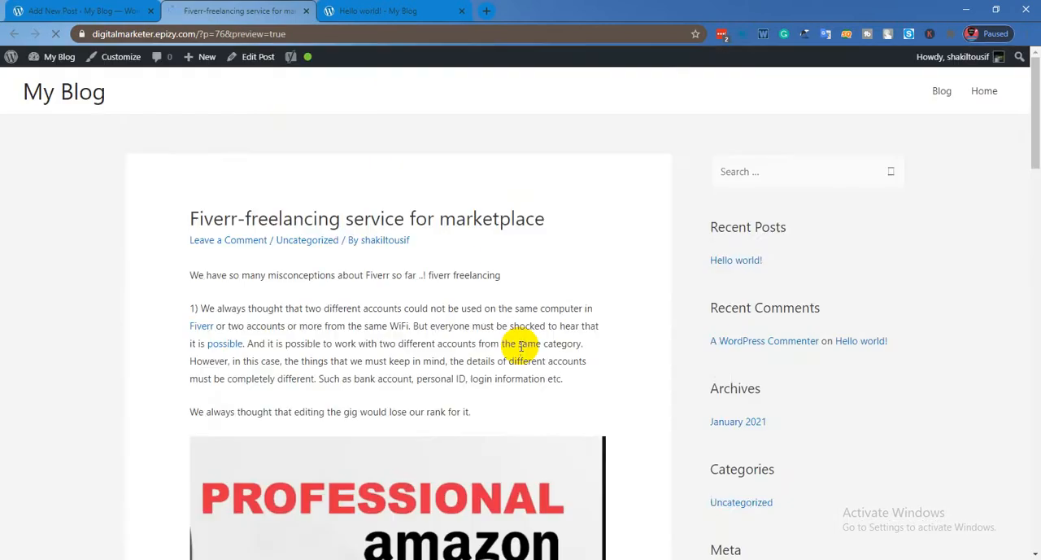
Look through the previewed post and examine the query part of its URL.
scroll(521, 354, down, 10)
scroll(518, 355, down, 8)
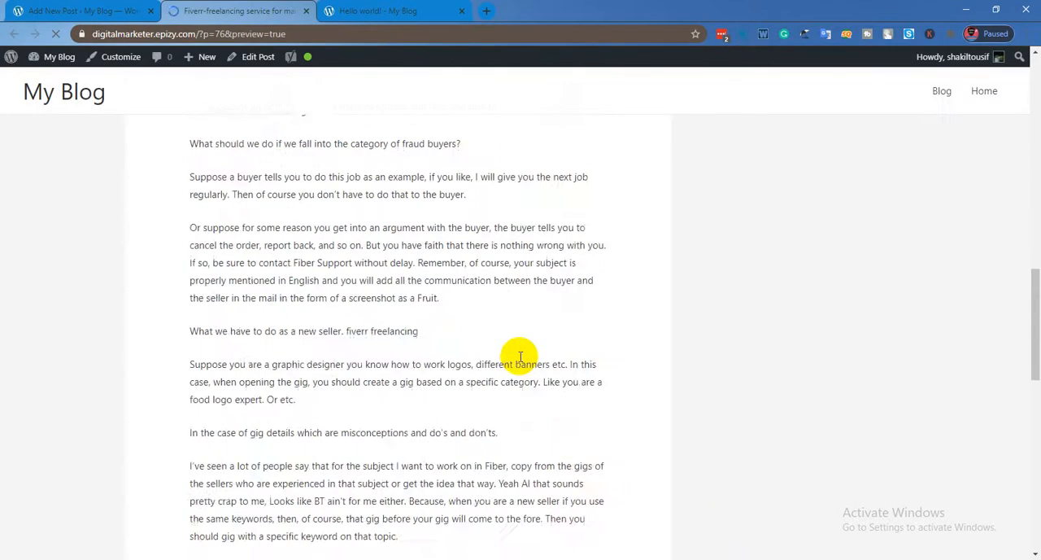
scroll(519, 356, up, 5)
scroll(366, 276, up, 9)
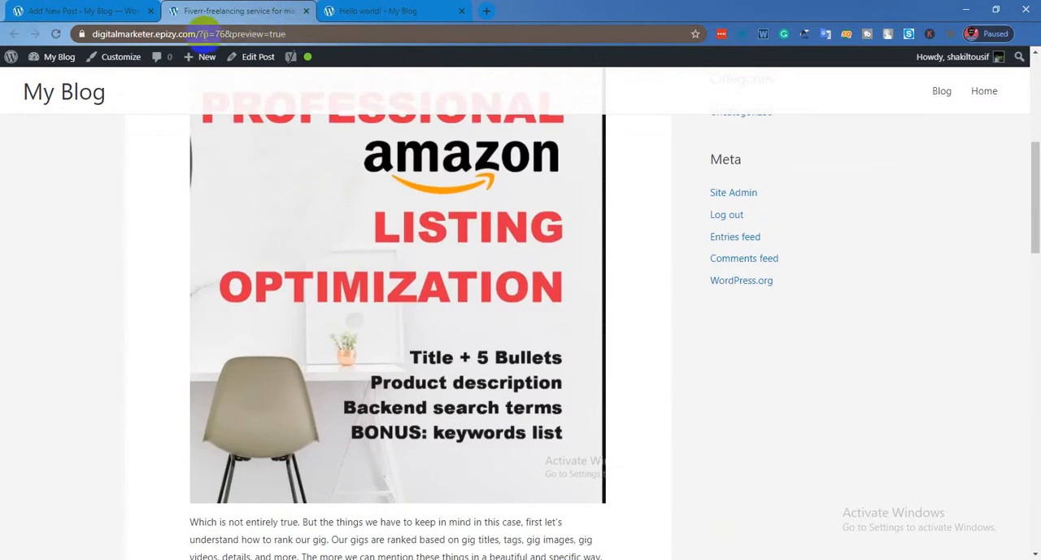
drag(202, 35, 310, 32)
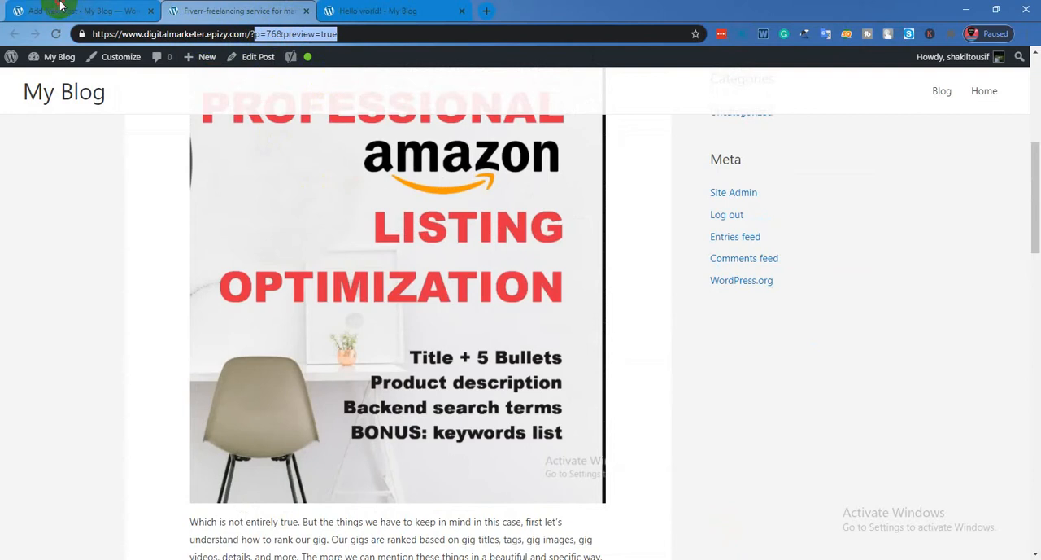
Open the WordPress admin posts list from the editor in a separate browser tab and close the post preview.
click(59, 6)
right_click(20, 70)
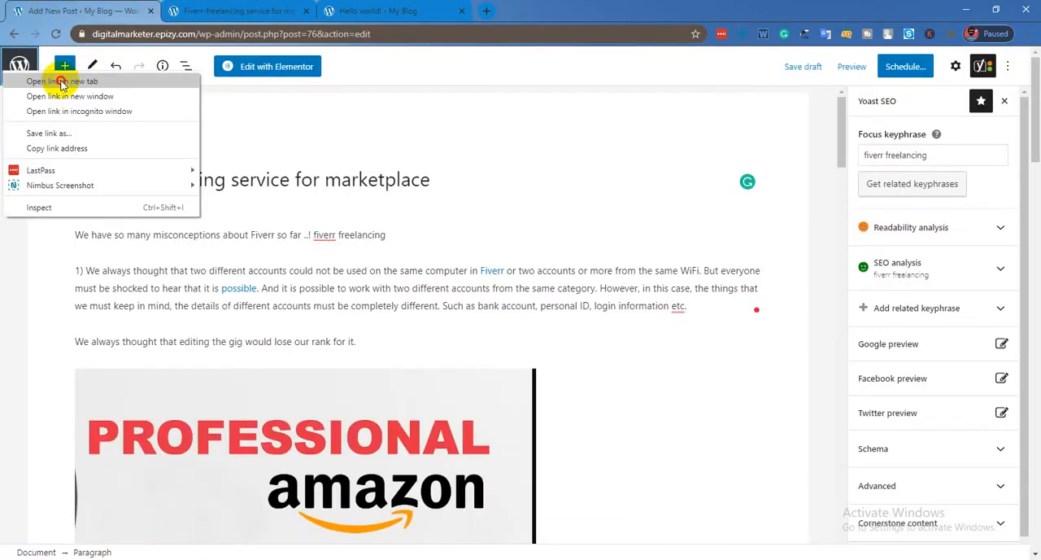
click(61, 82)
click(307, 10)
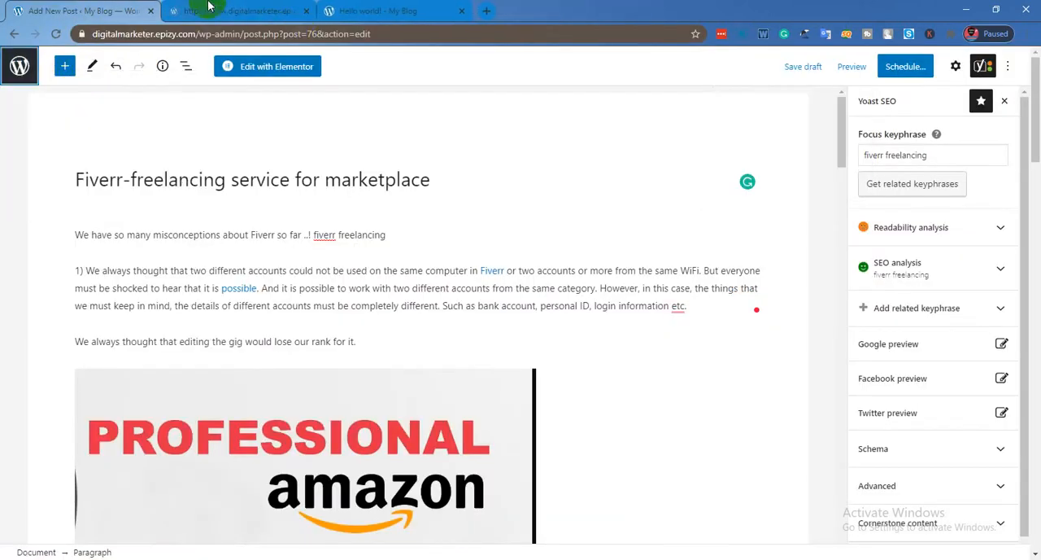
click(220, 11)
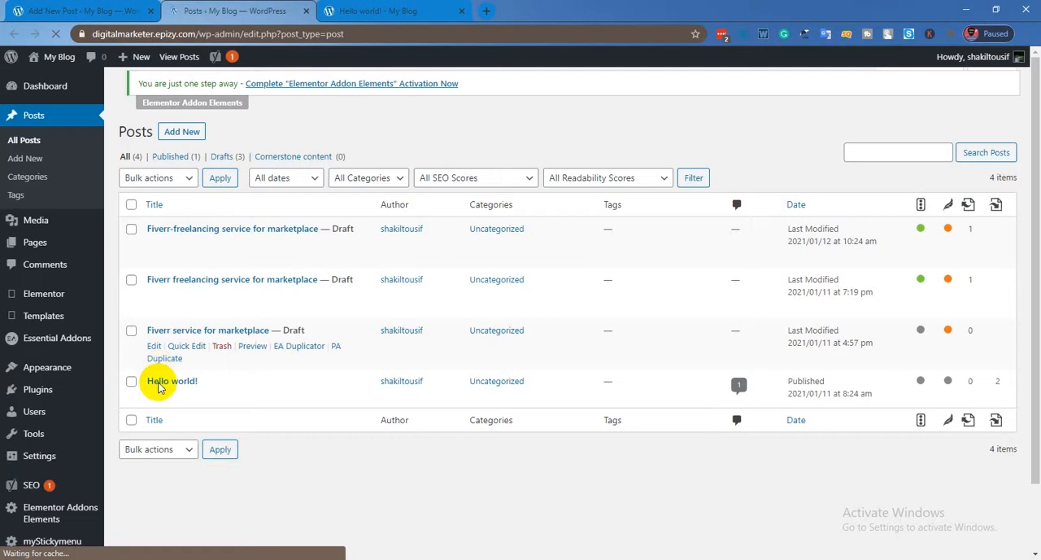
Set the site's permalink structure to "Post name" and save the permalink settings.
scroll(41, 394, down, 2)
mouse_move(45, 384)
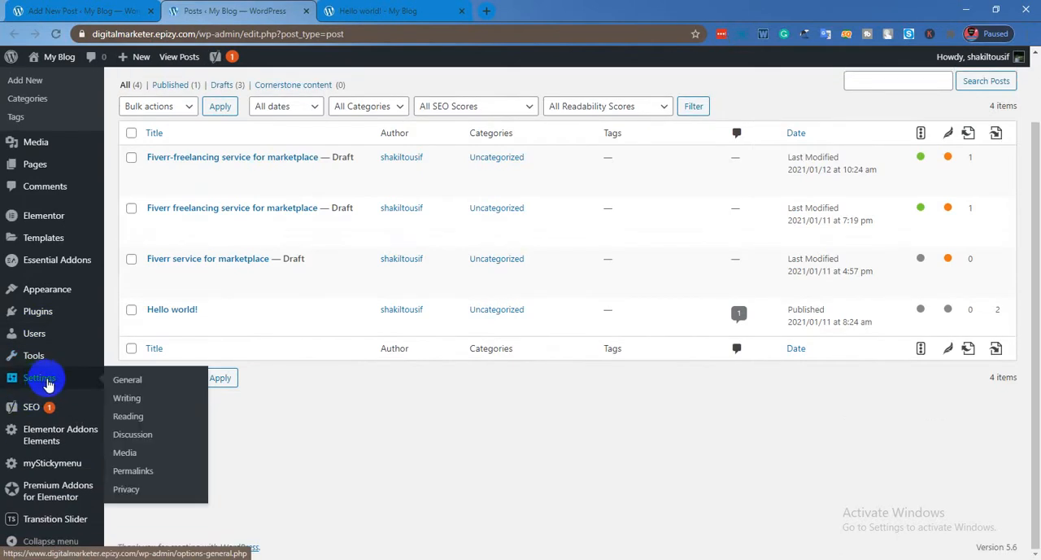
click(131, 474)
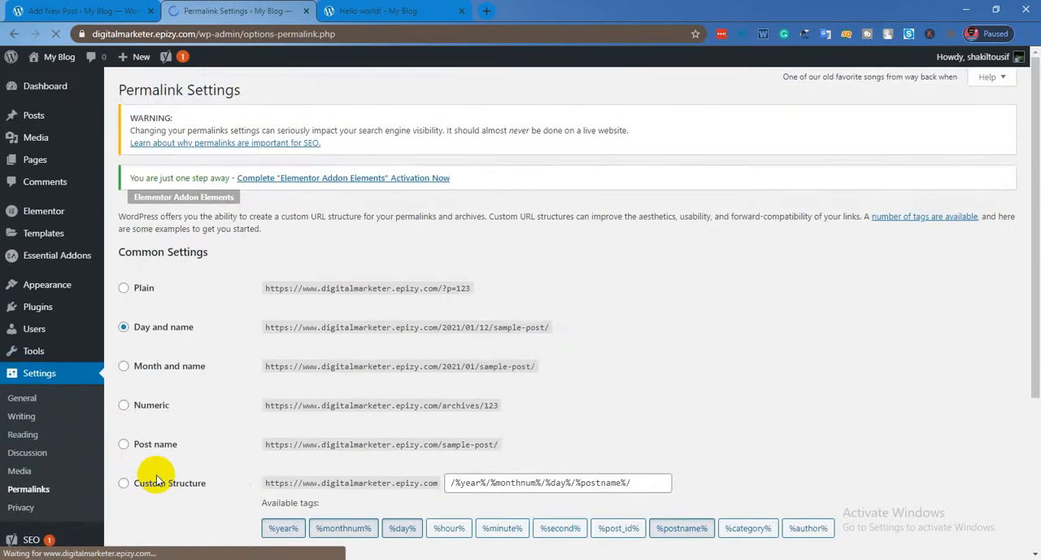
scroll(138, 325, down, 2)
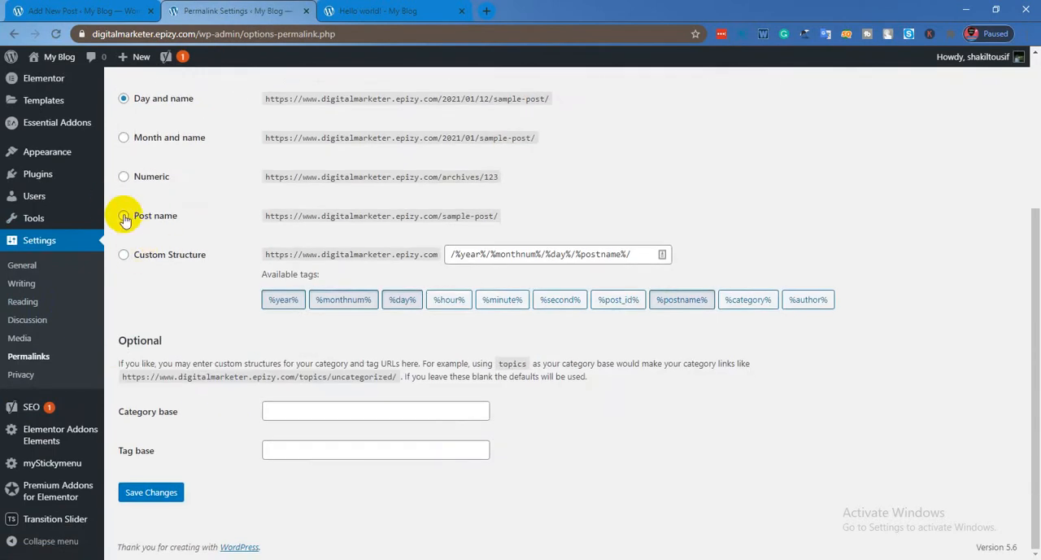
click(123, 217)
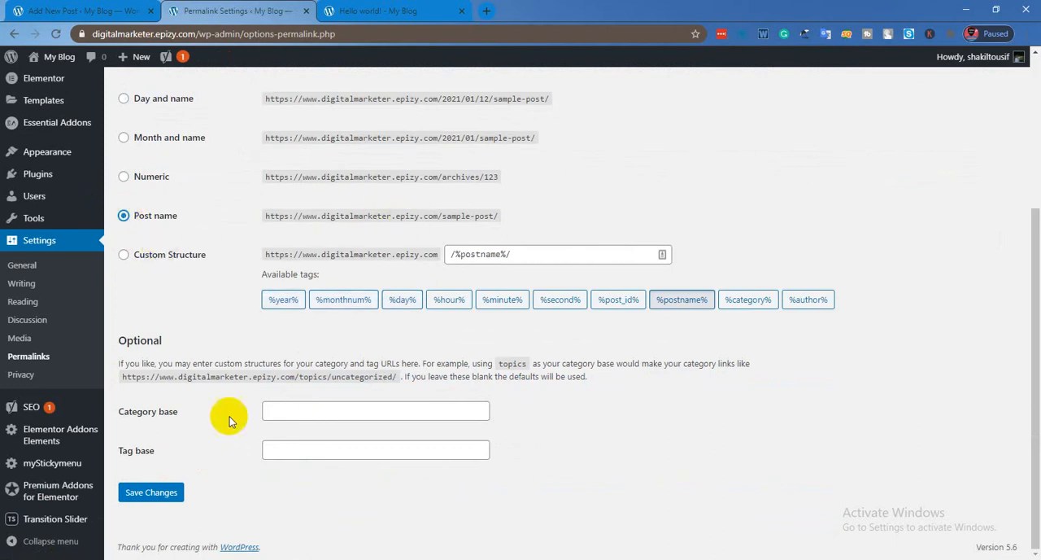
click(171, 492)
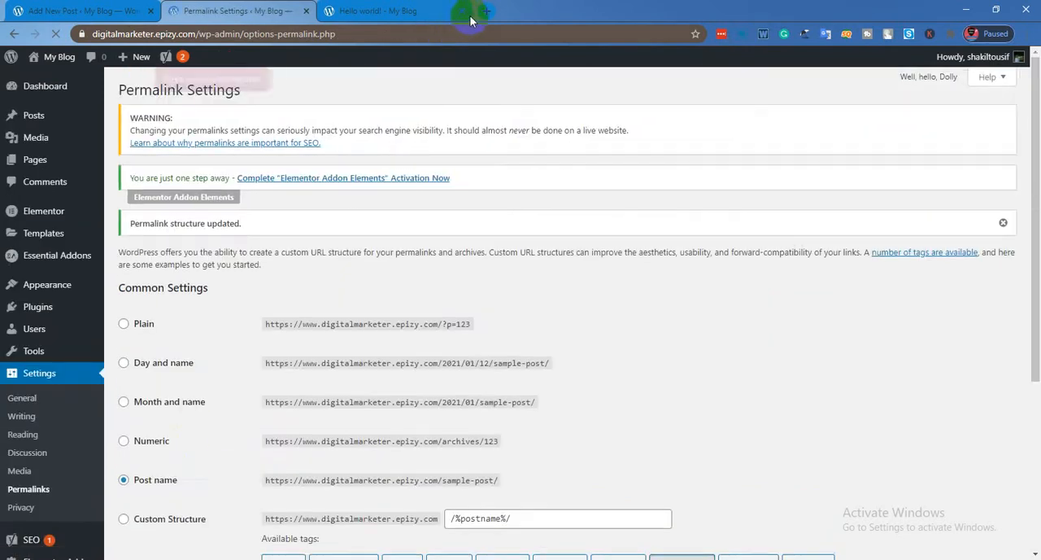
Close the Hello world! page, reopen the "Fiverr-freelancing service for marketplace" draft for editing, and preview it in a new tab to check its URL.
click(464, 11)
click(37, 120)
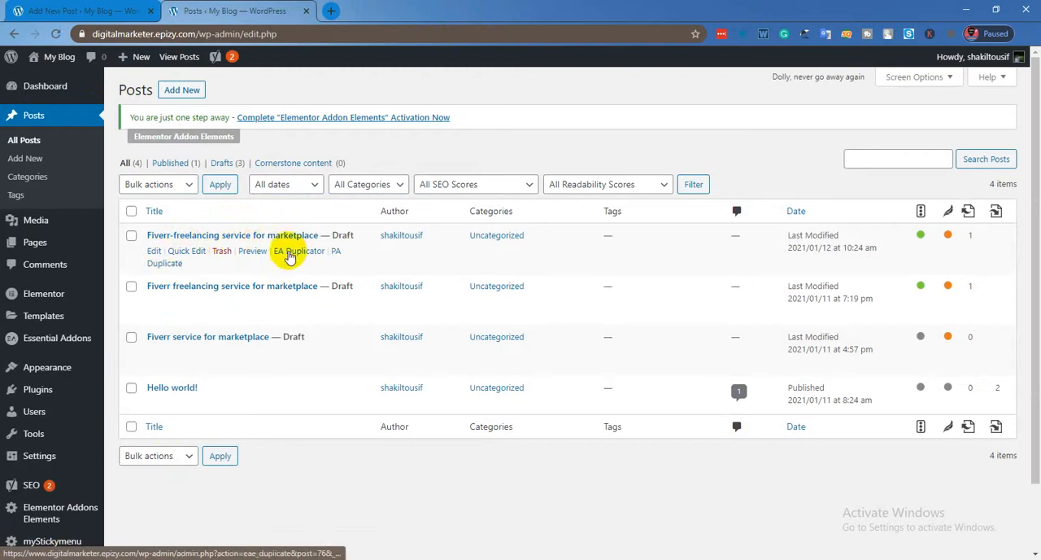
click(233, 240)
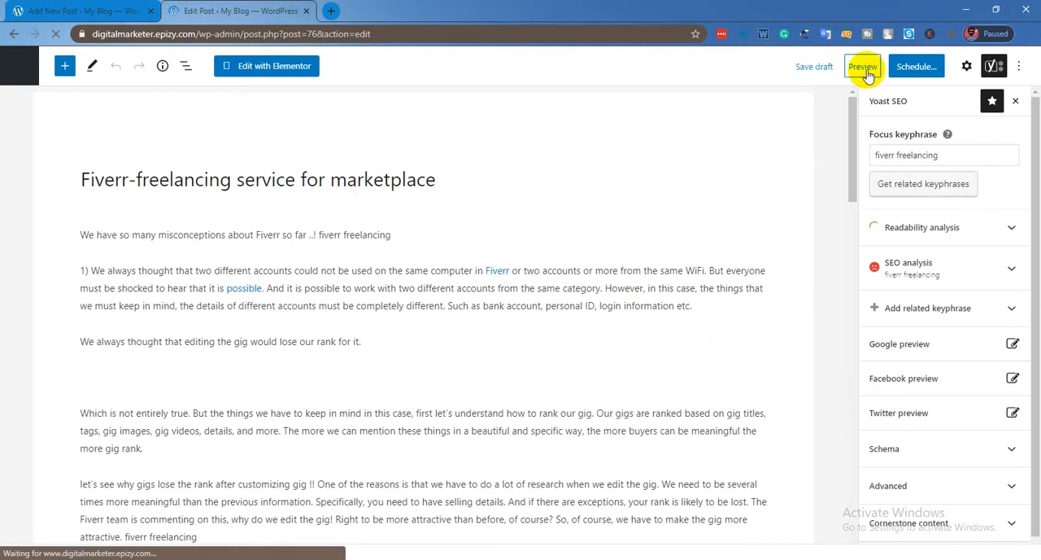
click(864, 68)
click(742, 187)
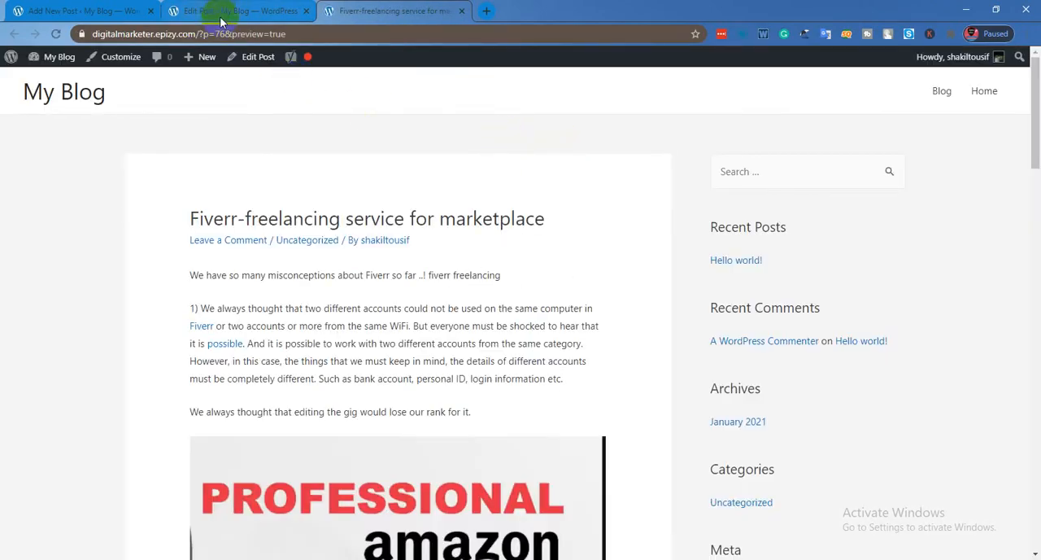
click(316, 33)
drag(317, 34, 204, 35)
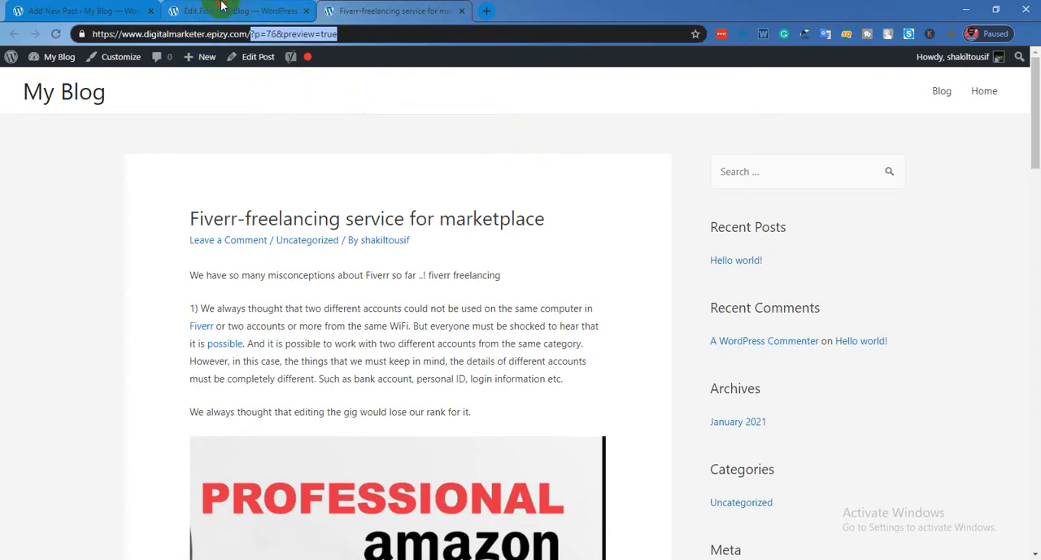
click(224, 11)
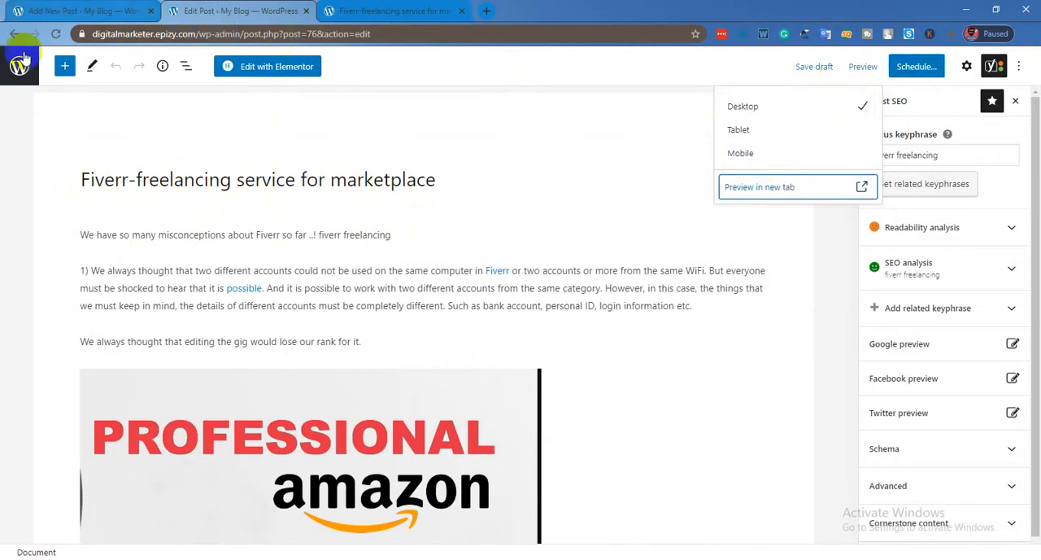
Switch to the WordPress notes in Notepad and examine the opening tag, closing tag and text of the "<title>Hello World</title>" example.
click(602, 558)
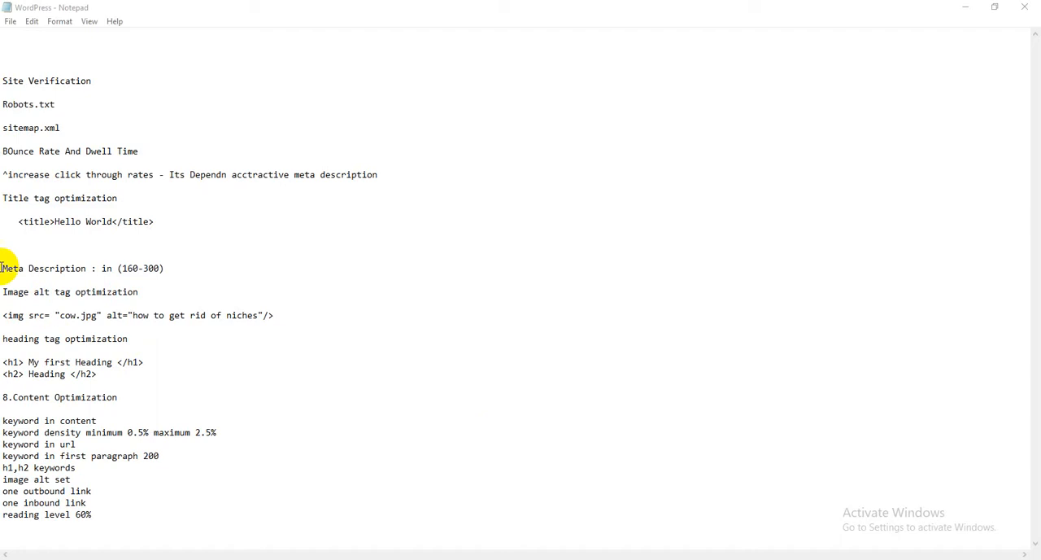
drag(19, 221, 155, 221)
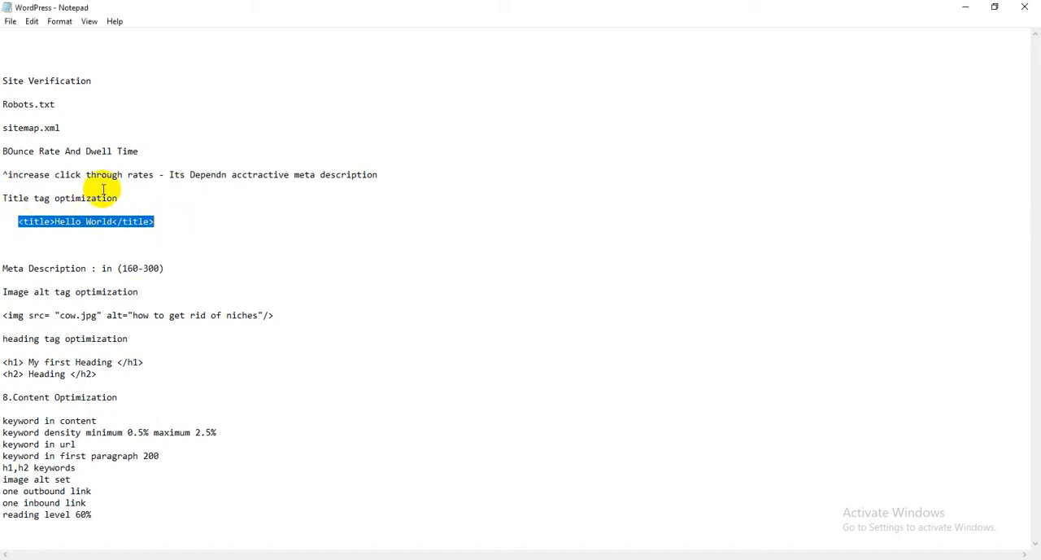
click(17, 222)
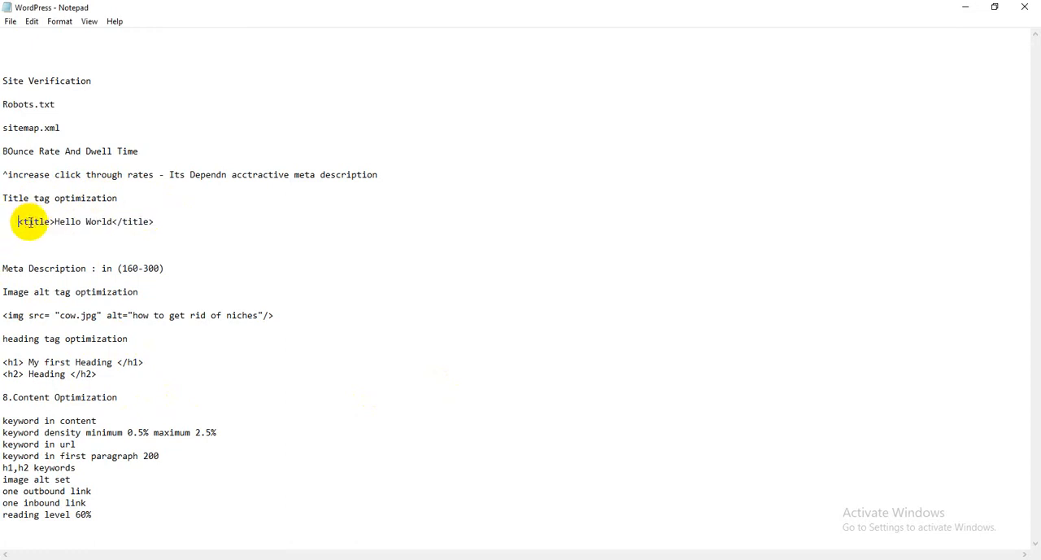
double_click(23, 222)
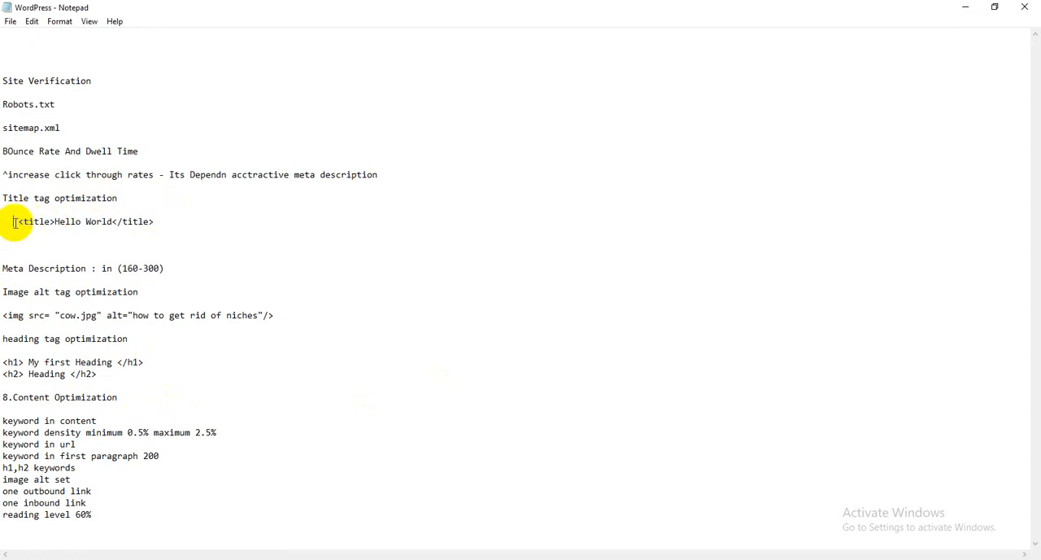
drag(15, 221, 58, 221)
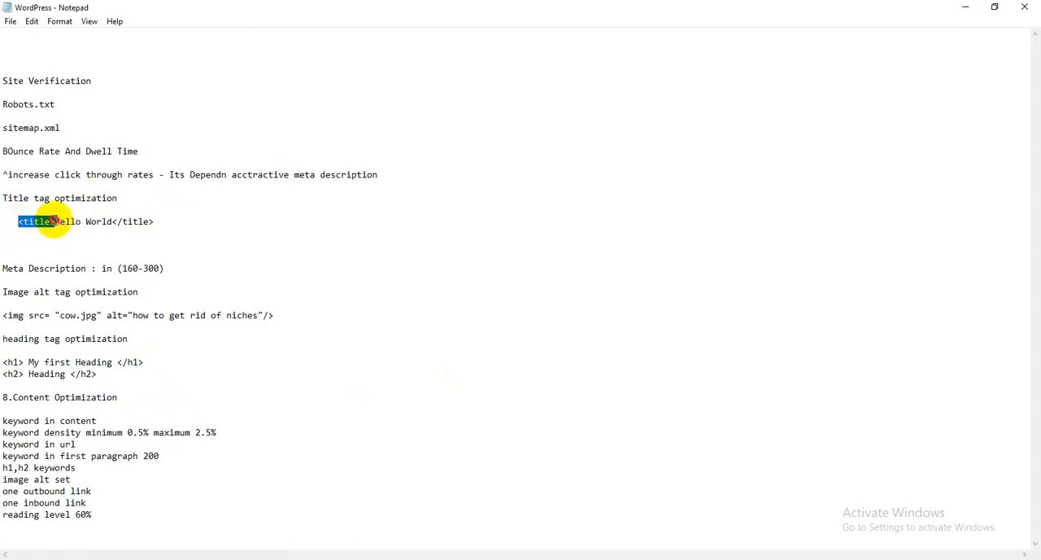
drag(117, 222, 154, 221)
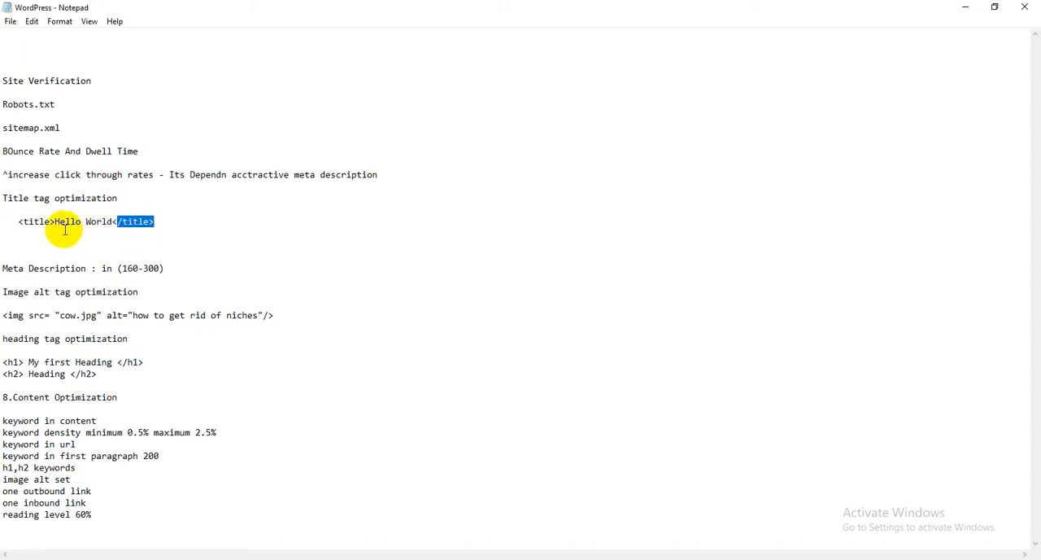
drag(54, 221, 118, 220)
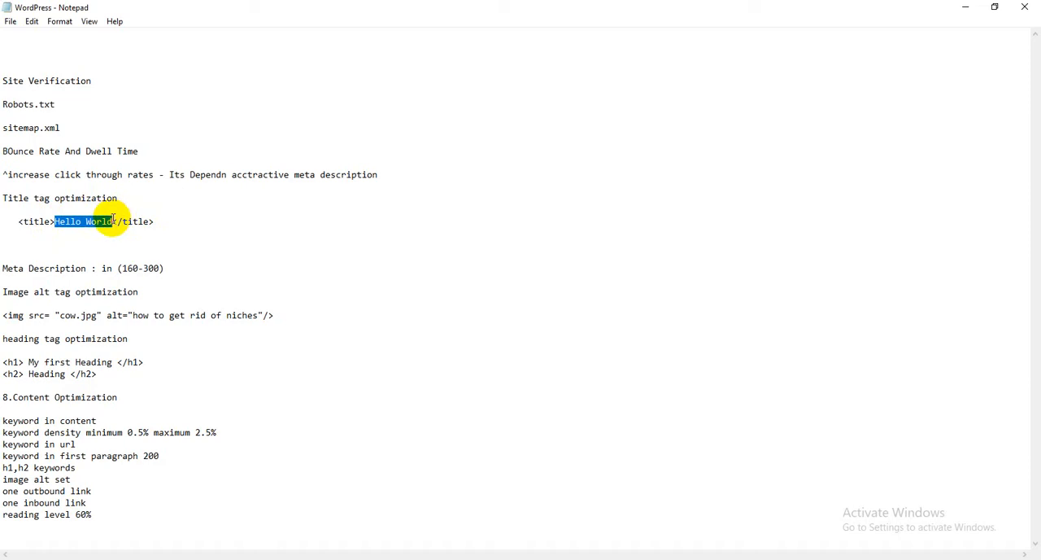
click(74, 222)
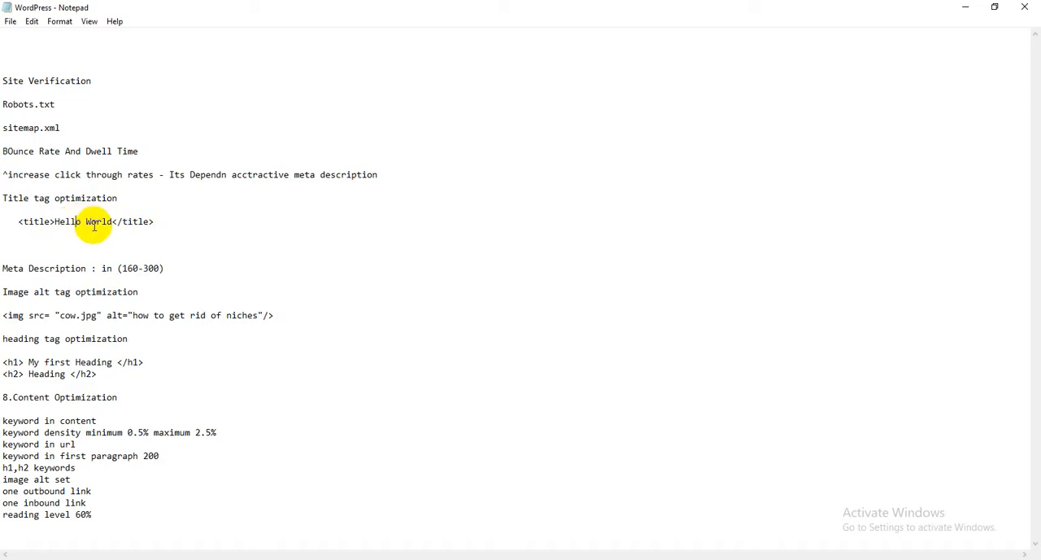
Examine the image tag example under "Image alt tag optimization": its opening and closing, the "cow.jpg" source and the alt attribute.
double_click(2, 315)
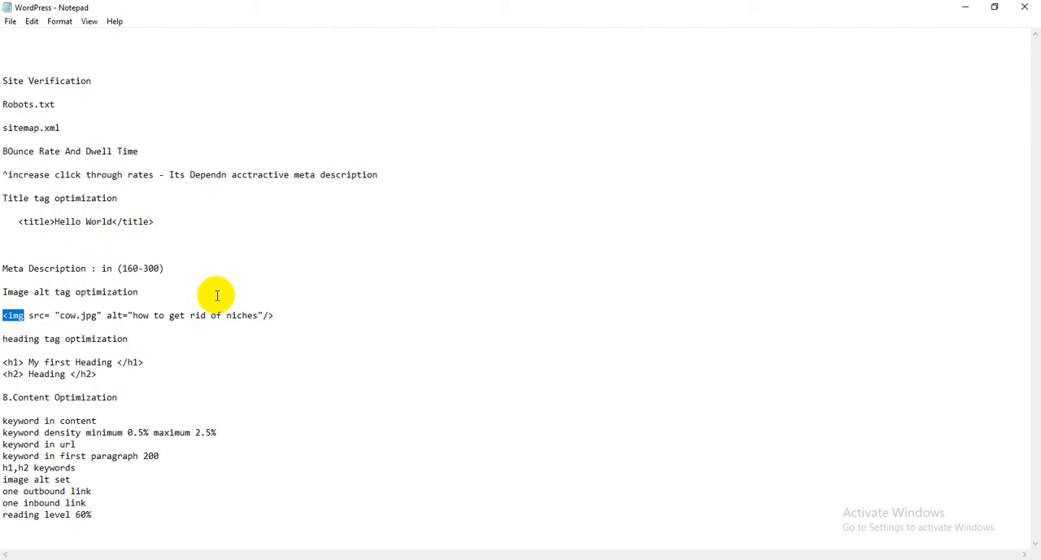
drag(257, 315, 284, 317)
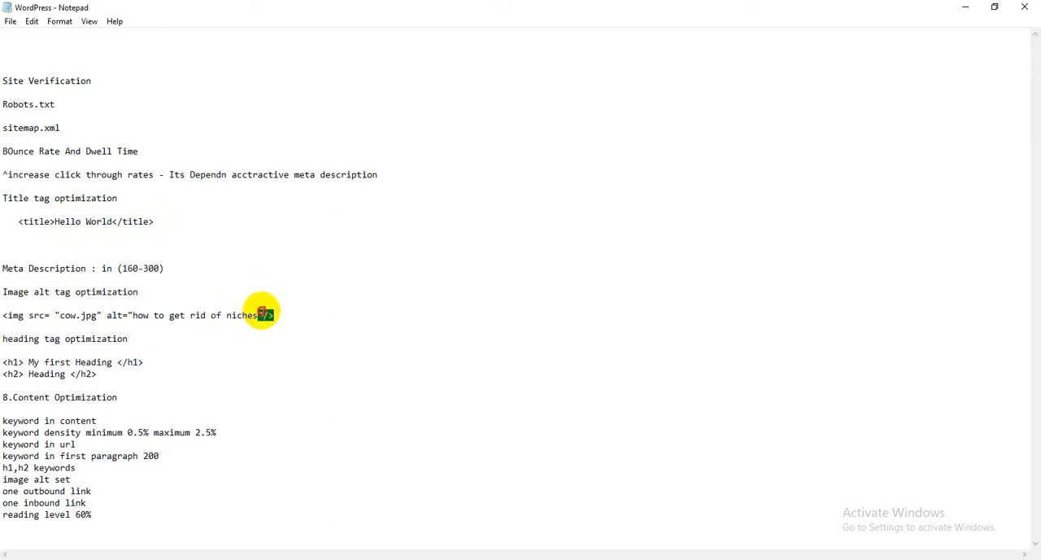
click(274, 314)
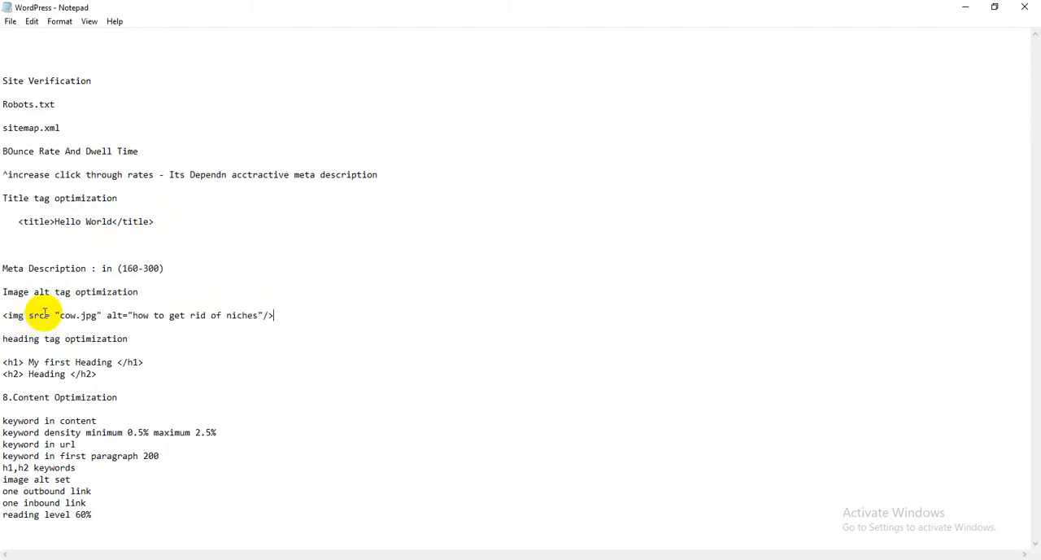
drag(33, 315, 106, 319)
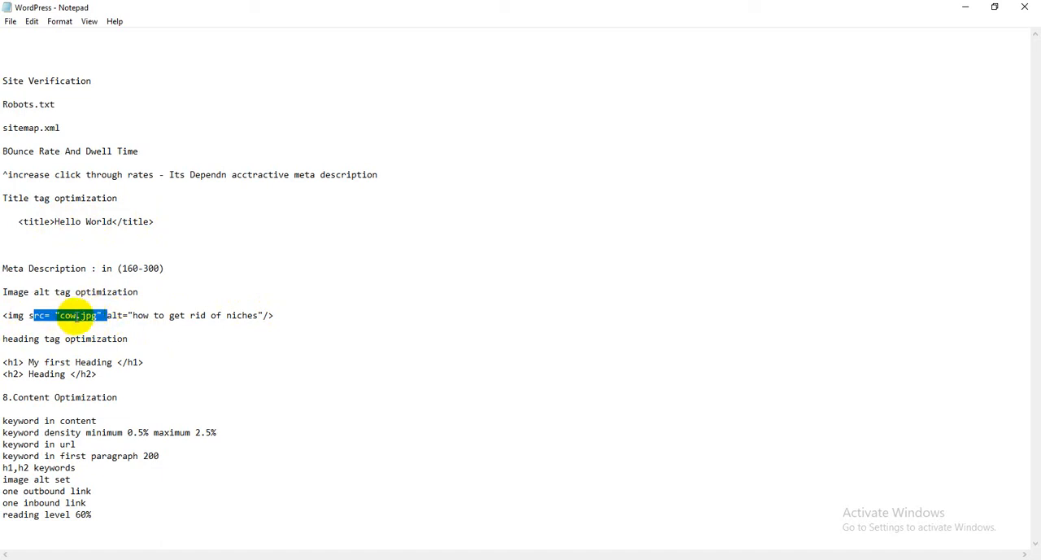
click(68, 315)
drag(60, 315, 98, 314)
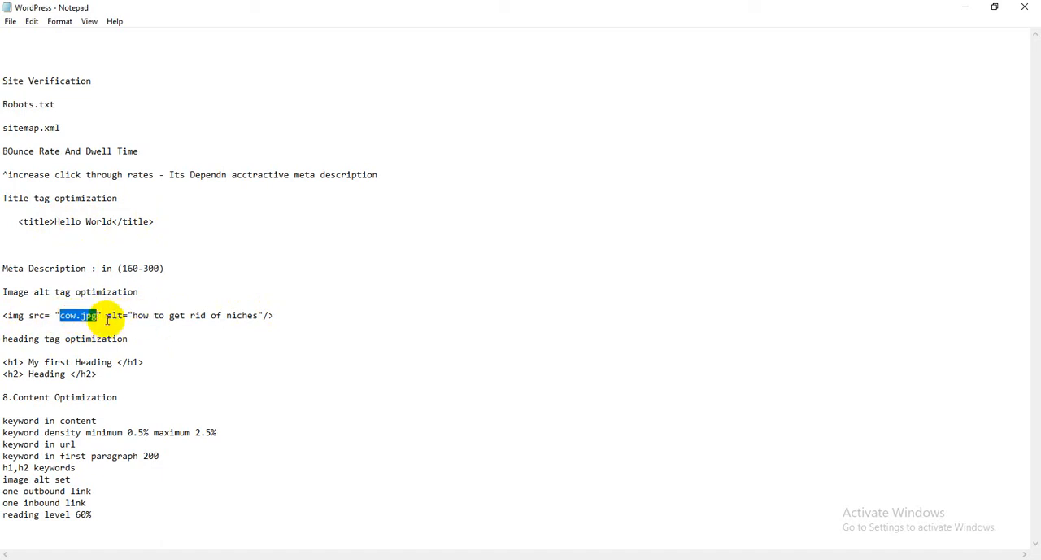
drag(108, 318, 194, 307)
click(122, 318)
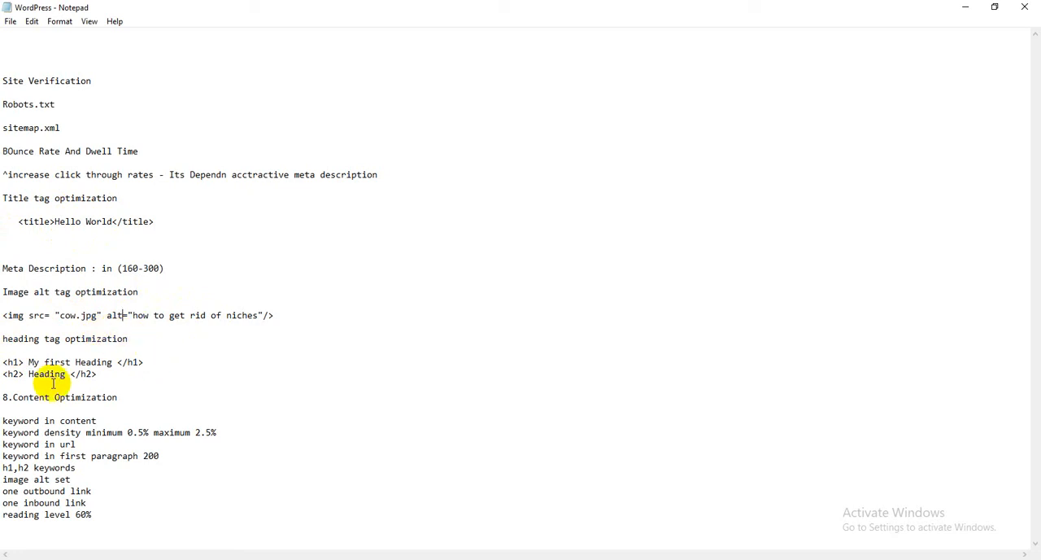
Examine the "<h1> My first Heading </h1>" example's opening tag, closing tag and text, comparing it with the title tag example.
drag(3, 362, 144, 362)
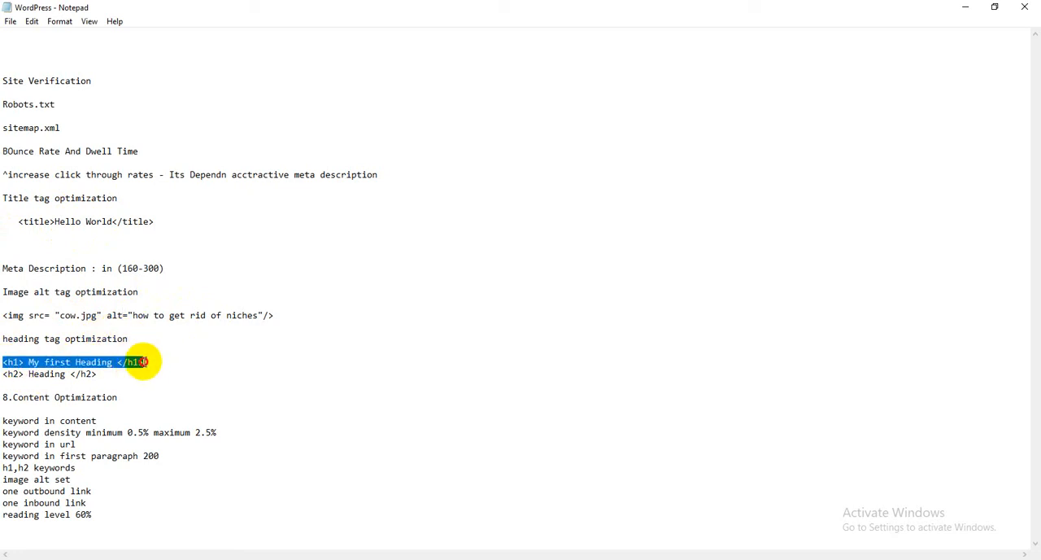
click(13, 362)
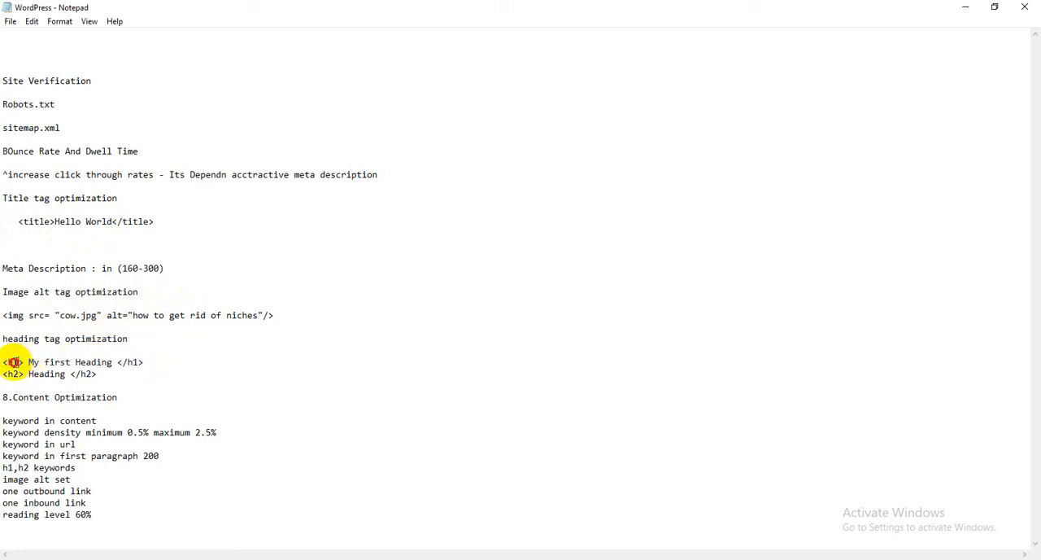
double_click(13, 362)
double_click(132, 363)
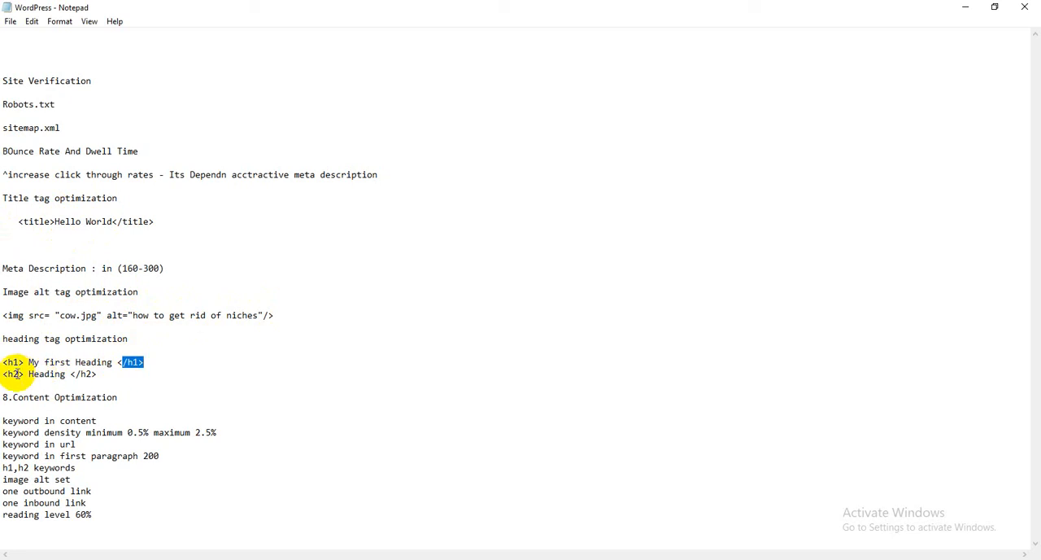
drag(24, 362, 92, 350)
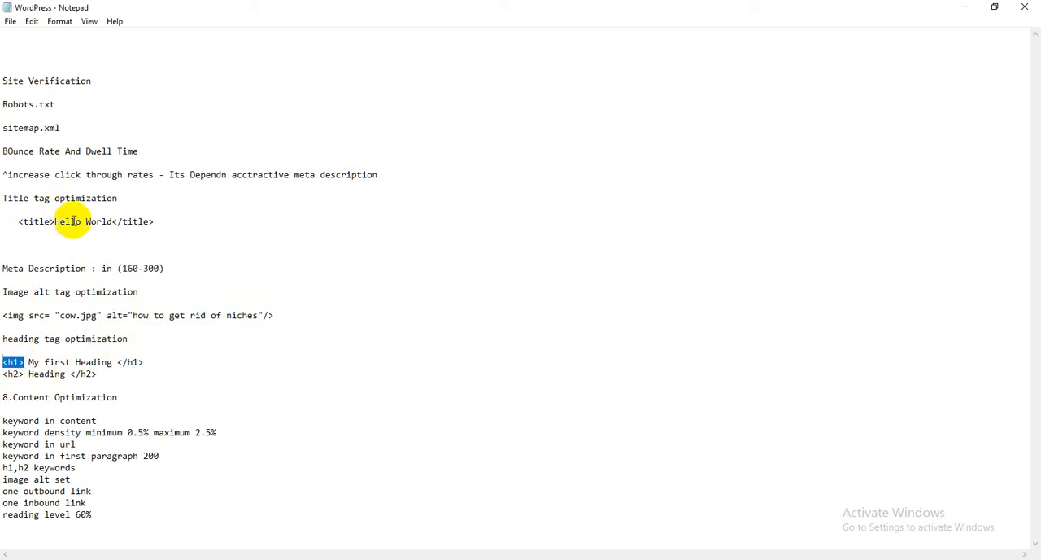
drag(59, 222, 134, 222)
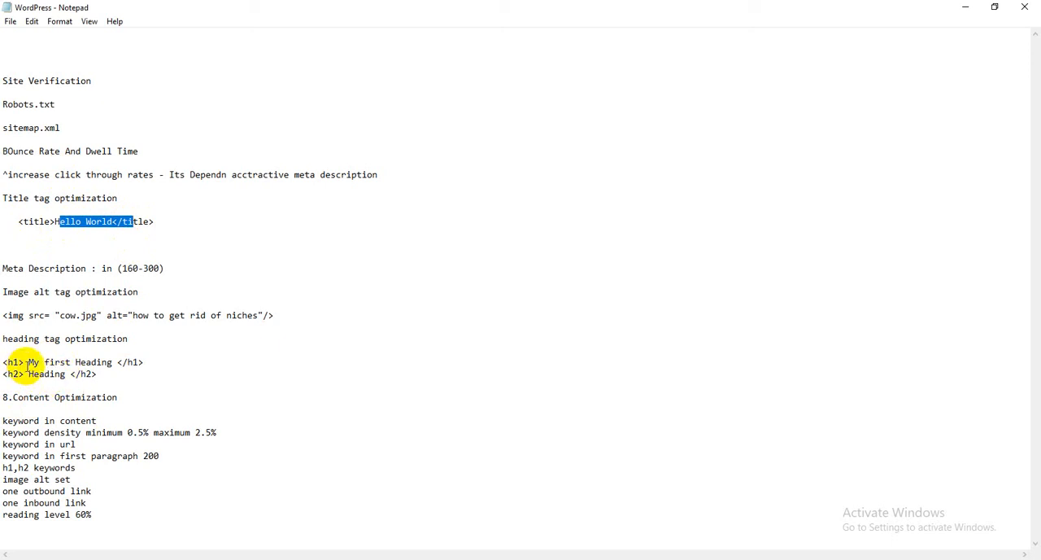
drag(28, 362, 113, 360)
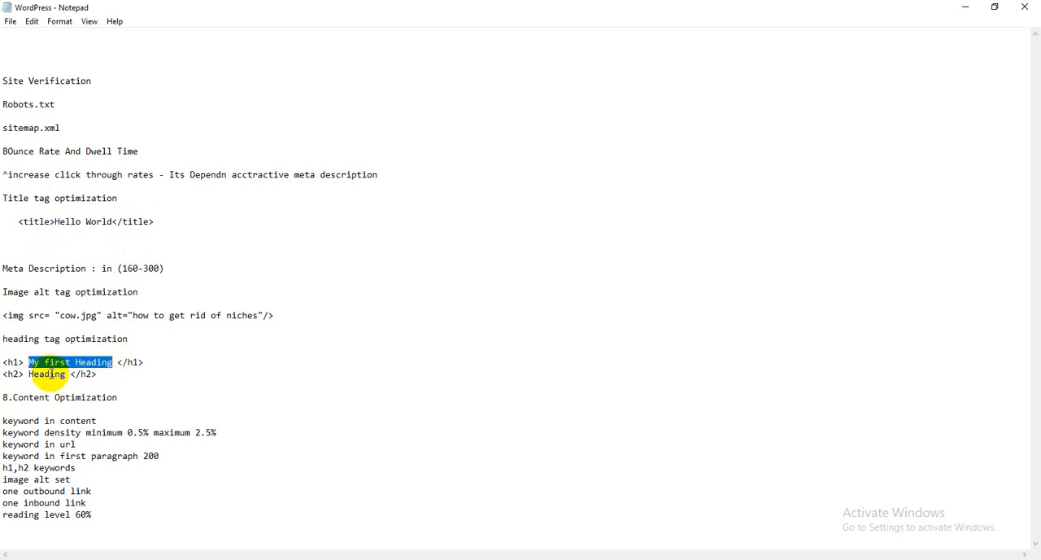